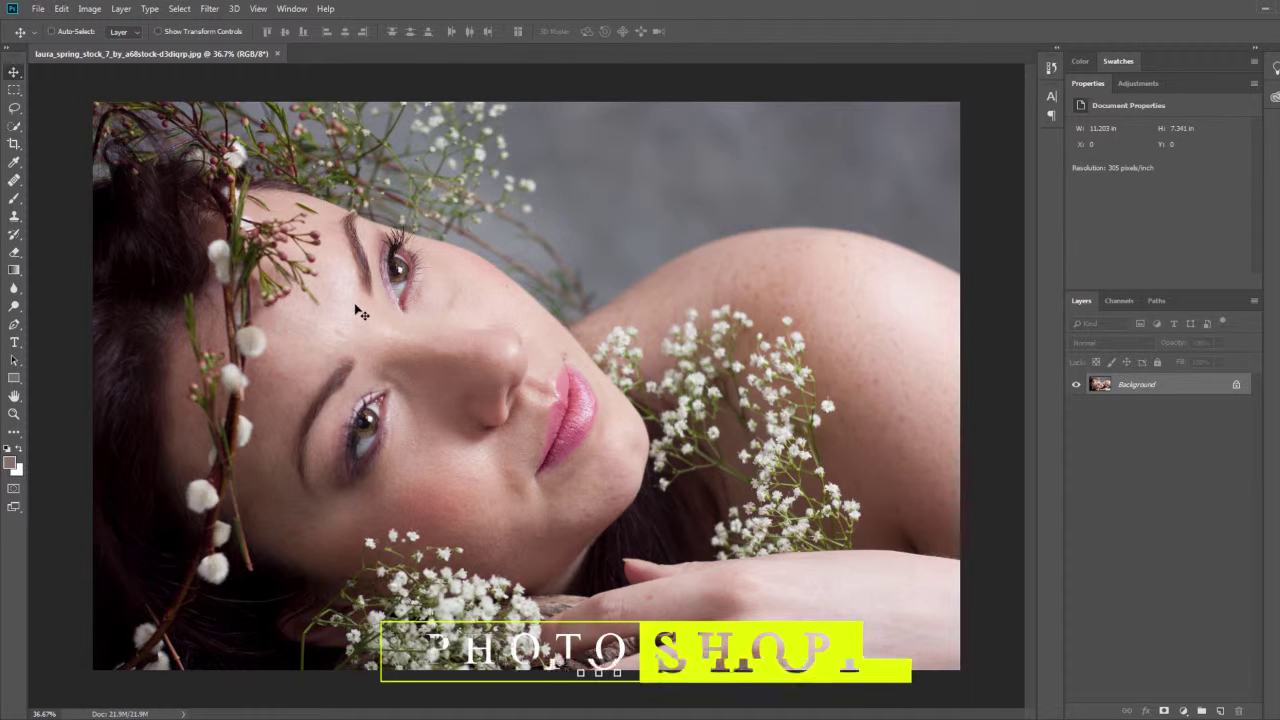
- Zoom in on the woman's face and duplicate the Background layer as Background copy
drag(362, 313, 473, 316)
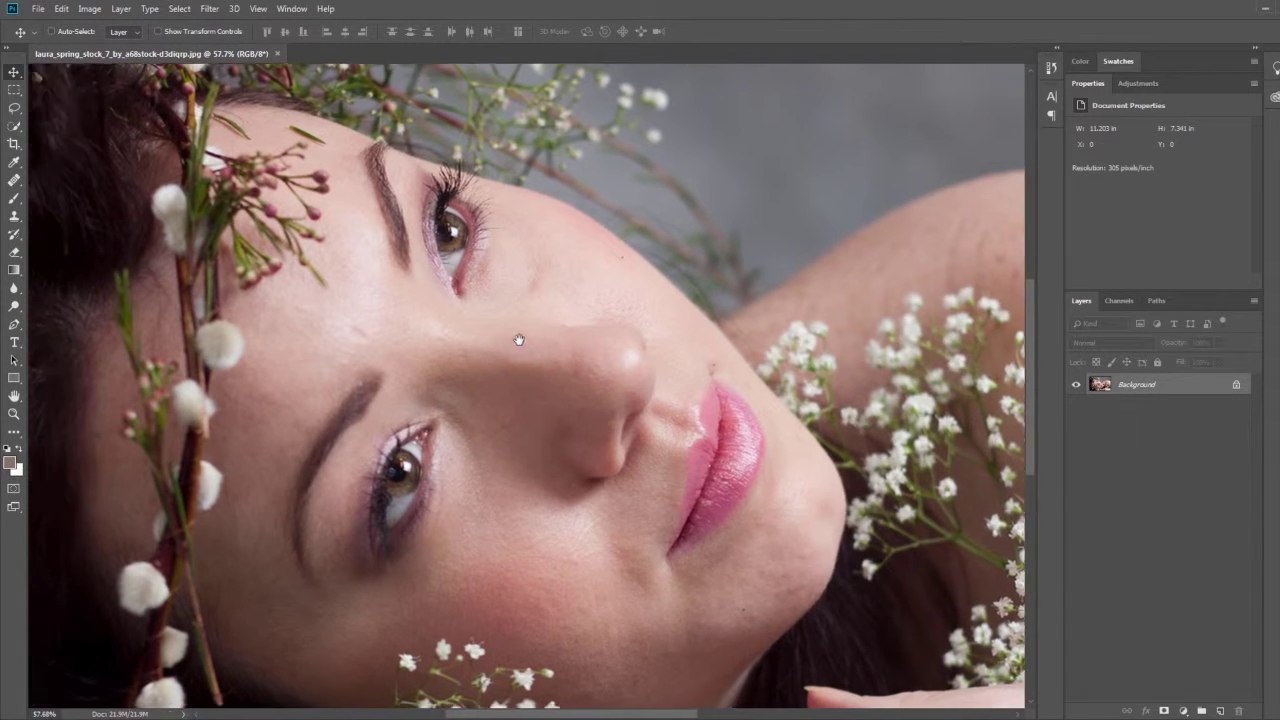
mouse_move(549, 362)
mouse_down()
mouse_move(754, 330)
mouse_move(771, 388)
mouse_up()
drag(787, 458, 714, 527)
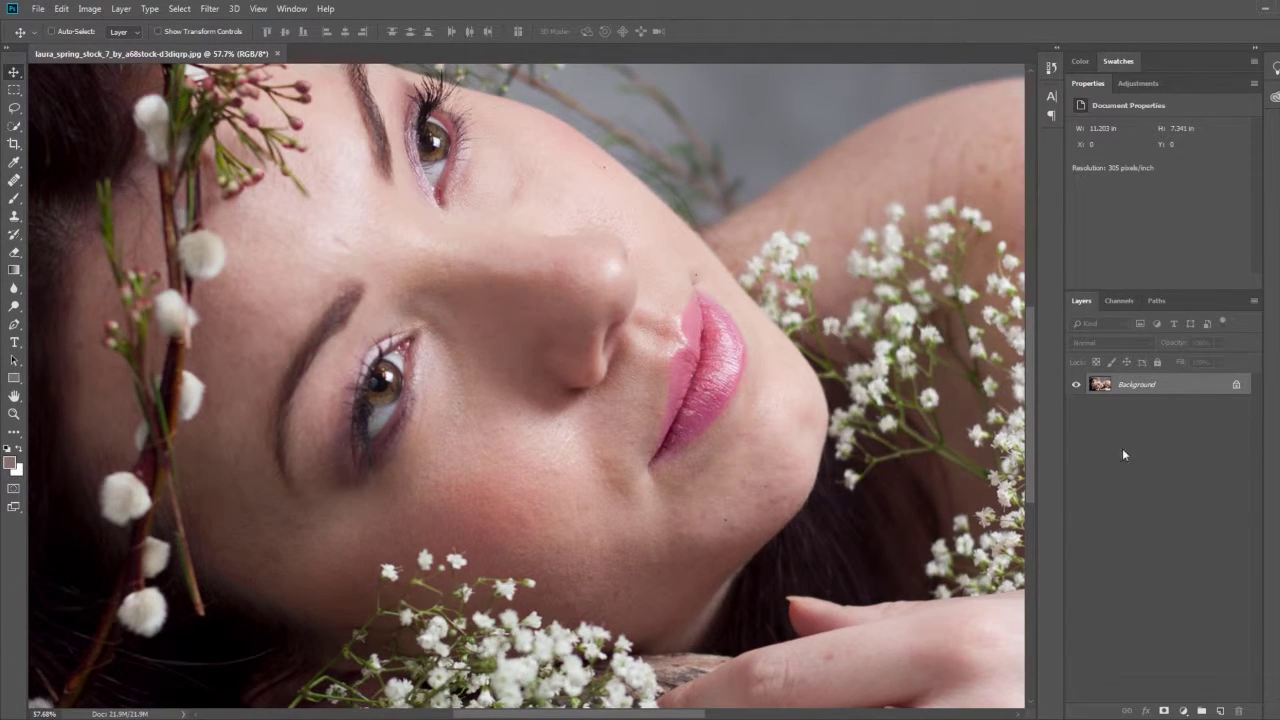
drag(1168, 390, 1221, 710)
- Zoom to 157% over the forehead and nose and select the Spot Healing Brush Tool
scroll(305, 287, up, 2)
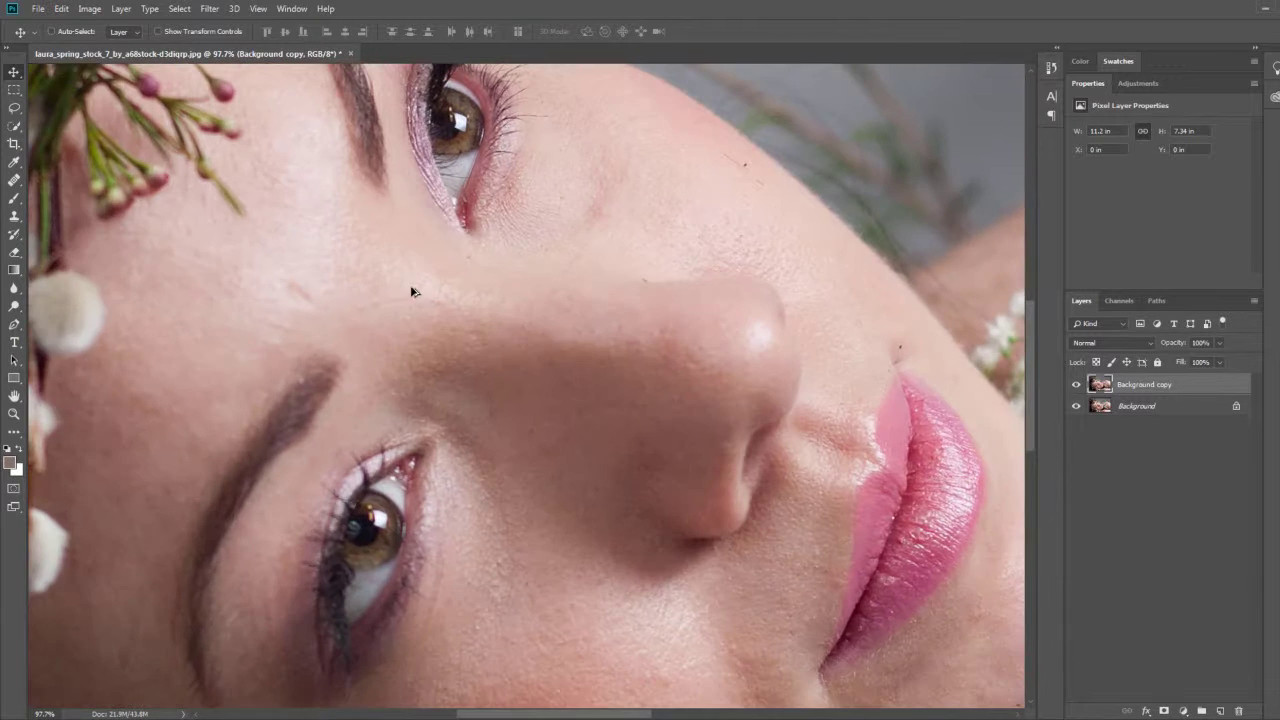
scroll(414, 286, up, 1)
scroll(477, 326, up, 1)
scroll(434, 329, up, 1)
scroll(580, 222, up, 2)
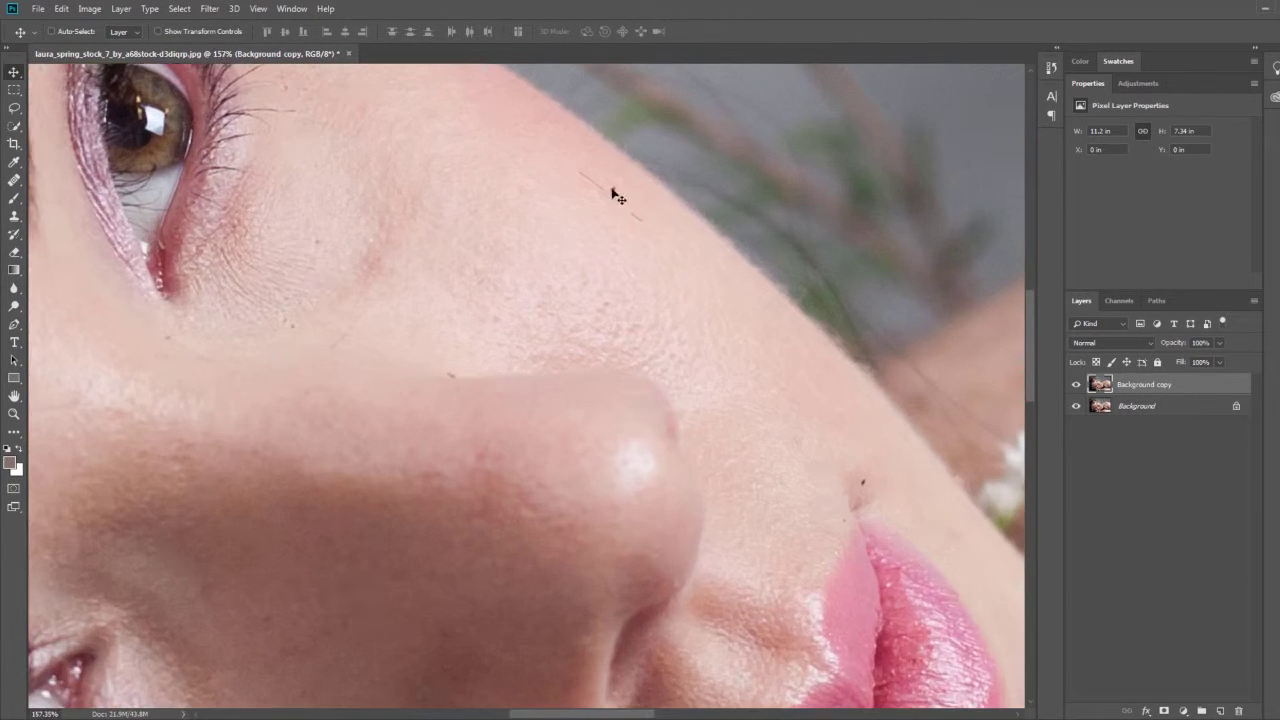
drag(490, 372, 608, 328)
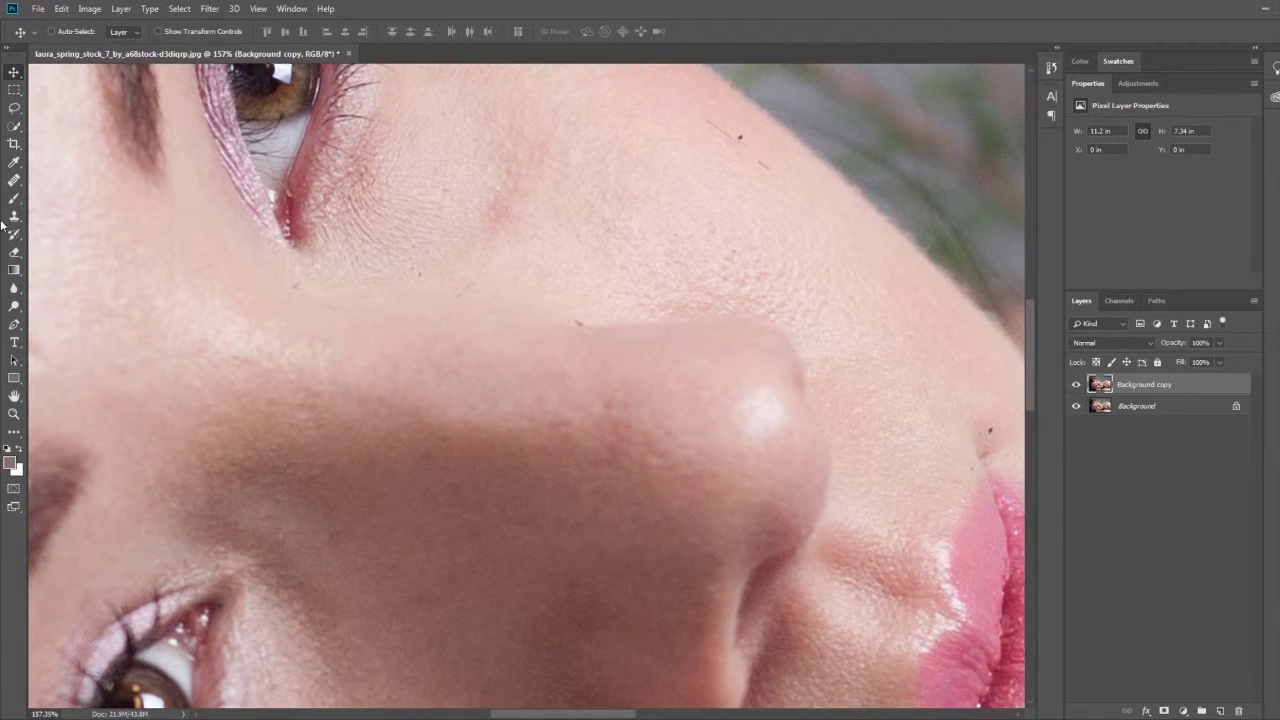
click(14, 180)
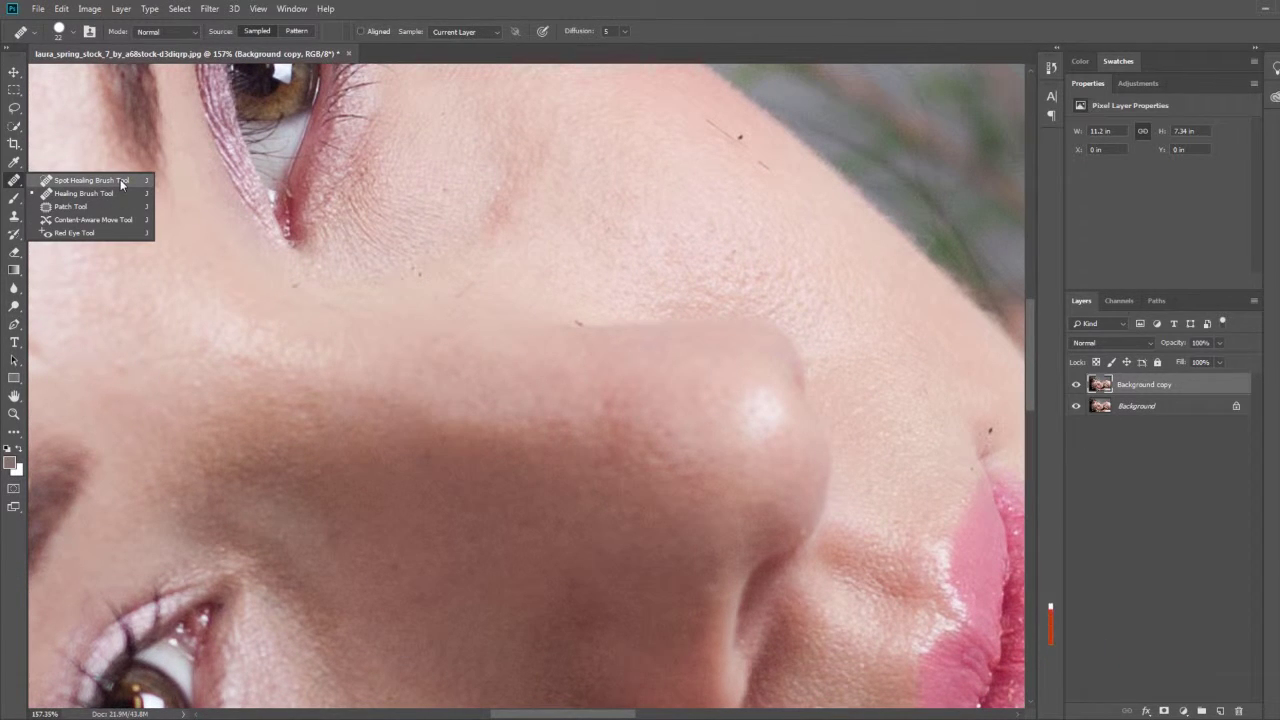
click(90, 180)
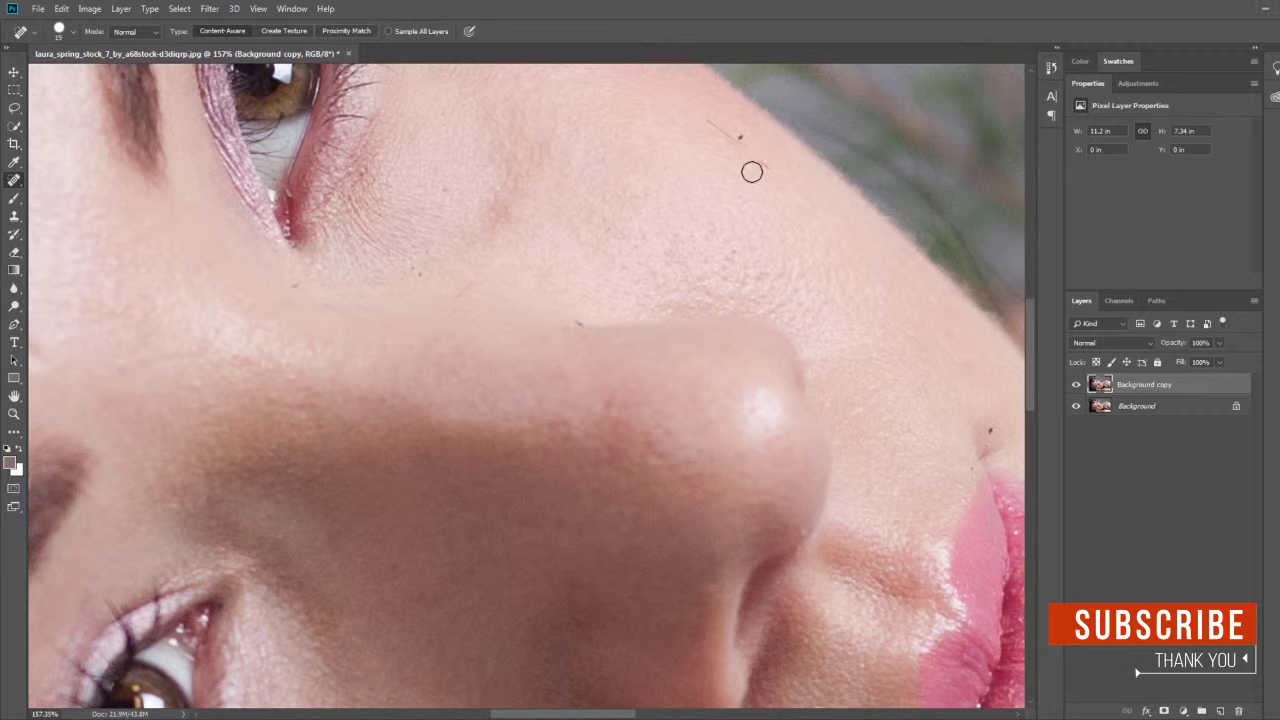
scroll(720, 190, right, 2)
- Set the healing brush tip to 16 px with a flattened, elliptical roundness
right_click(572, 177)
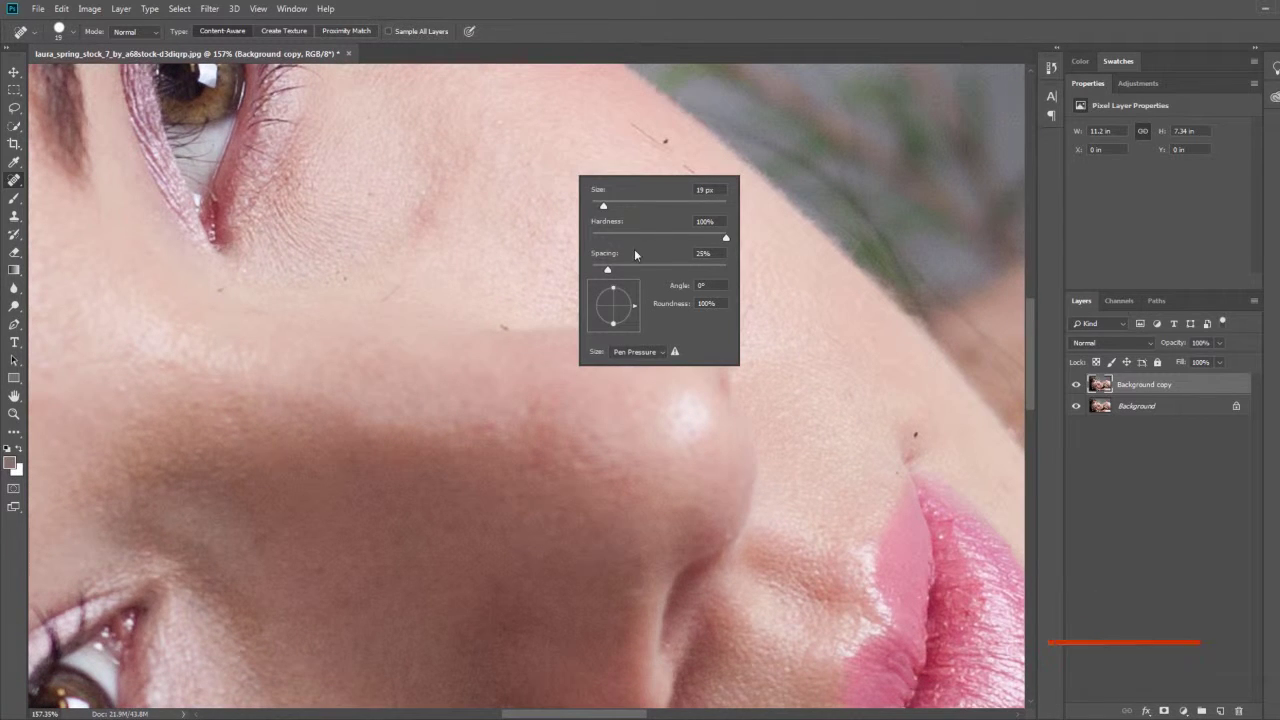
mouse_move(613, 286)
mouse_down()
mouse_move(613, 298)
mouse_move(628, 290)
mouse_move(629, 322)
mouse_up()
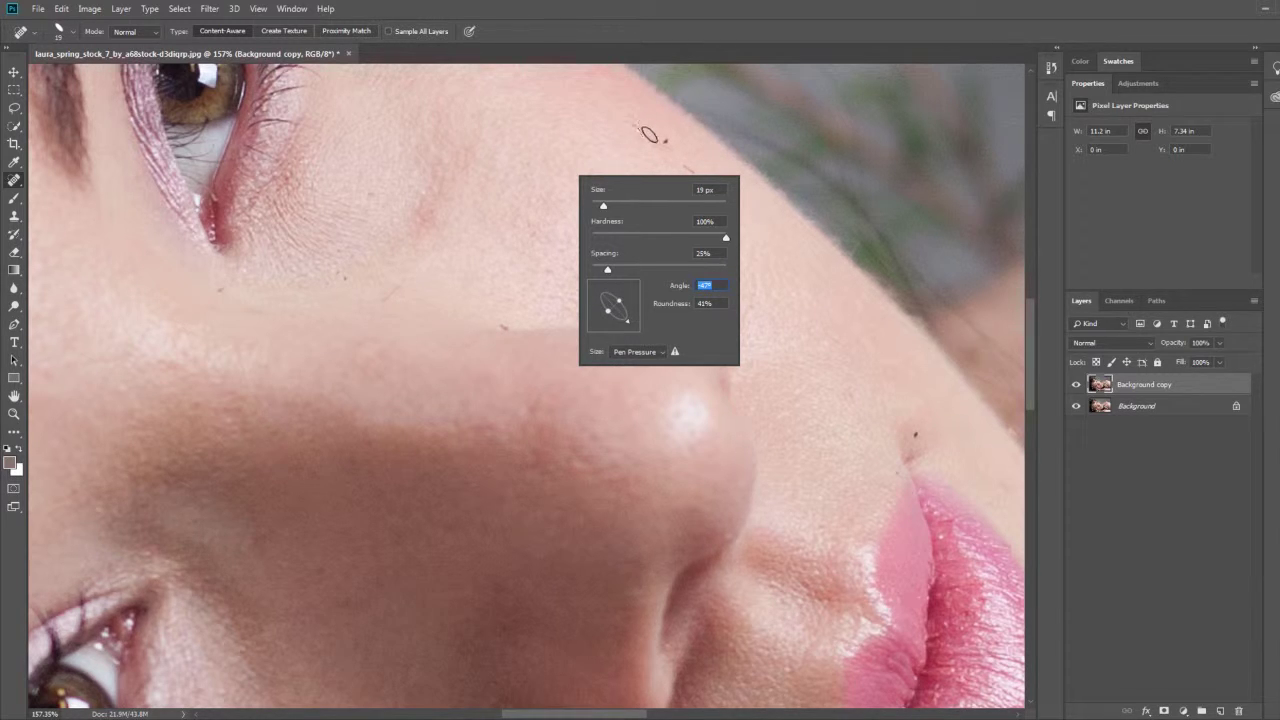
drag(605, 204, 603, 203)
- Heal the mole at the forehead edge, then flatten the brush tip further to 41% roundness
click(632, 124)
drag(636, 126, 656, 141)
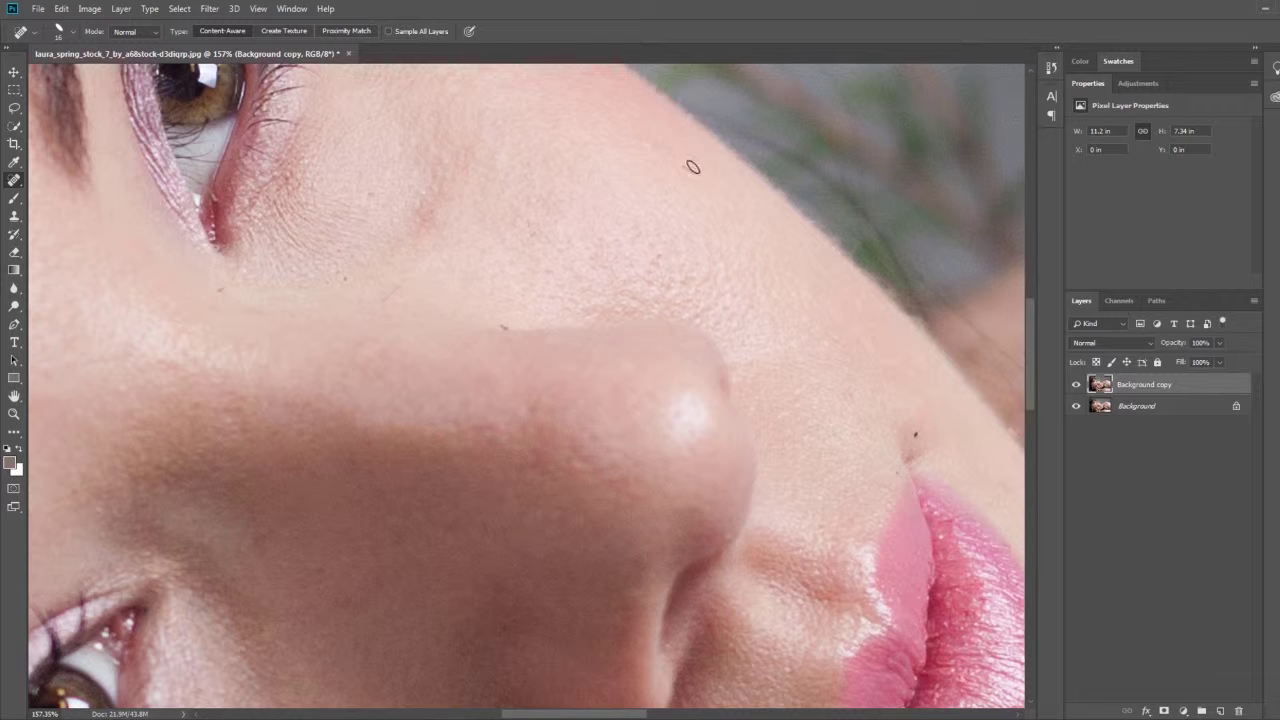
right_click(638, 155)
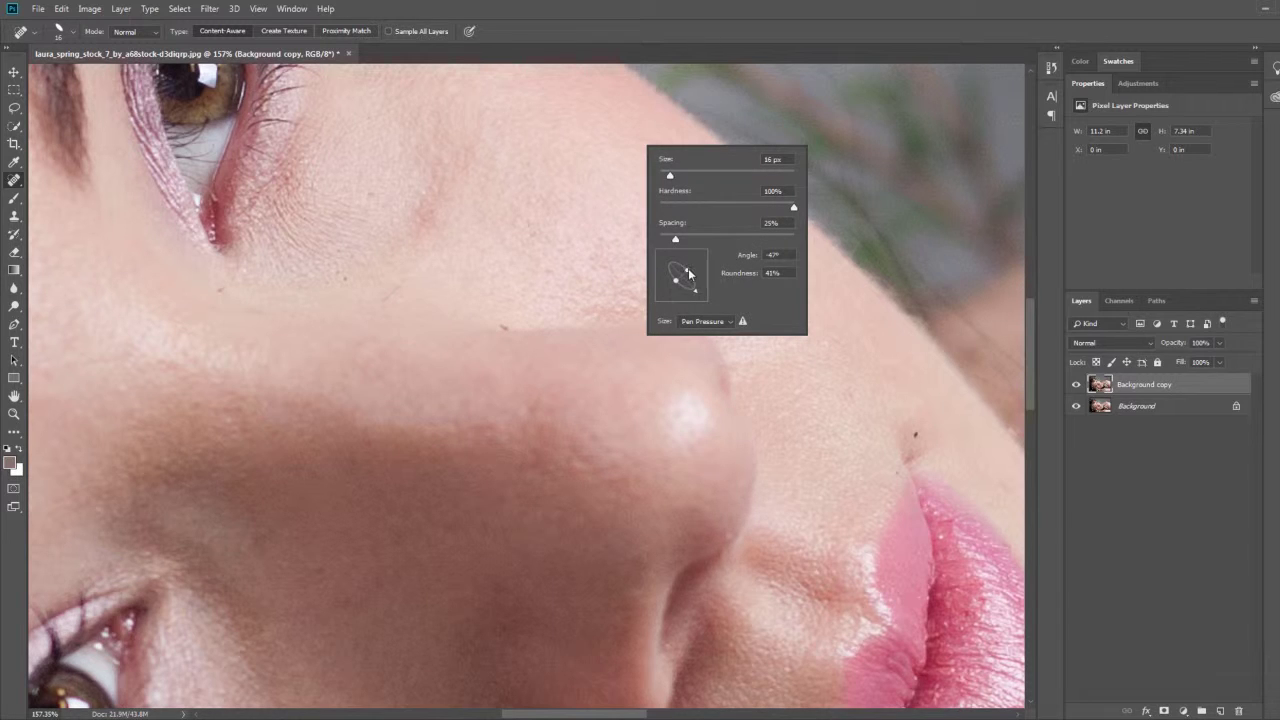
drag(688, 273, 697, 262)
- Heal the dark blemish on the forehead and the speck beside the nose bridge
key(Return)
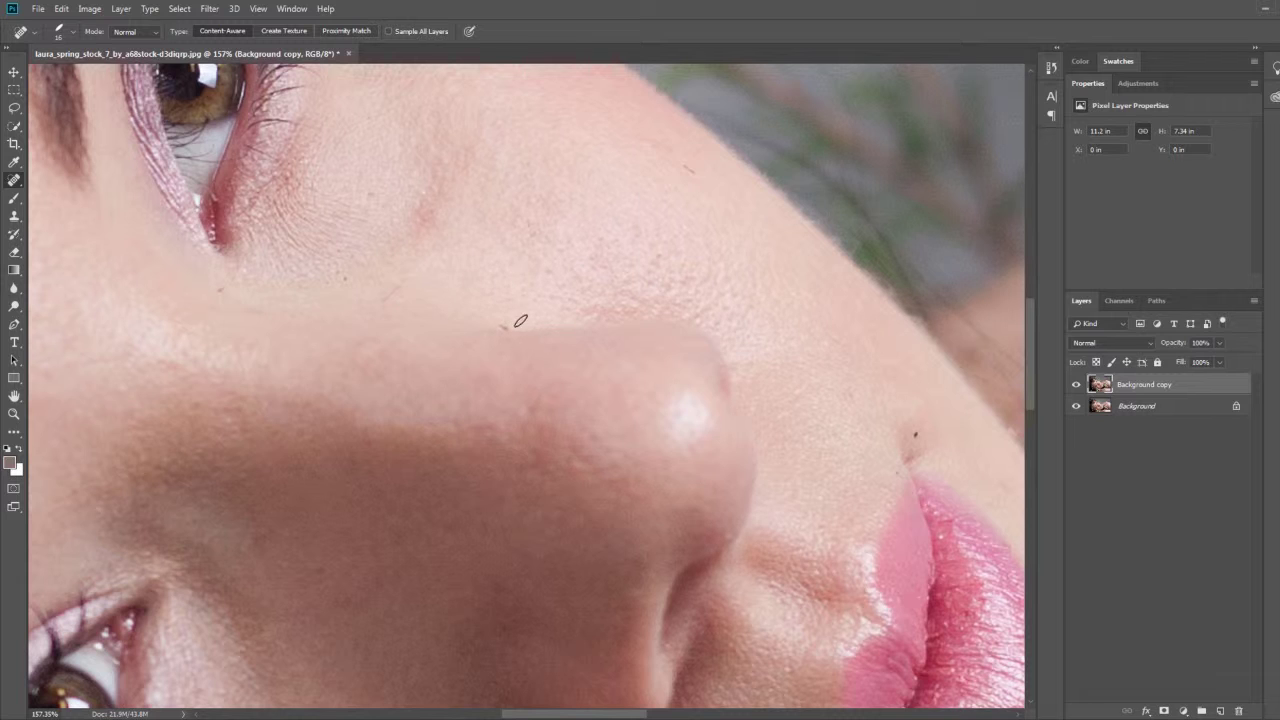
click(504, 323)
click(404, 282)
- Pan and zoom around the eyes, eyebrow and nose to look for more blemishes
drag(528, 277, 422, 209)
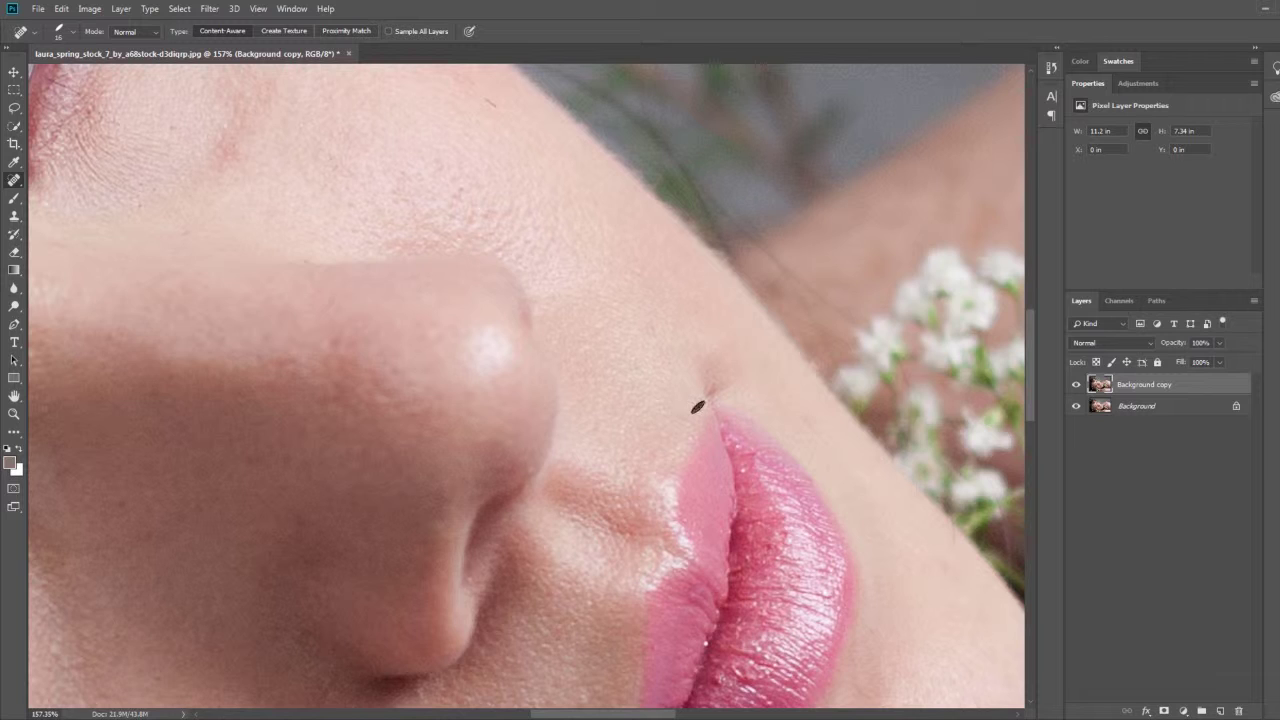
scroll(697, 407, up, 2)
scroll(697, 407, left, 2)
scroll(674, 449, up, 2)
scroll(674, 449, left, 2)
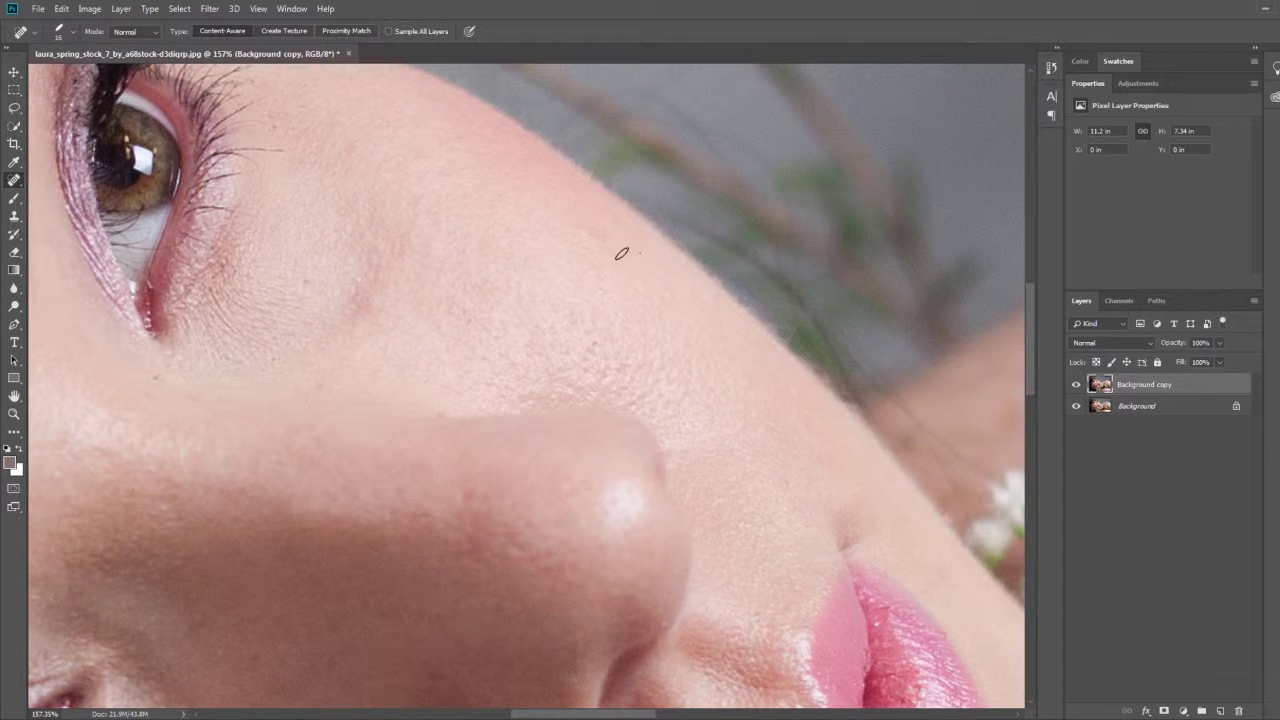
mouse_move(458, 347)
mouse_down()
mouse_move(596, 362)
mouse_move(520, 400)
mouse_move(551, 297)
mouse_up()
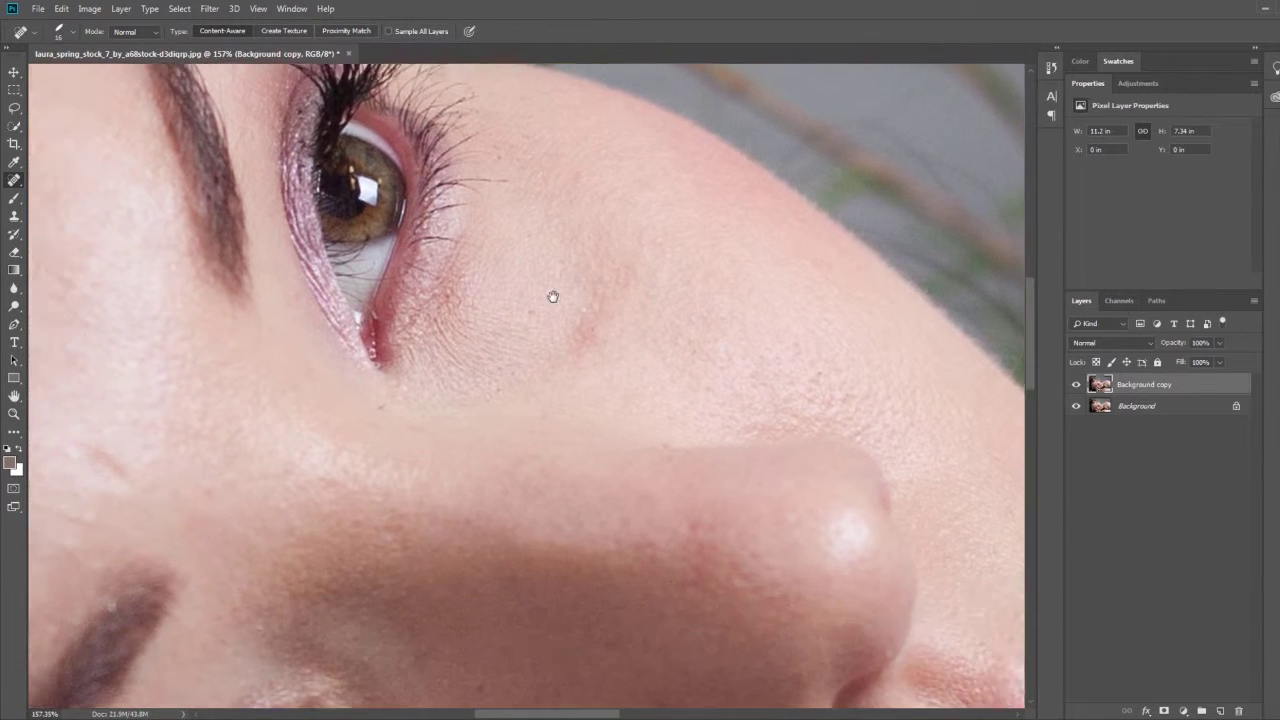
drag(517, 428, 646, 306)
scroll(646, 306, down, 2)
scroll(443, 306, right, 2)
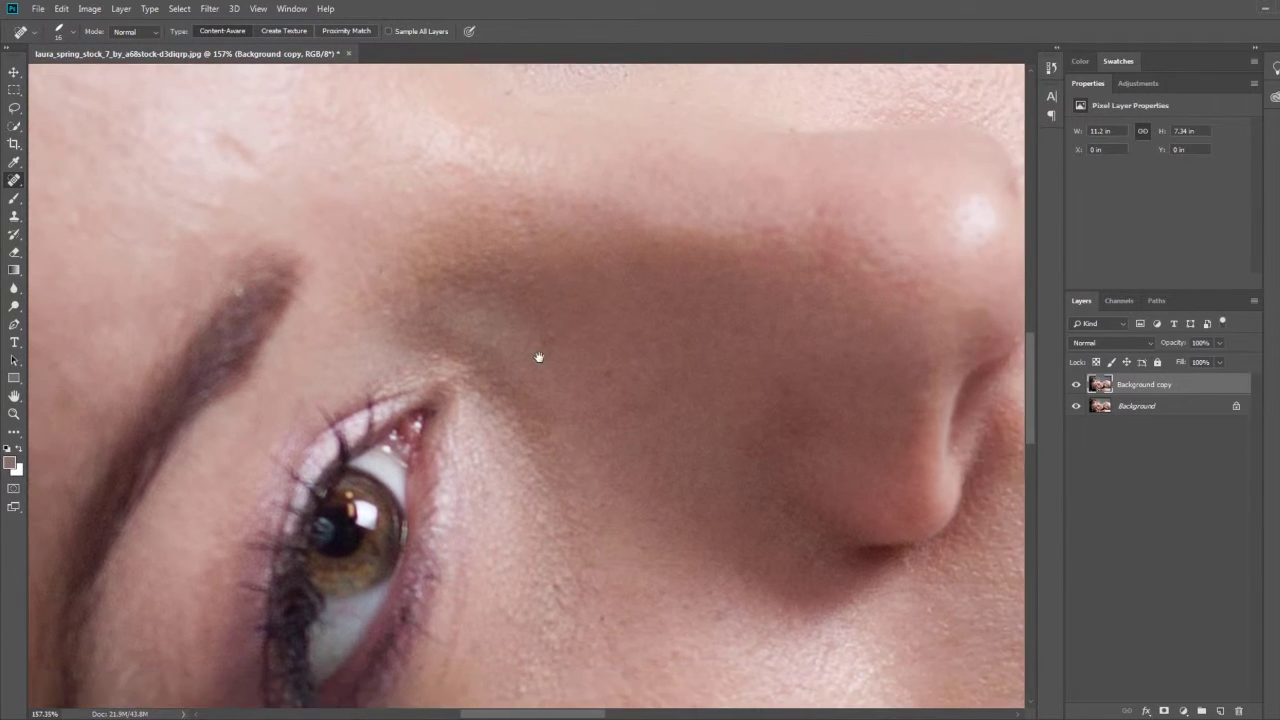
drag(635, 422, 646, 329)
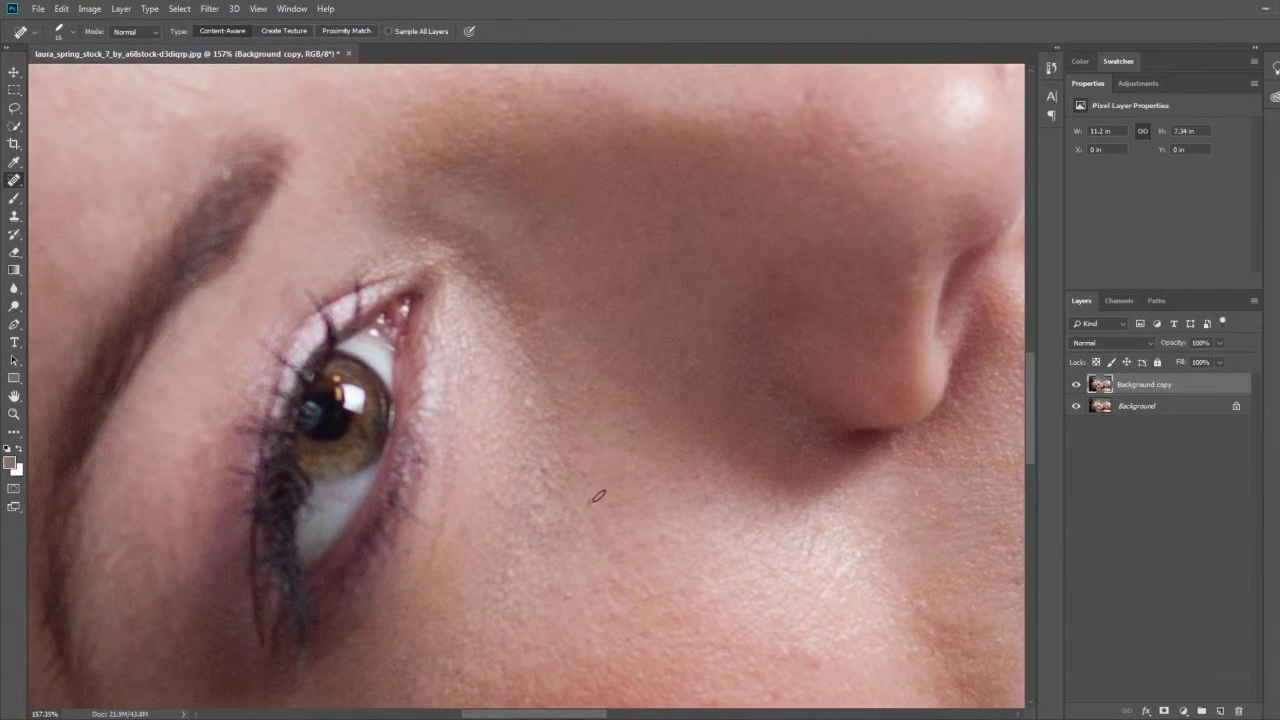
scroll(592, 499, up, 2)
scroll(494, 457, right, 2)
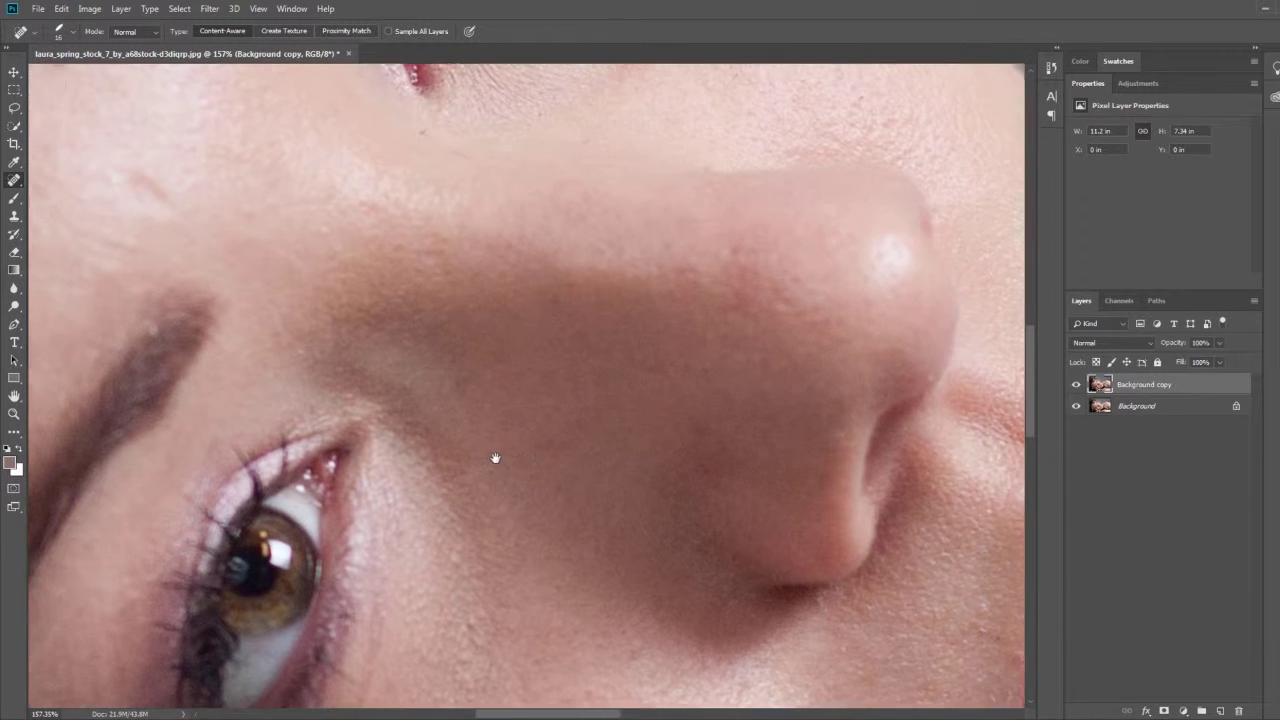
scroll(494, 457, left, 3)
scroll(406, 366, left, 3)
scroll(406, 366, up, 1)
scroll(400, 394, up, 1)
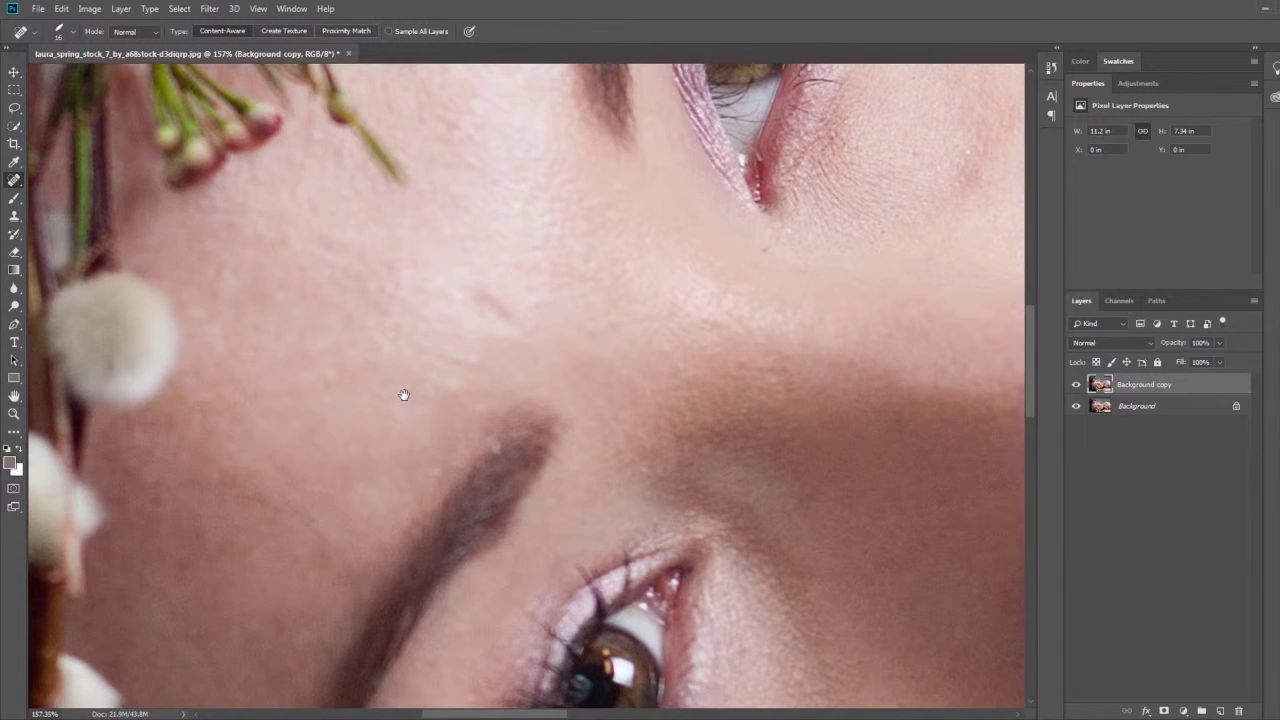
right_click(15, 180)
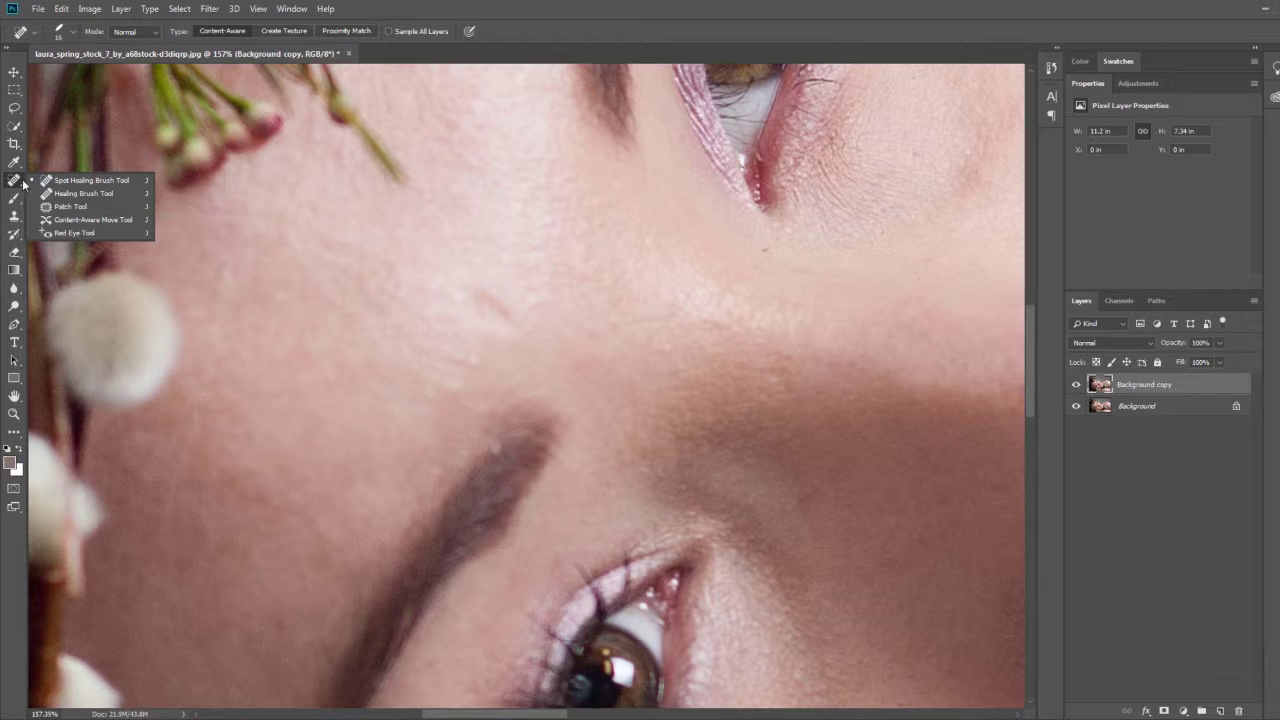
- Patch one forehead blemish with the Patch Tool, then spot-heal another forehead blemish
click(70, 205)
drag(519, 317, 554, 300)
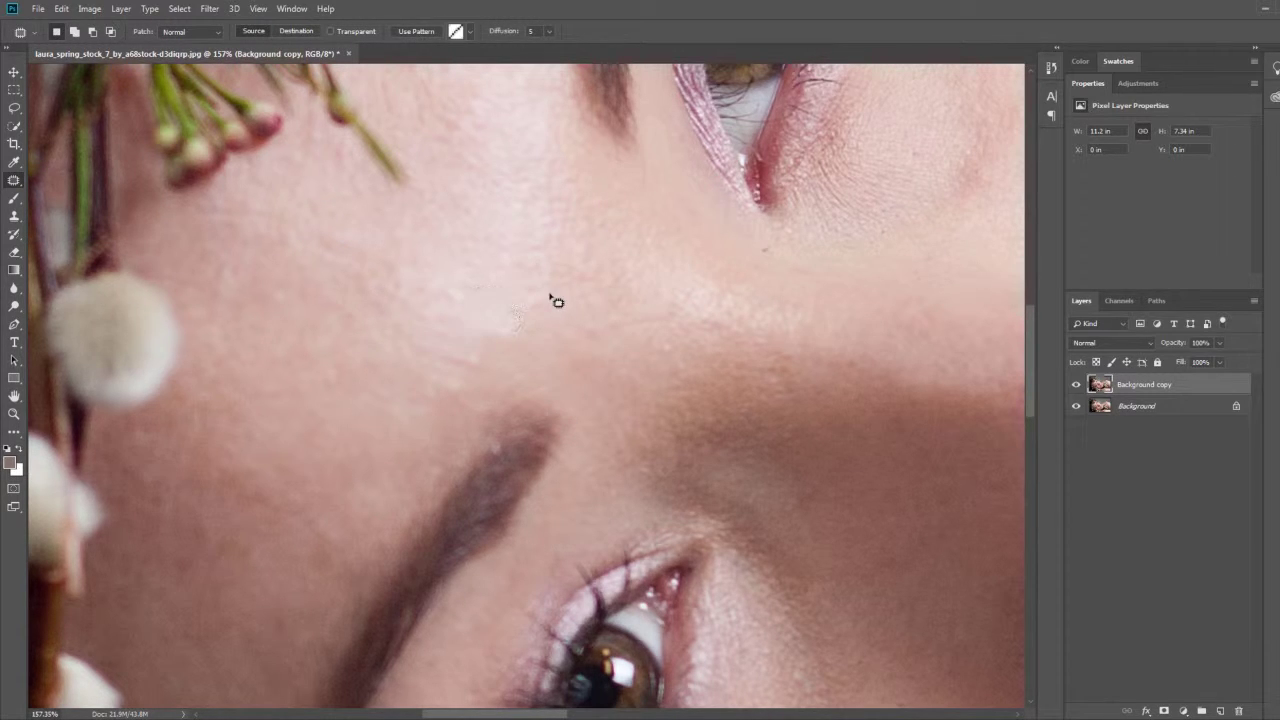
key(ctrl+d)
right_click(14, 180)
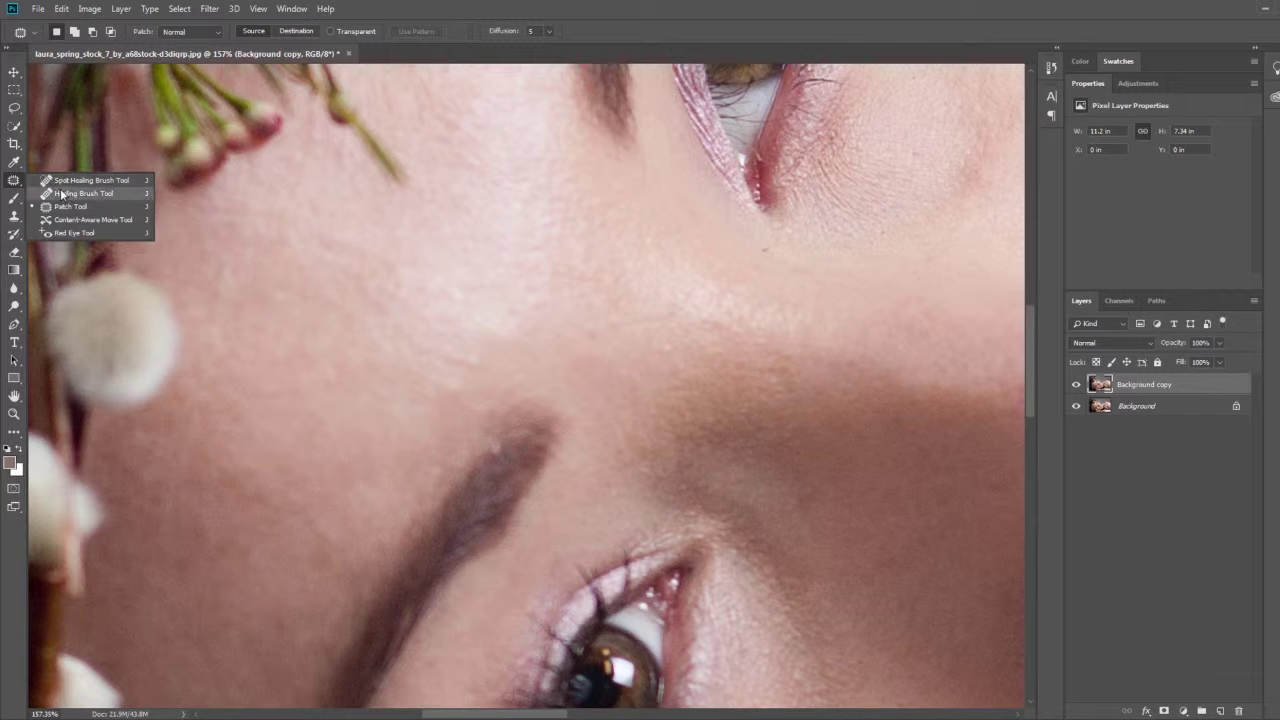
click(80, 183)
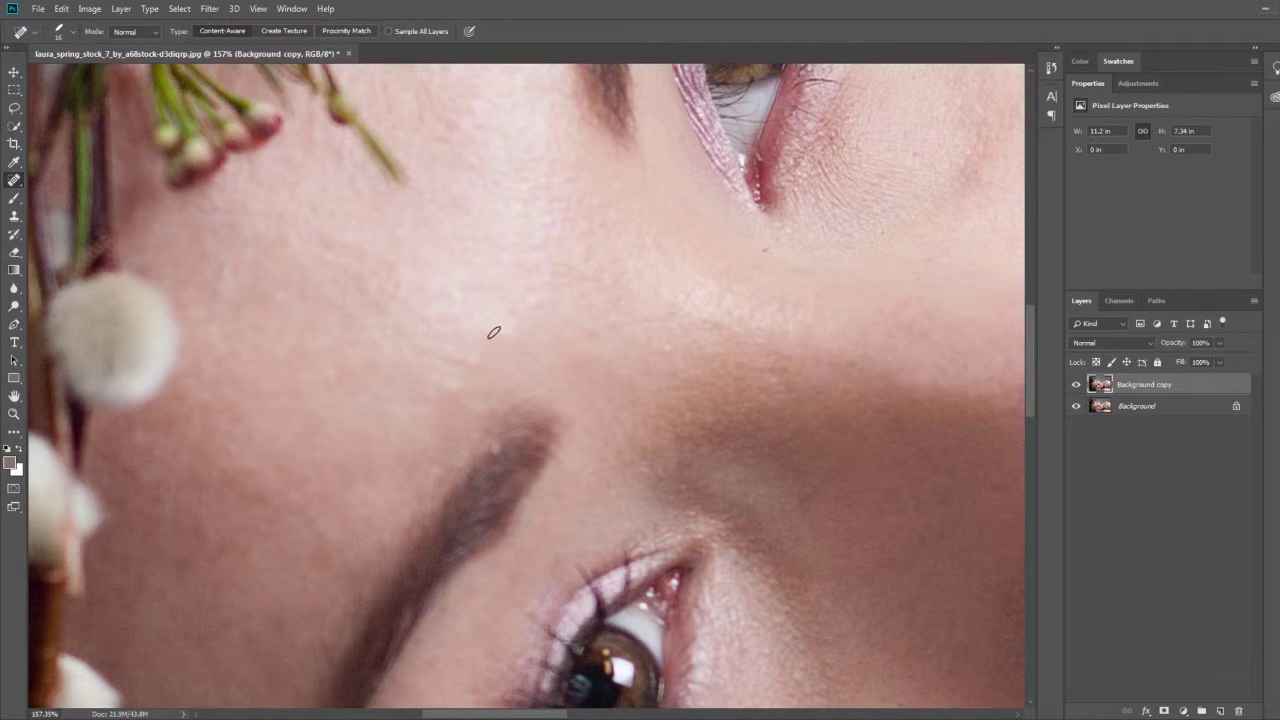
drag(500, 332, 466, 308)
- Pan across the lips, chin, flowers and eye, then down toward the hand
scroll(536, 373, down, 3)
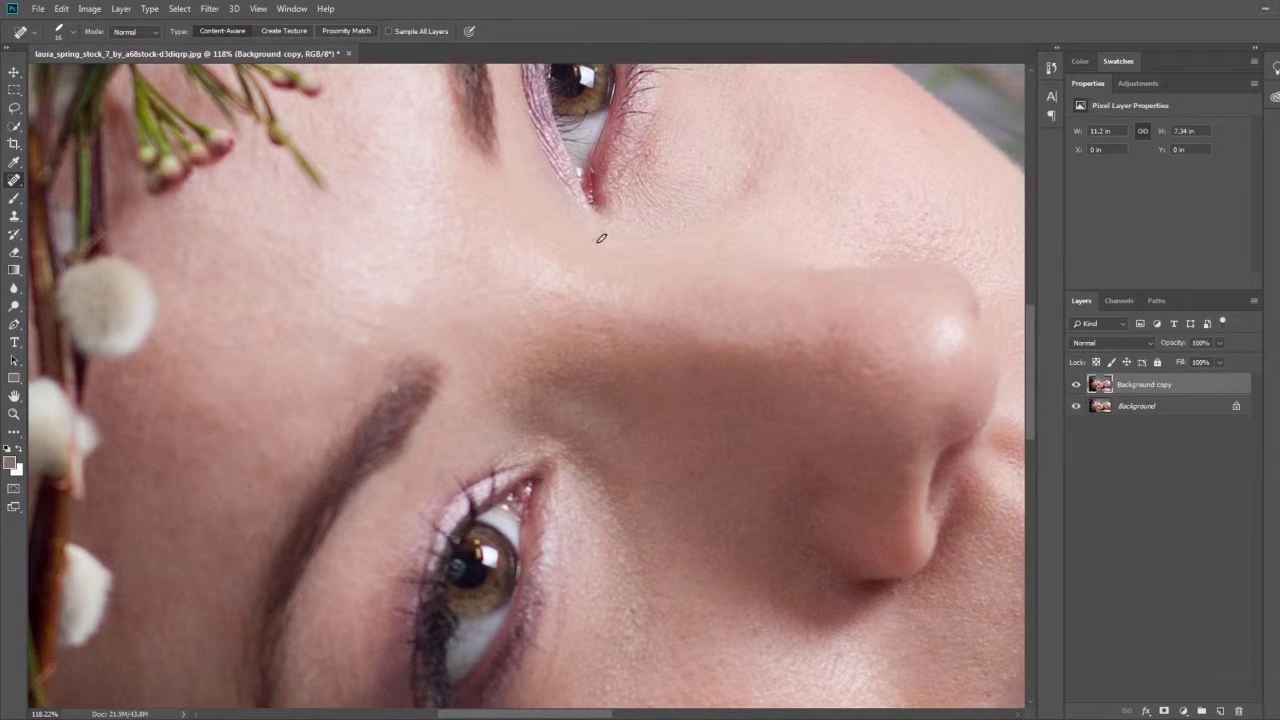
drag(709, 299, 471, 234)
scroll(646, 286, down, 2)
scroll(626, 389, down, 2)
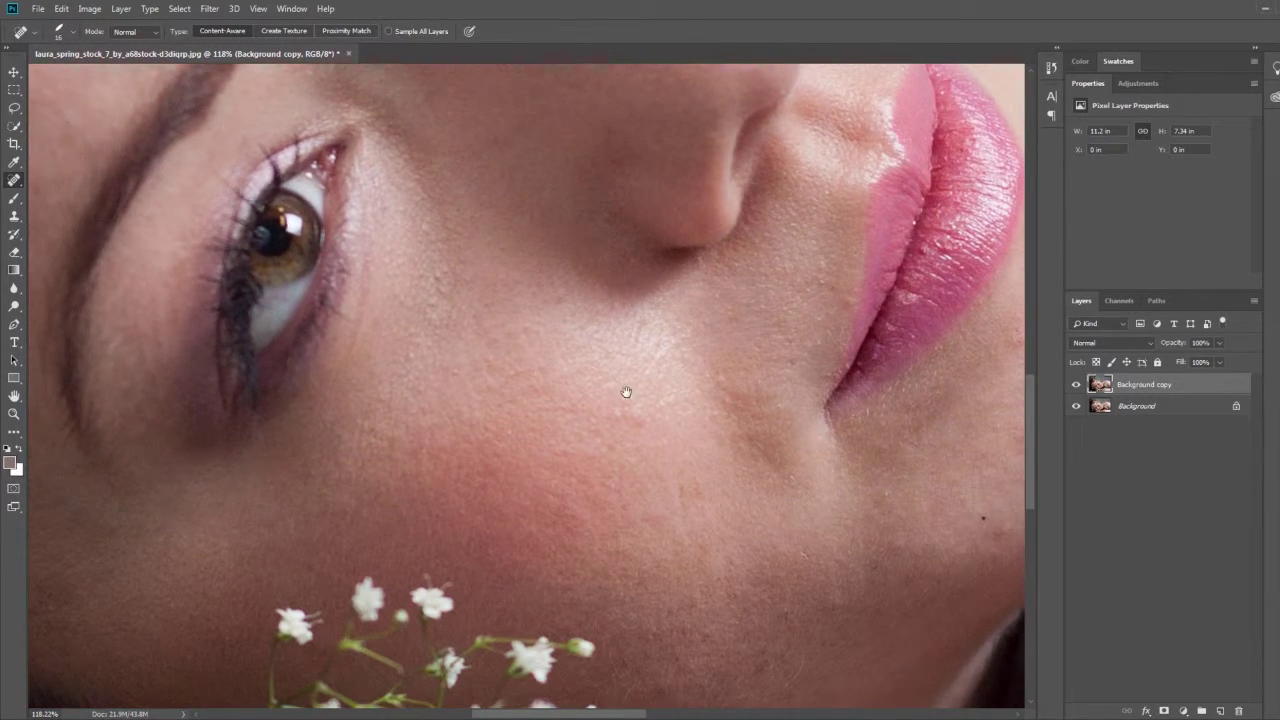
drag(626, 389, 342, 278)
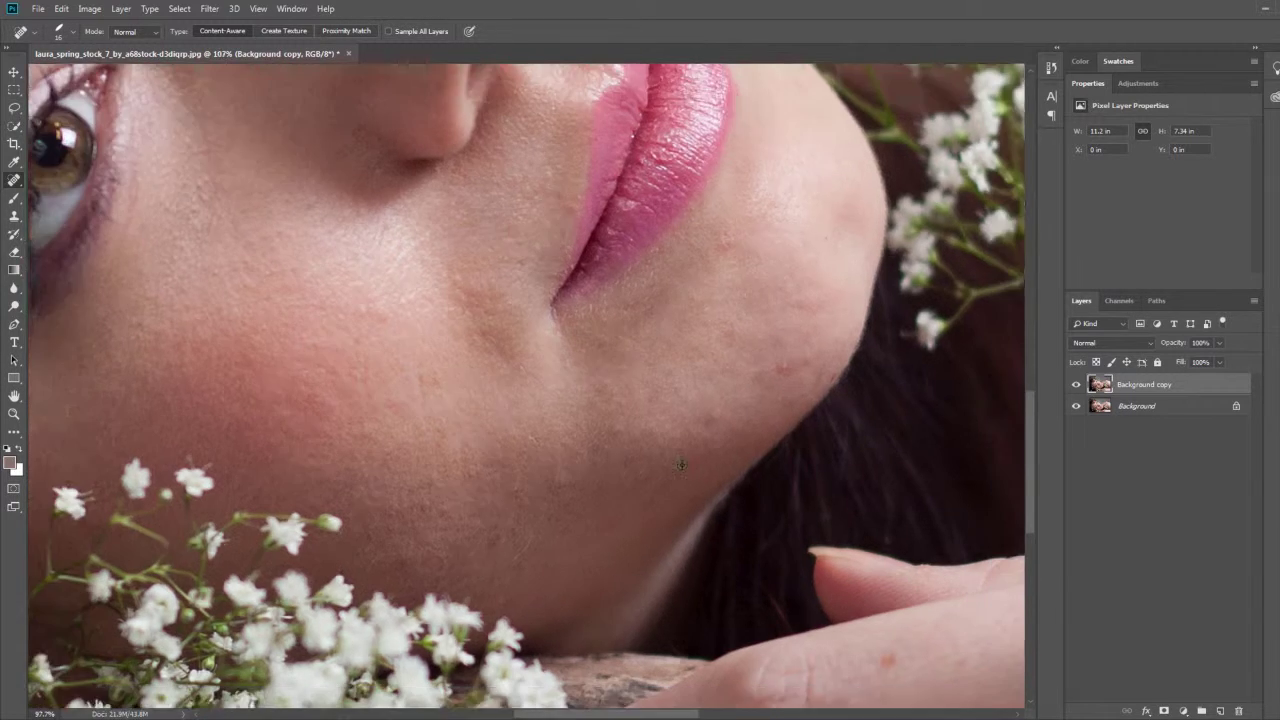
scroll(663, 360, up, 3)
scroll(708, 323, left, 3)
scroll(708, 323, down, 1)
drag(186, 421, 466, 400)
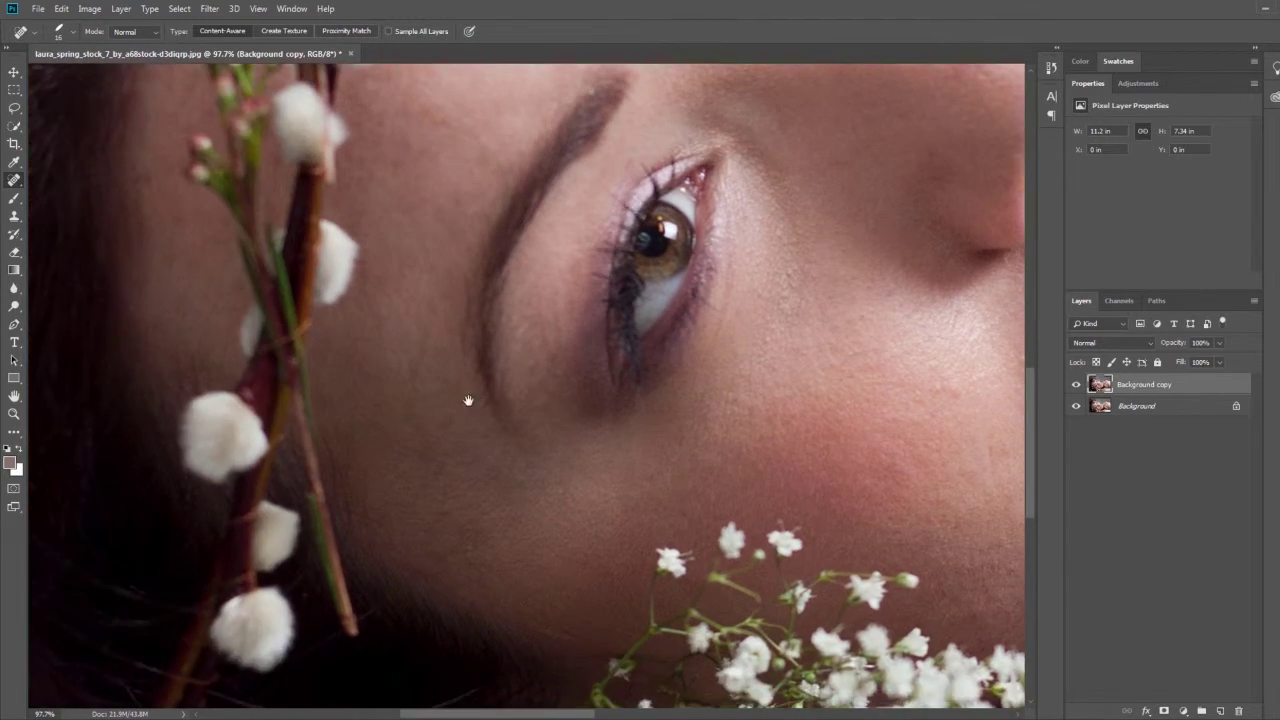
scroll(366, 277, up, 2)
scroll(366, 277, right, 2)
drag(366, 277, 366, 503)
scroll(509, 234, left, 3)
scroll(509, 234, up, 3)
scroll(509, 234, right, 1)
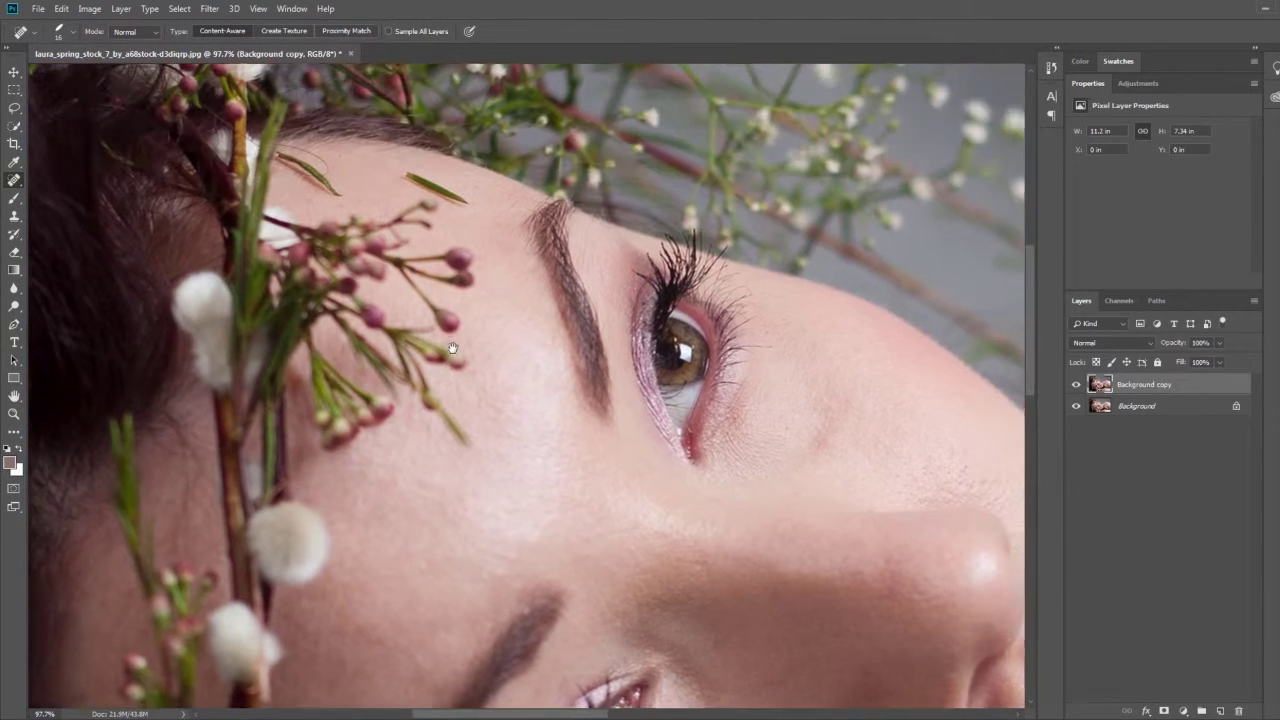
scroll(446, 213, up, 1)
scroll(446, 213, left, 1)
scroll(577, 400, down, 3)
scroll(577, 400, left, 1)
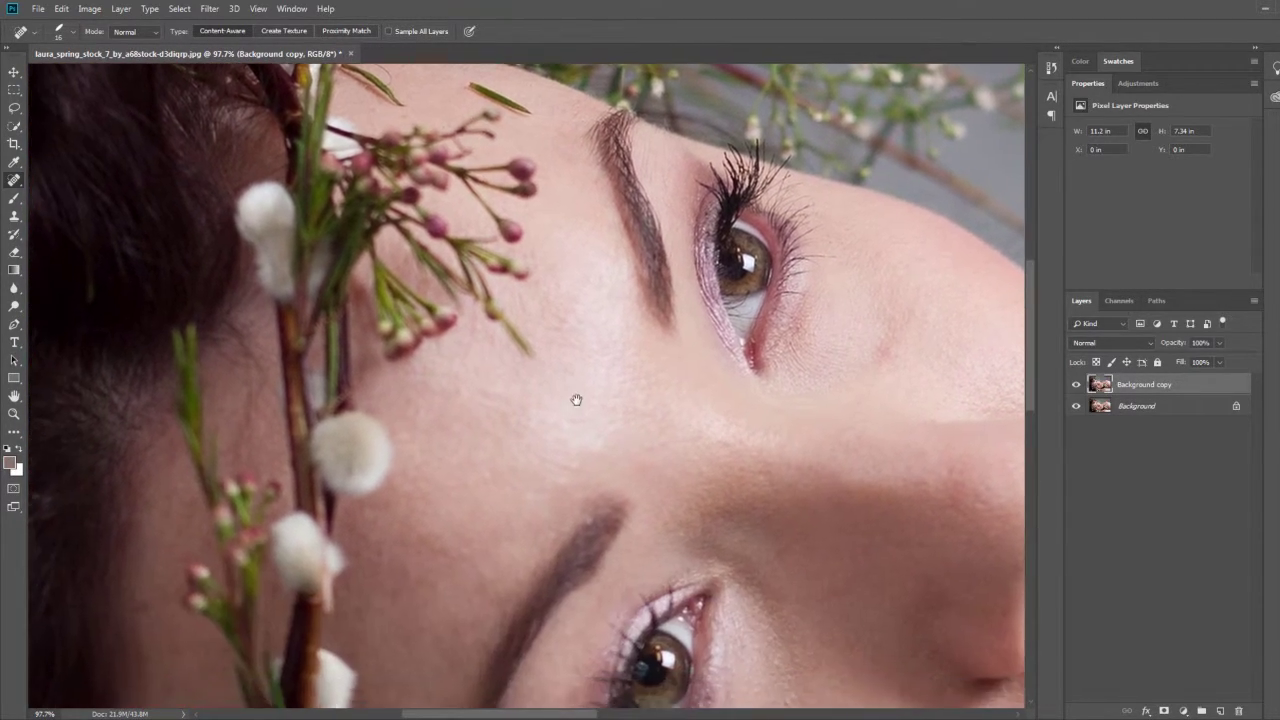
scroll(489, 463, down, 1)
scroll(706, 349, down, 5)
scroll(706, 349, right, 2)
scroll(786, 365, down, 2)
scroll(786, 365, down, 2)
scroll(786, 365, right, 4)
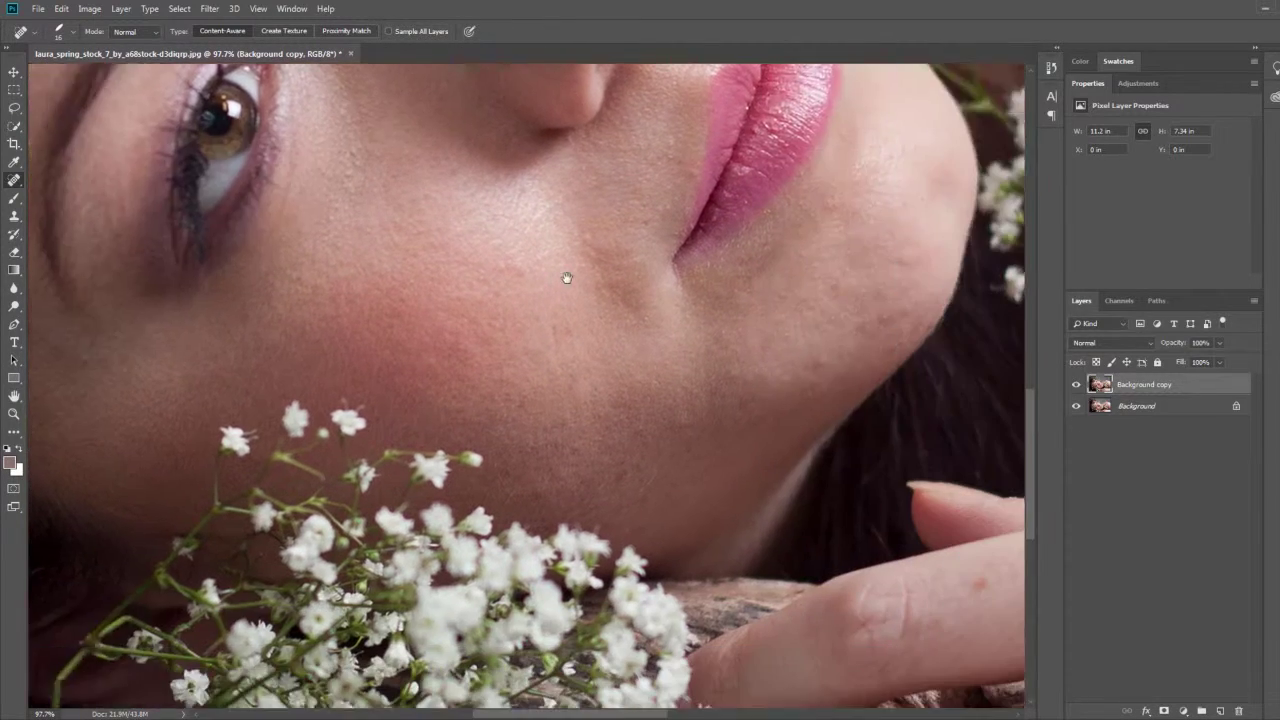
scroll(566, 277, down, 1)
scroll(566, 277, right, 5)
scroll(637, 377, down, 2)
scroll(637, 377, right, 3)
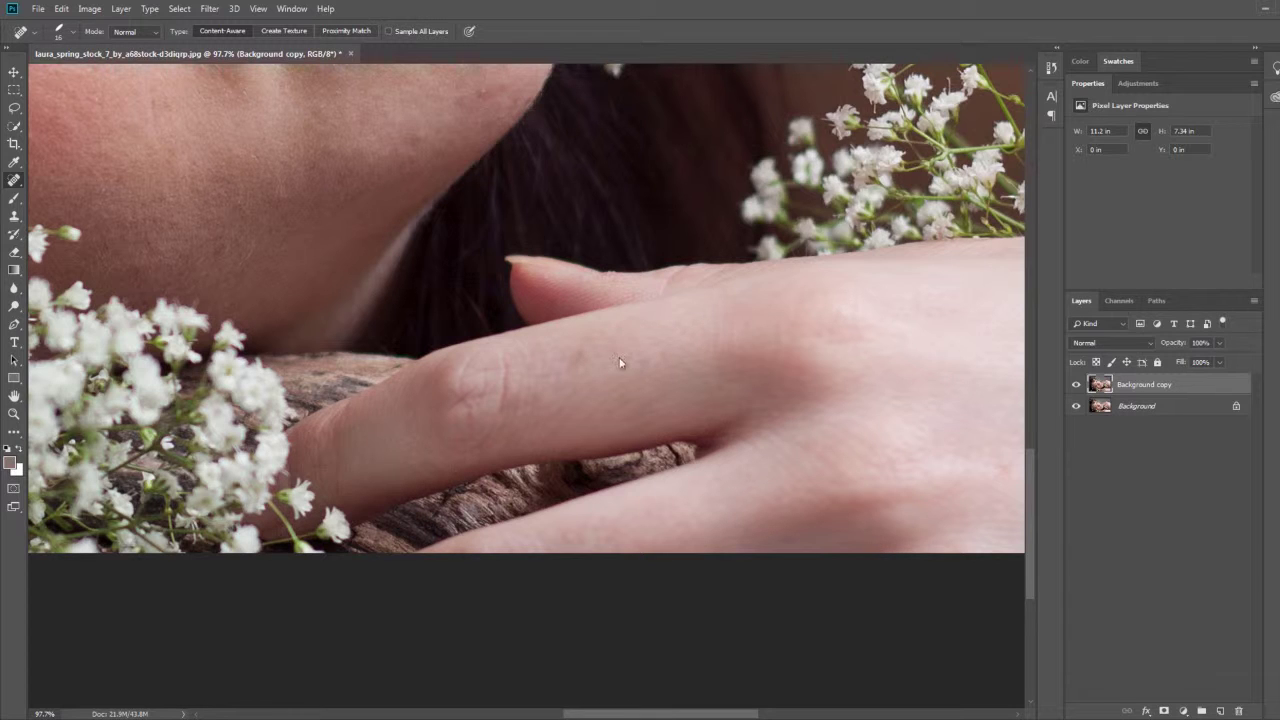
- Set the Spot Healing Brush to size 24 and heal the two reddish spots on the hand
alt+right_click(619, 362)
scroll(506, 423, right, 4)
scroll(729, 440, right, 2)
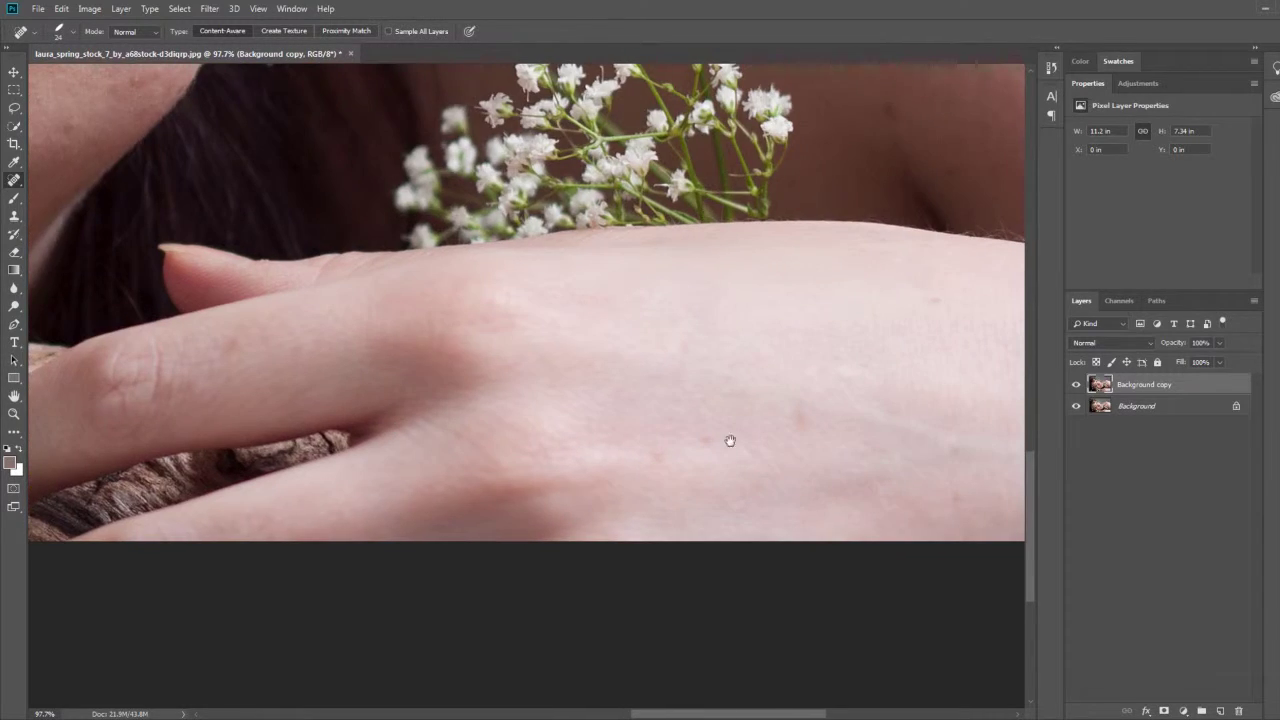
scroll(657, 391, down, 1)
scroll(657, 391, right, 2)
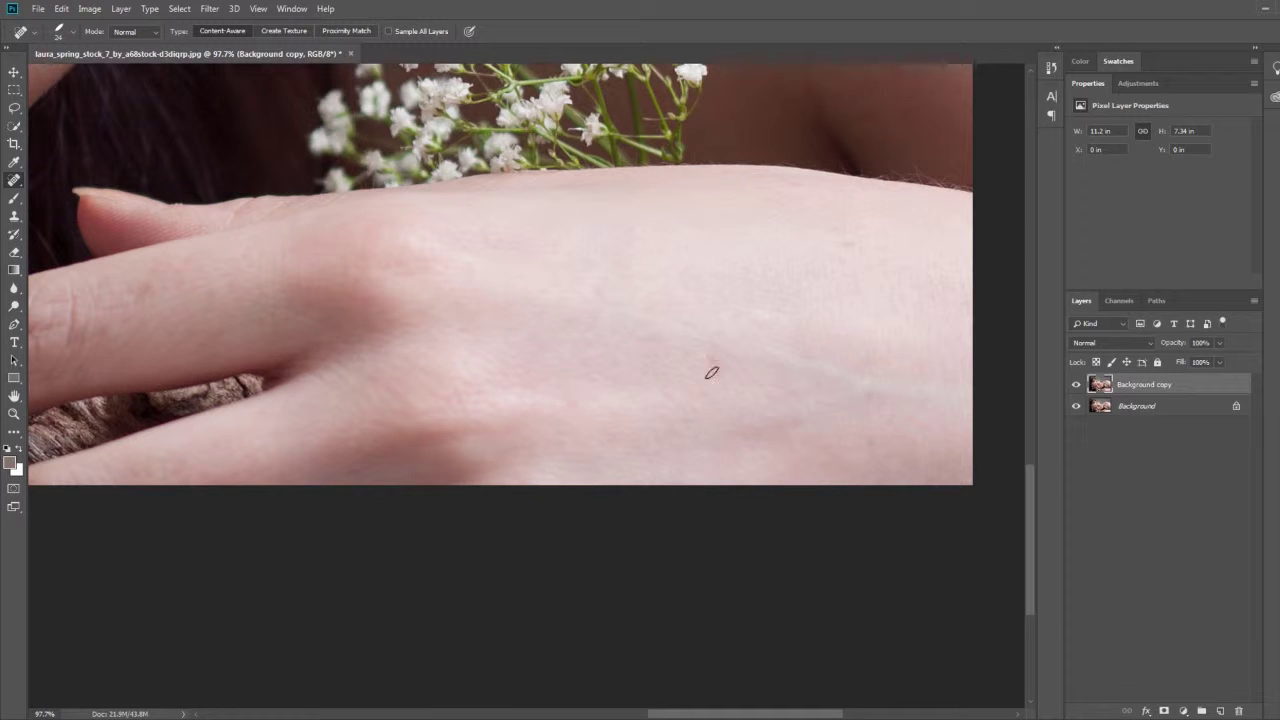
scroll(620, 394, right, 3)
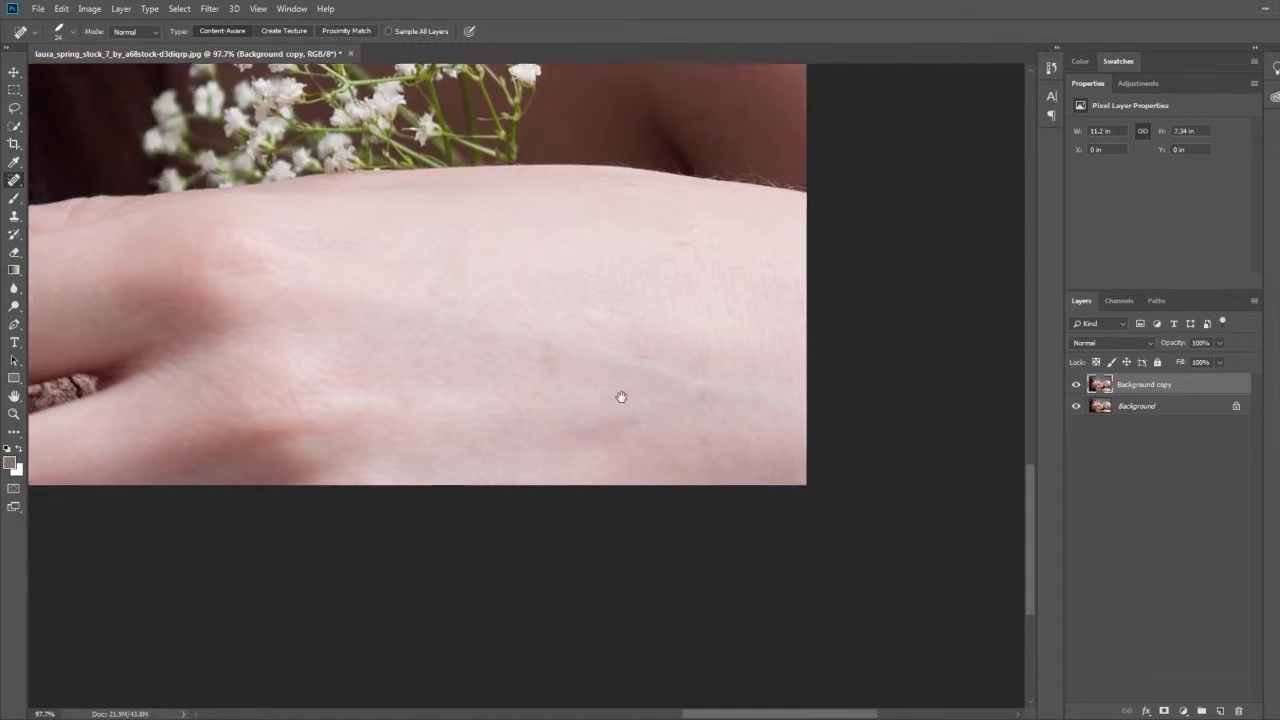
scroll(690, 401, right, 1)
click(528, 364)
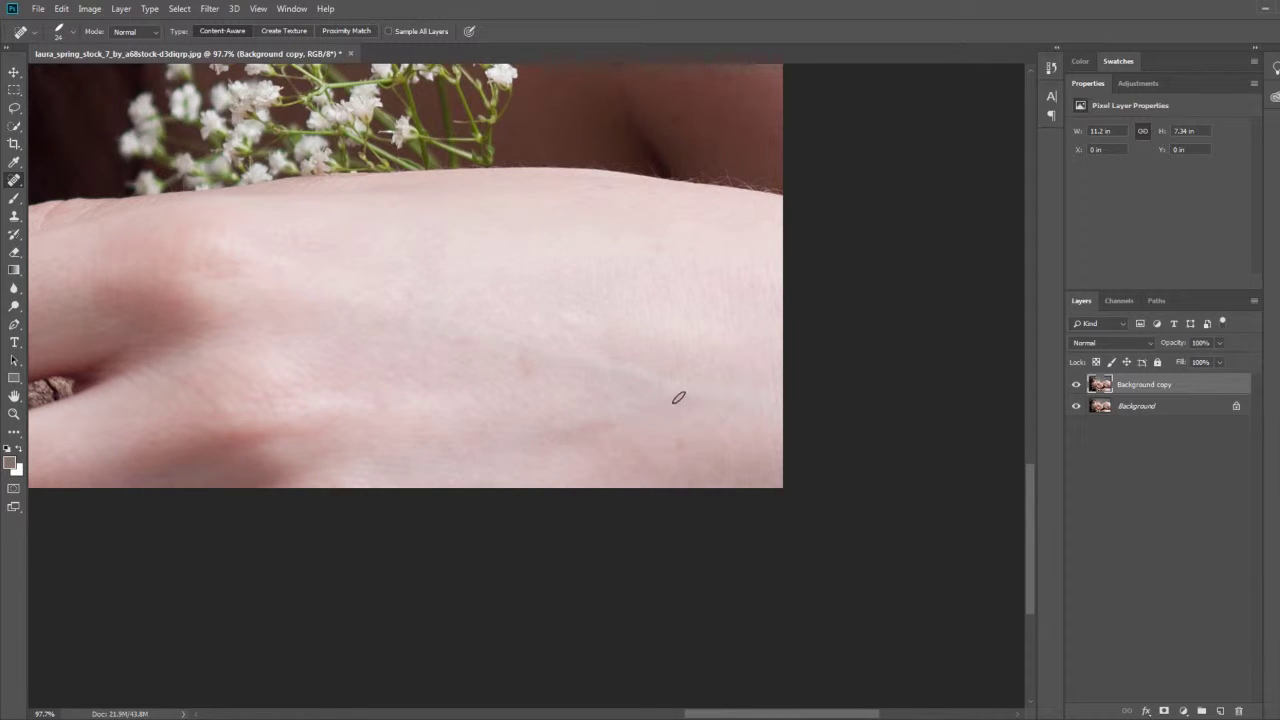
click(686, 447)
- Zoom out until the whole portrait is in view
drag(690, 448, 686, 622)
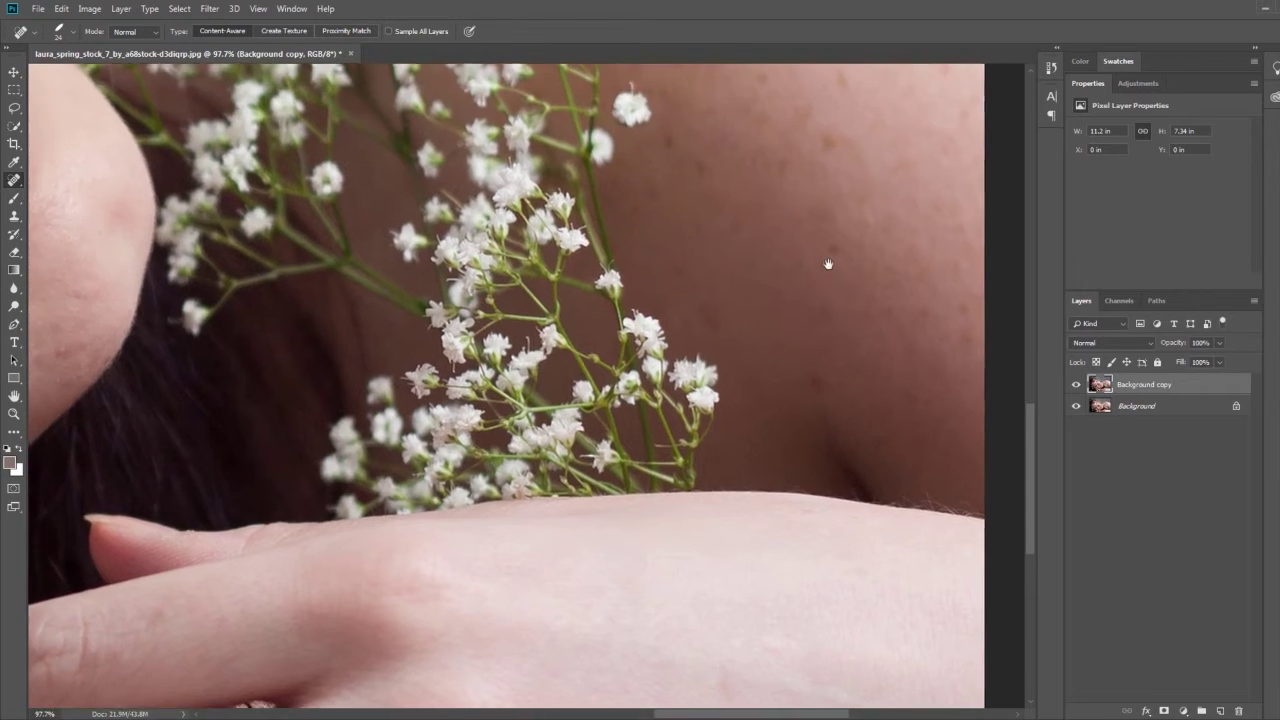
scroll(686, 622, down, 1)
scroll(686, 486, down, 2)
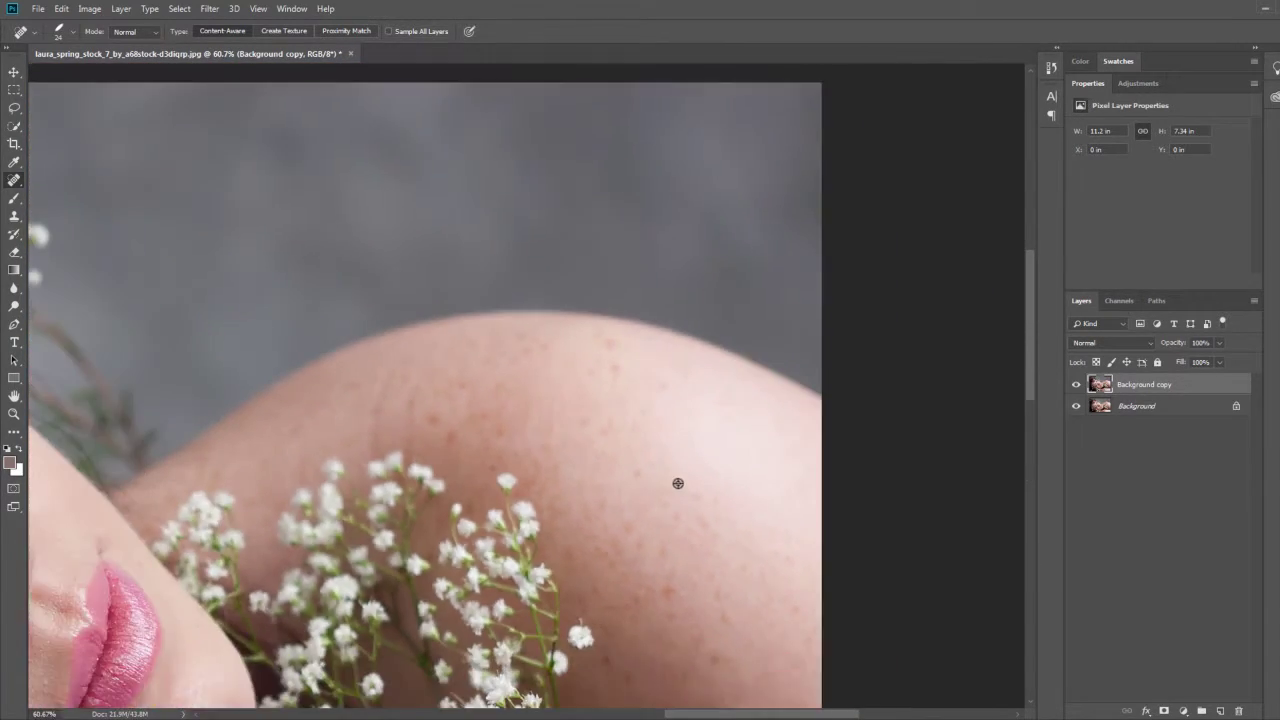
scroll(677, 480, down, 2)
scroll(626, 414, down, 2)
scroll(336, 328, up, 5)
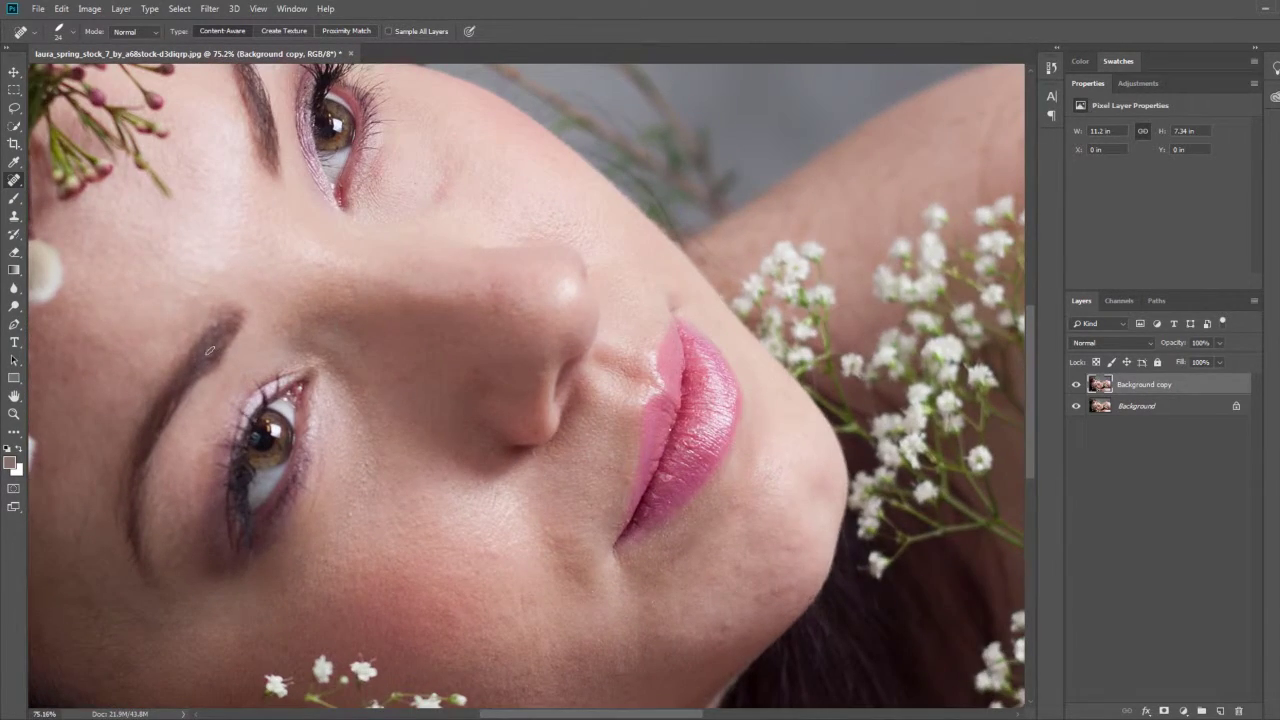
scroll(272, 374, down, 4)
scroll(336, 430, up, 1)
scroll(336, 430, down, 2)
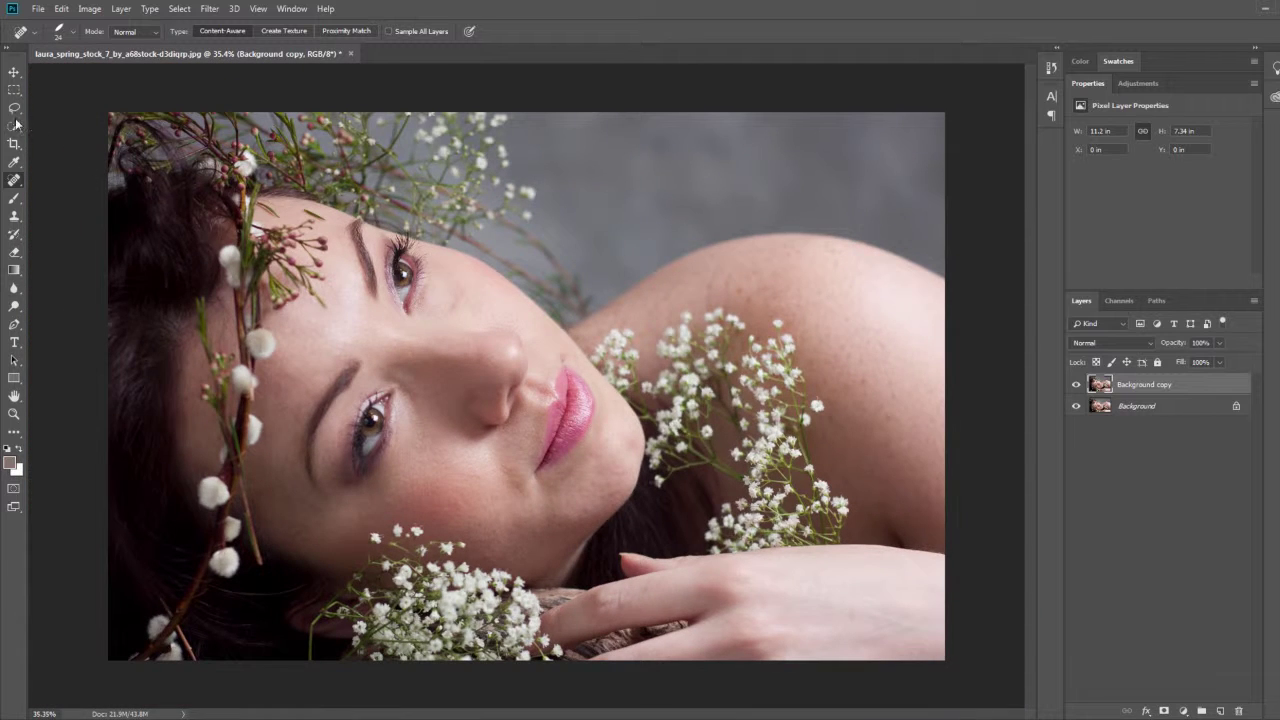
- Flatten the image into a single Background layer and duplicate it as Background copy
scroll(312, 322, up, 2)
scroll(315, 320, up, 1)
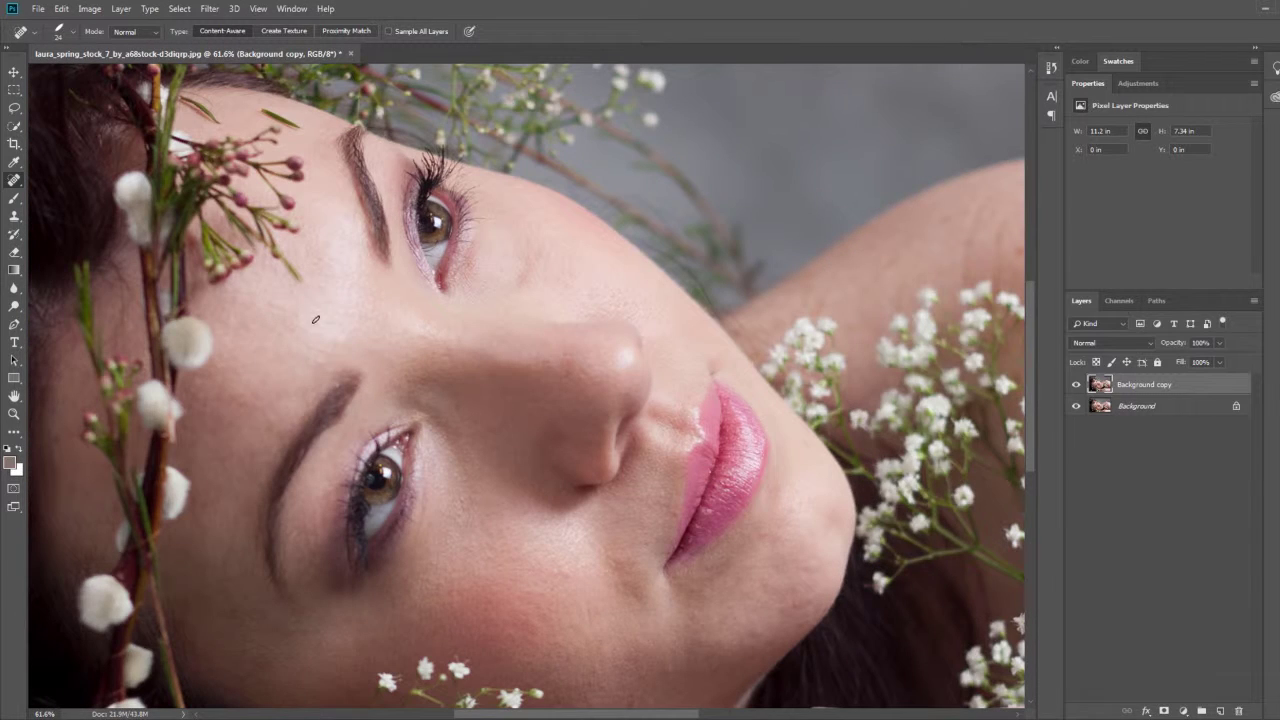
click(12, 73)
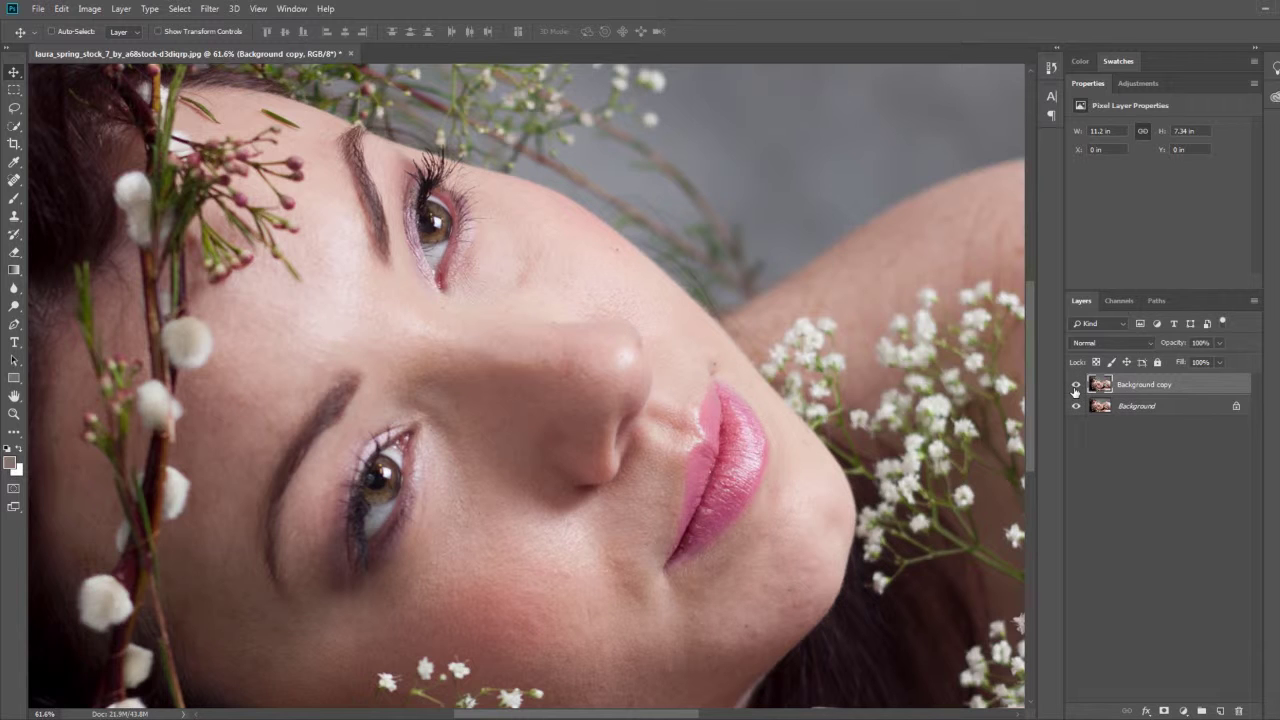
click(1254, 301)
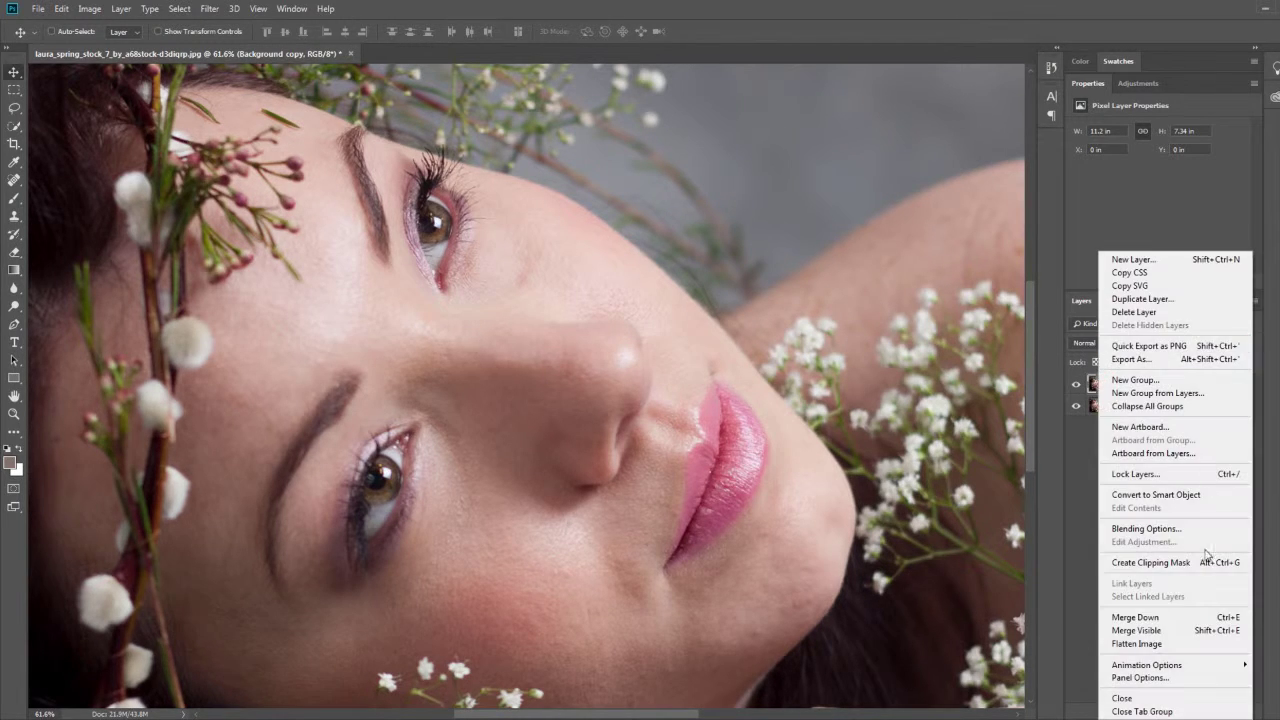
click(1172, 637)
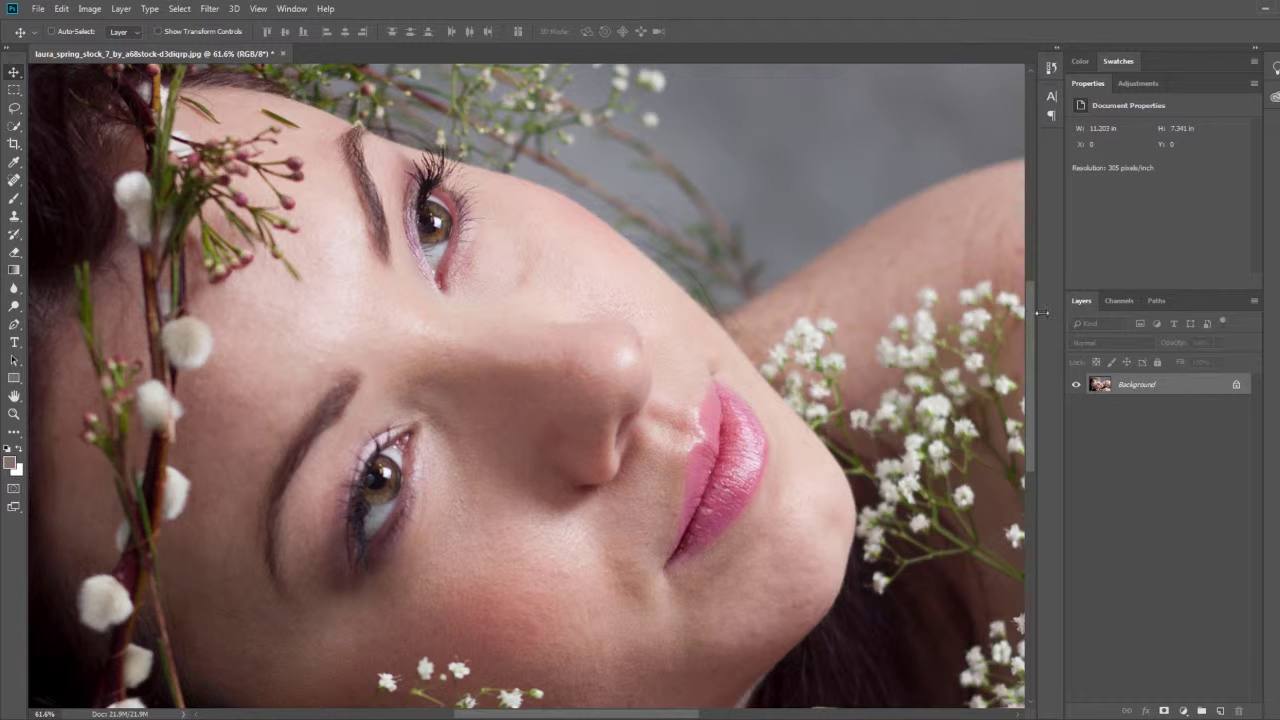
drag(1182, 386, 1220, 711)
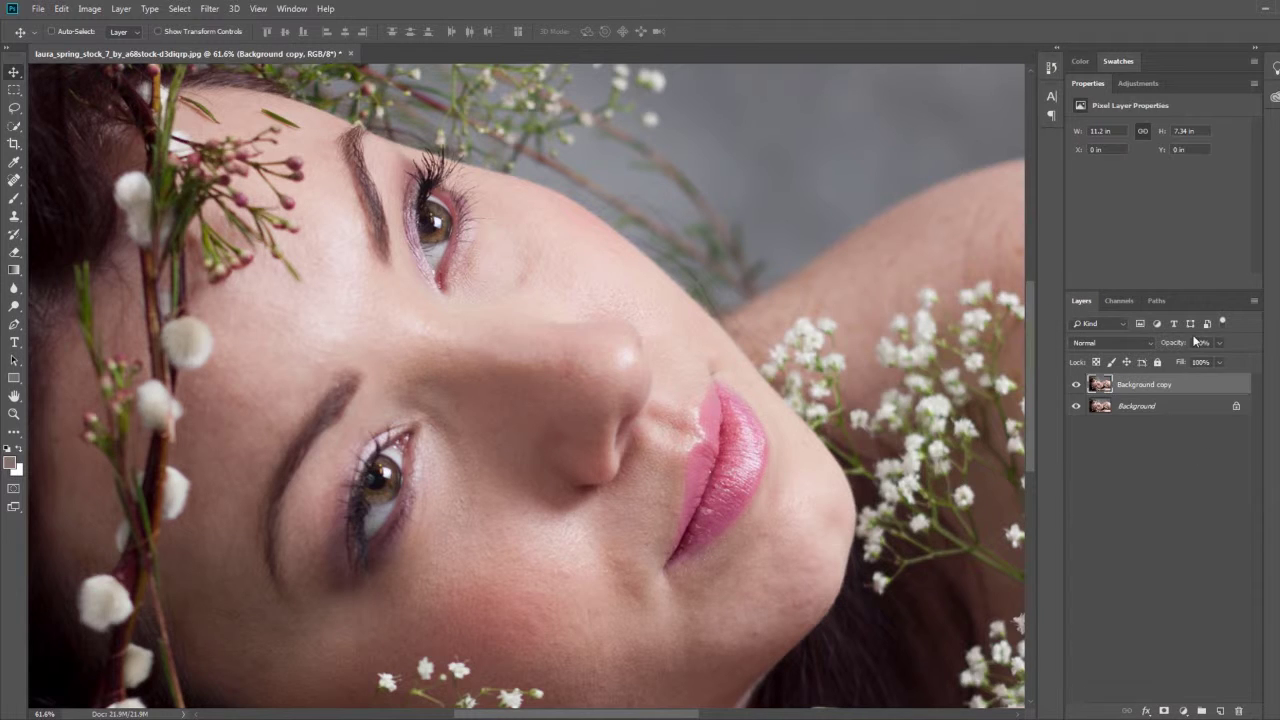
double_click(1146, 385)
- Rename the copy 'skin', invert it and set its blend mode to Vivid Light
text(skin)
key(Return)
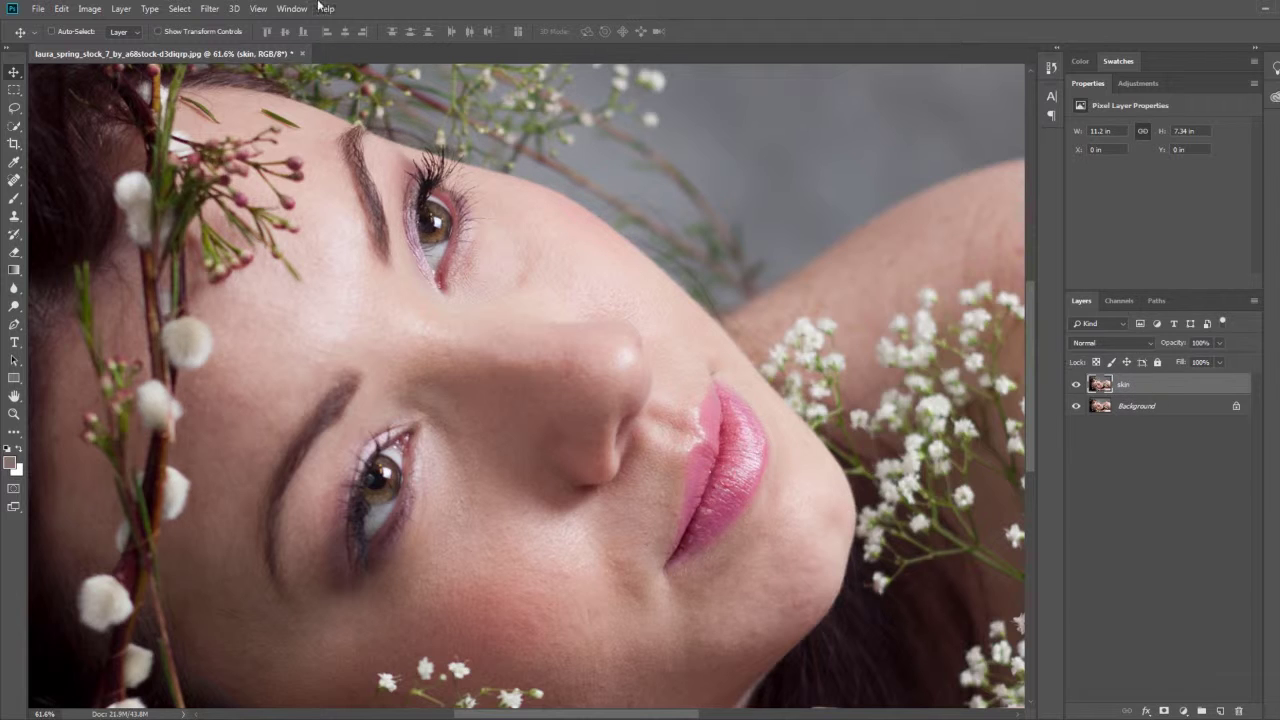
click(210, 9)
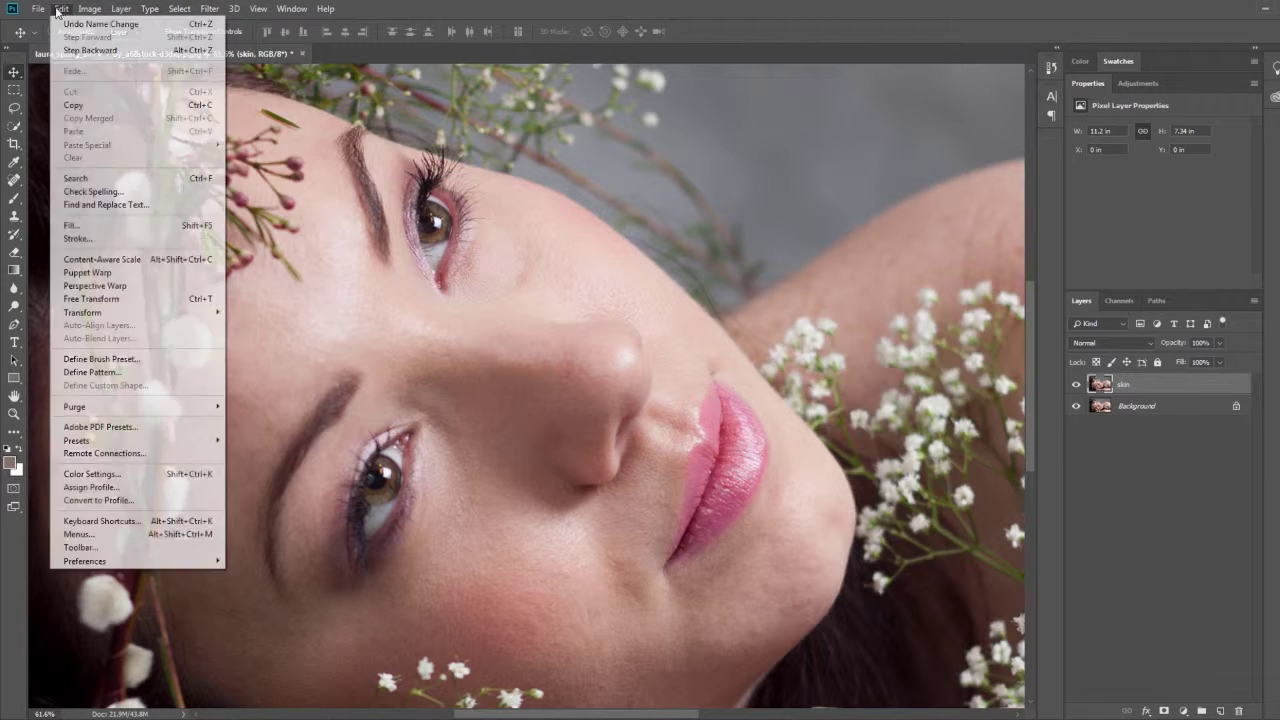
mouse_move(111, 45)
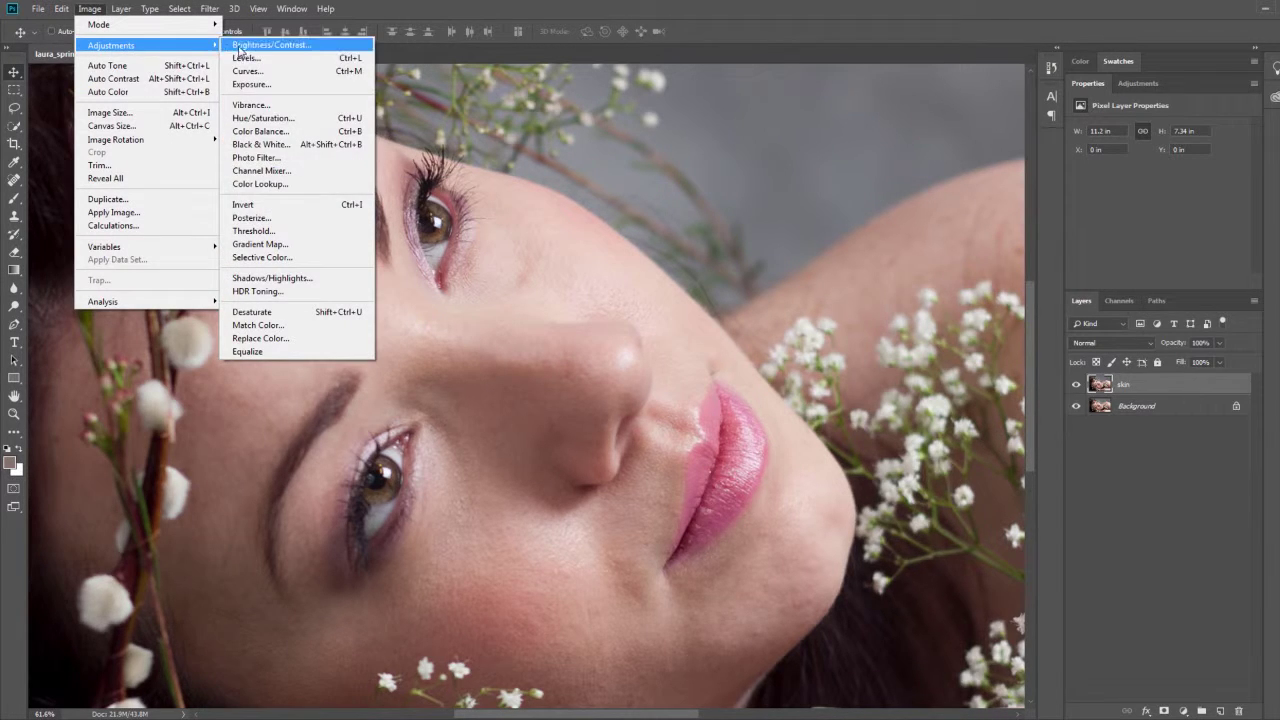
click(283, 207)
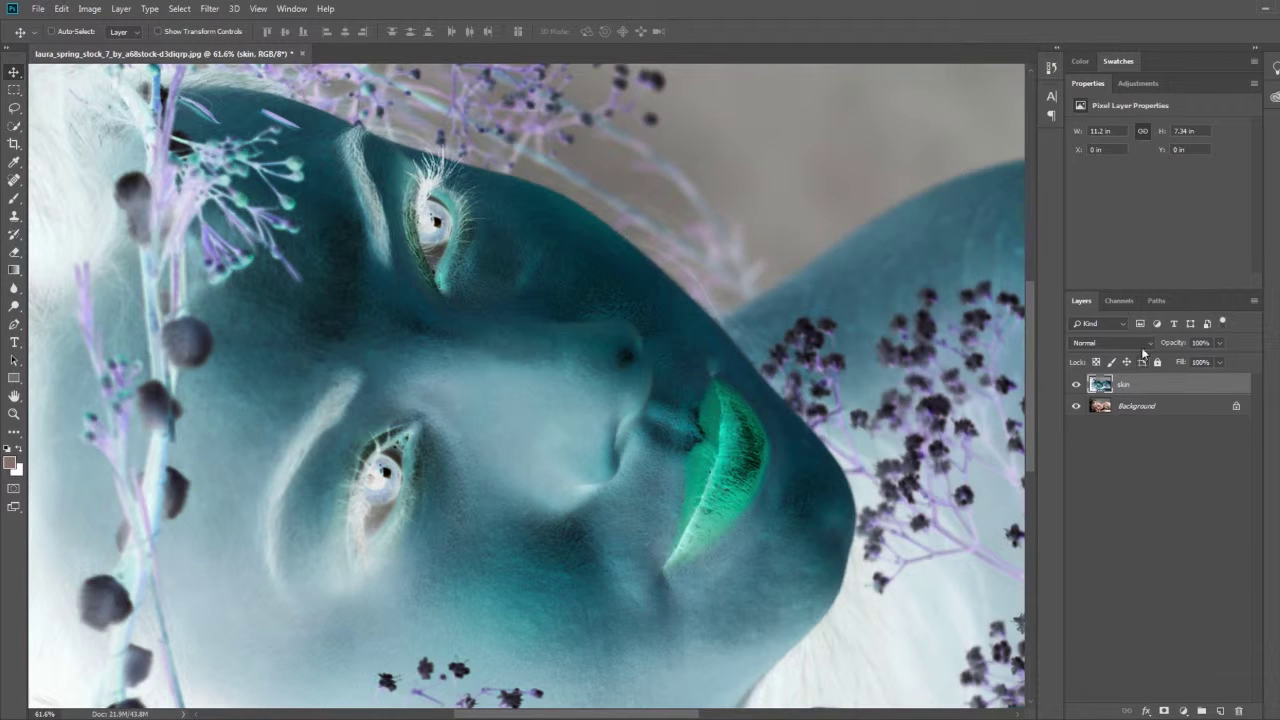
click(1142, 343)
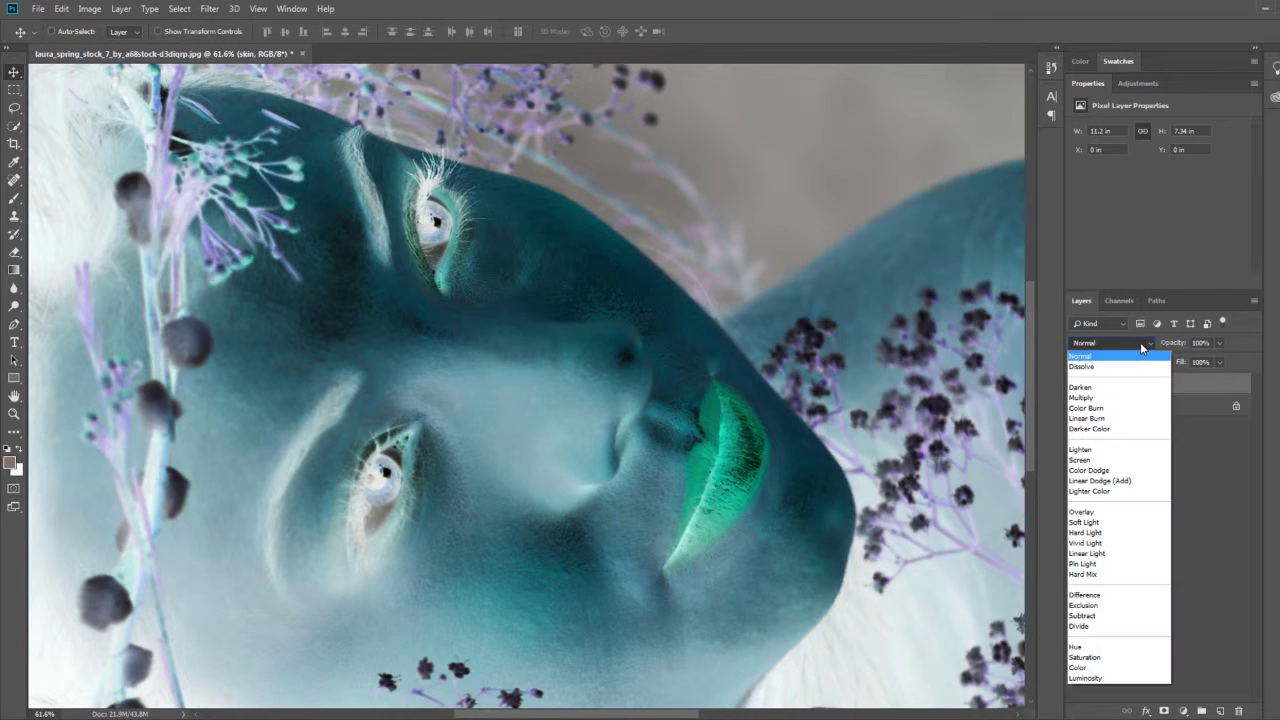
click(1104, 543)
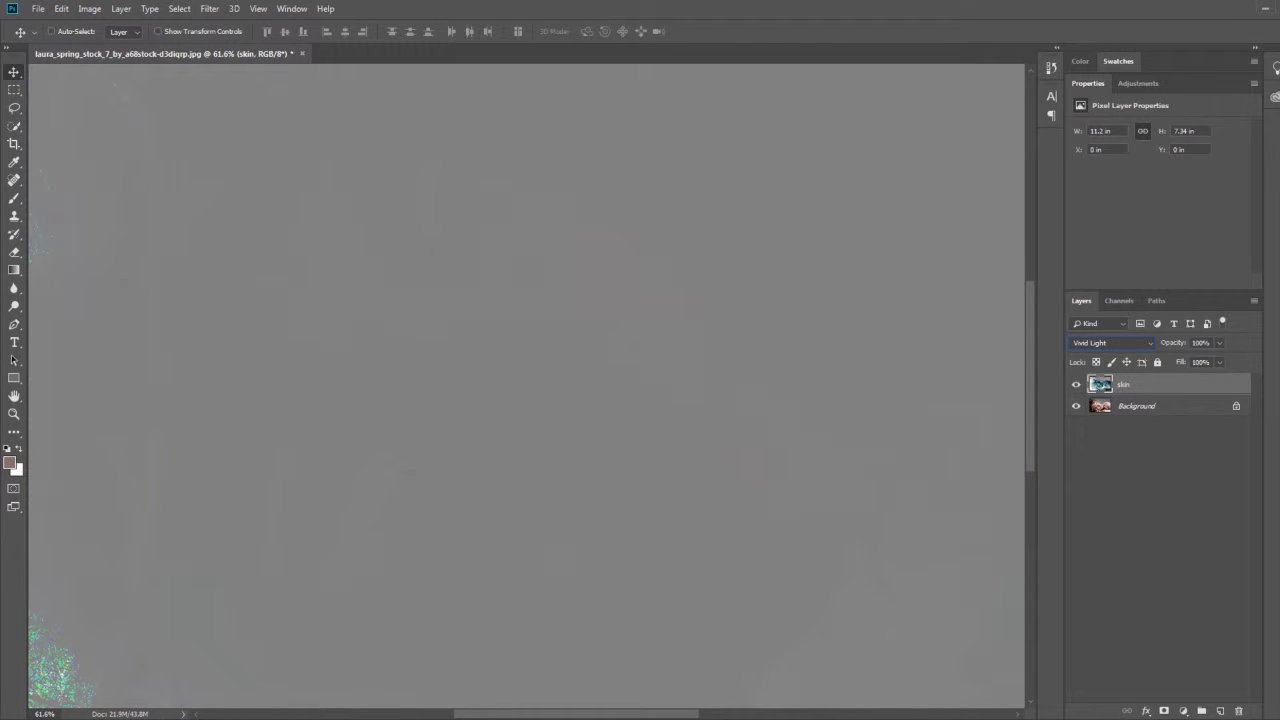
drag(54, 711, 16, 712)
text(80)
- Open the High Pass filter on the skin layer and try a radius around 30 pixels
click(209, 9)
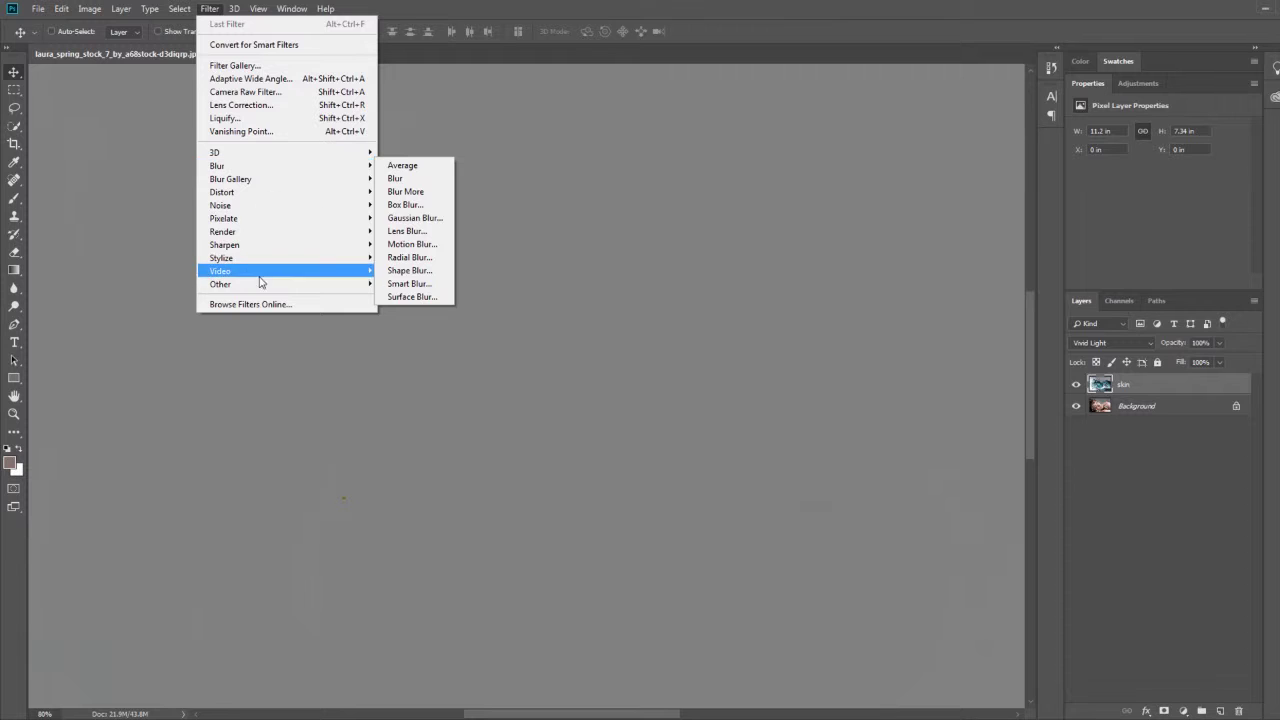
mouse_move(284, 284)
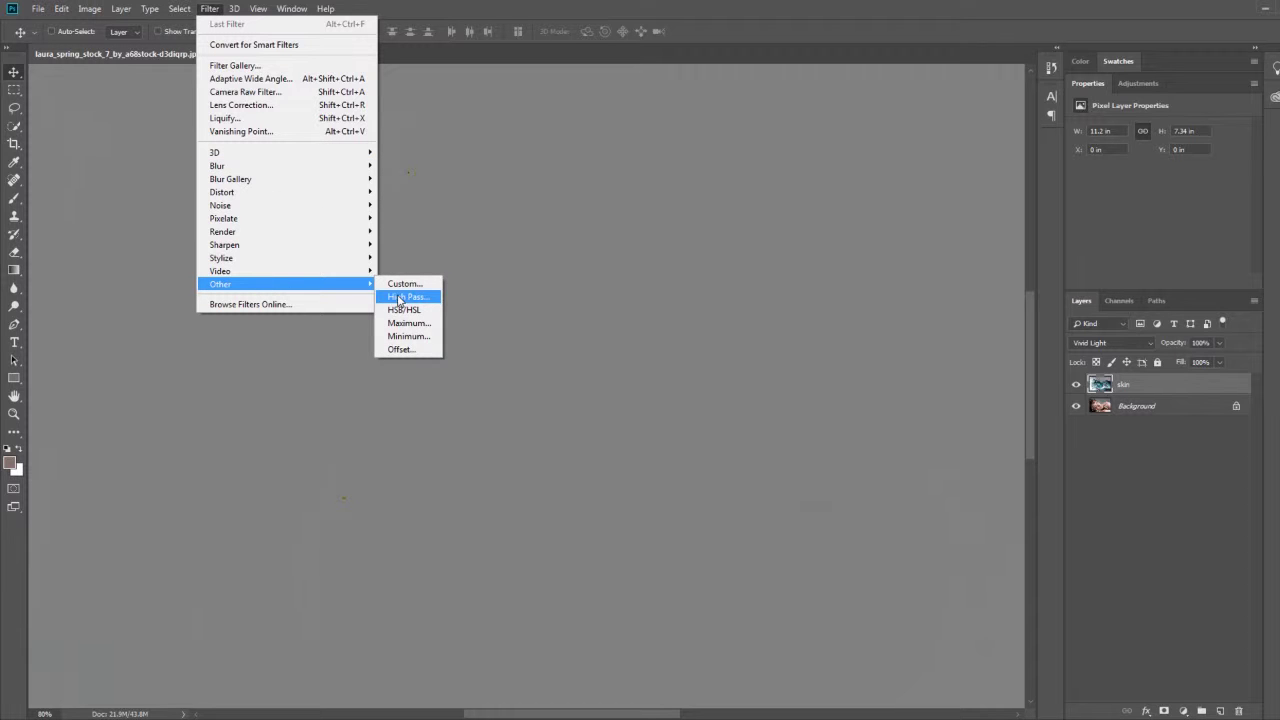
click(399, 298)
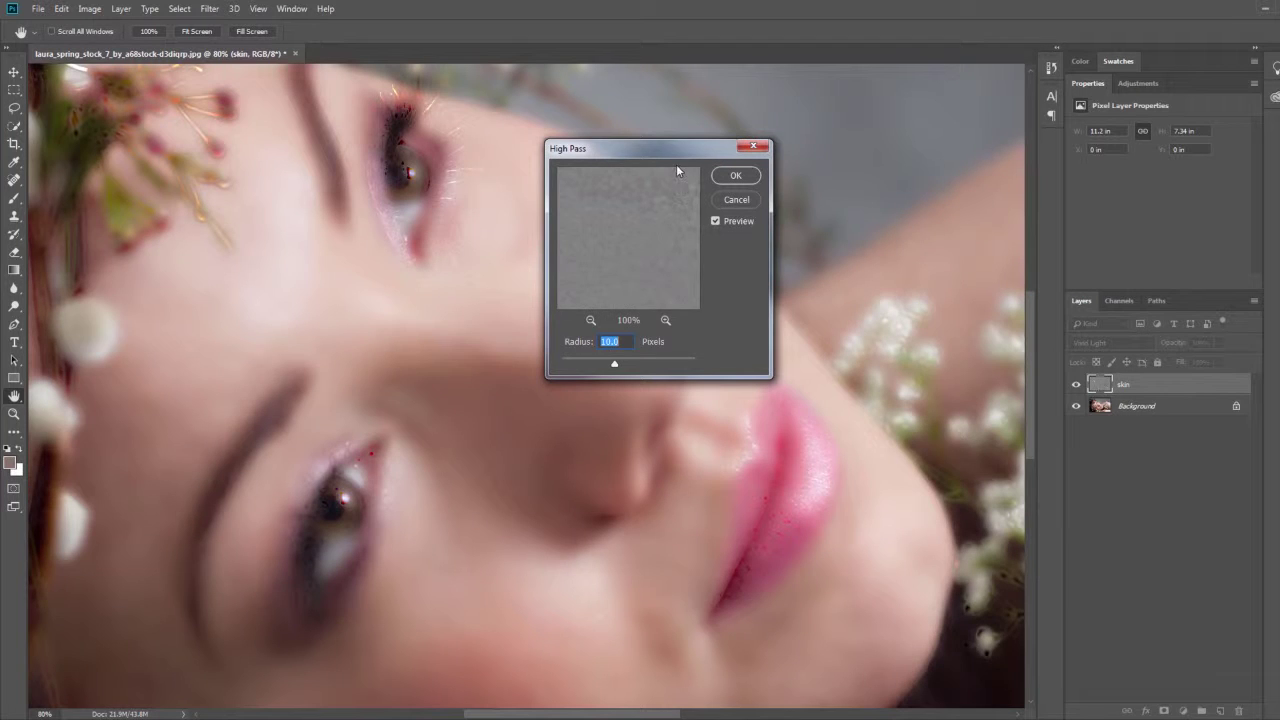
mouse_move(571, 378)
mouse_down()
mouse_move(654, 350)
mouse_move(540, 325)
mouse_up()
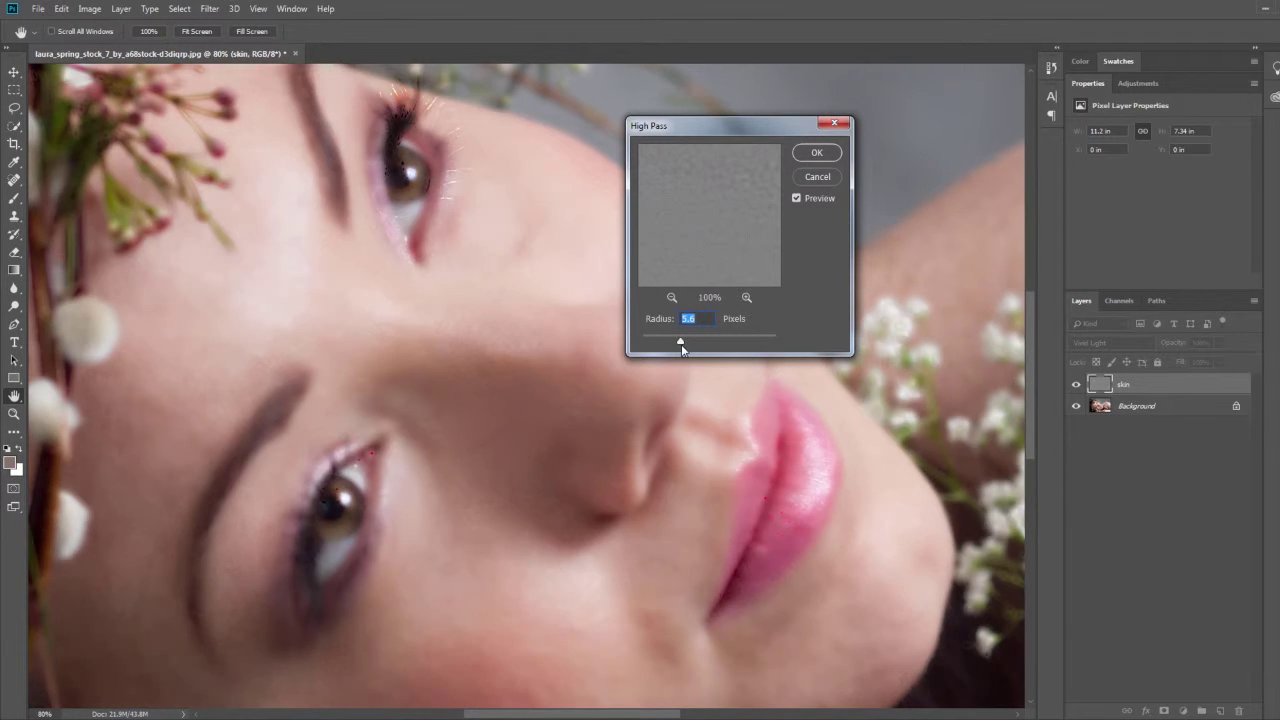
drag(692, 349, 708, 345)
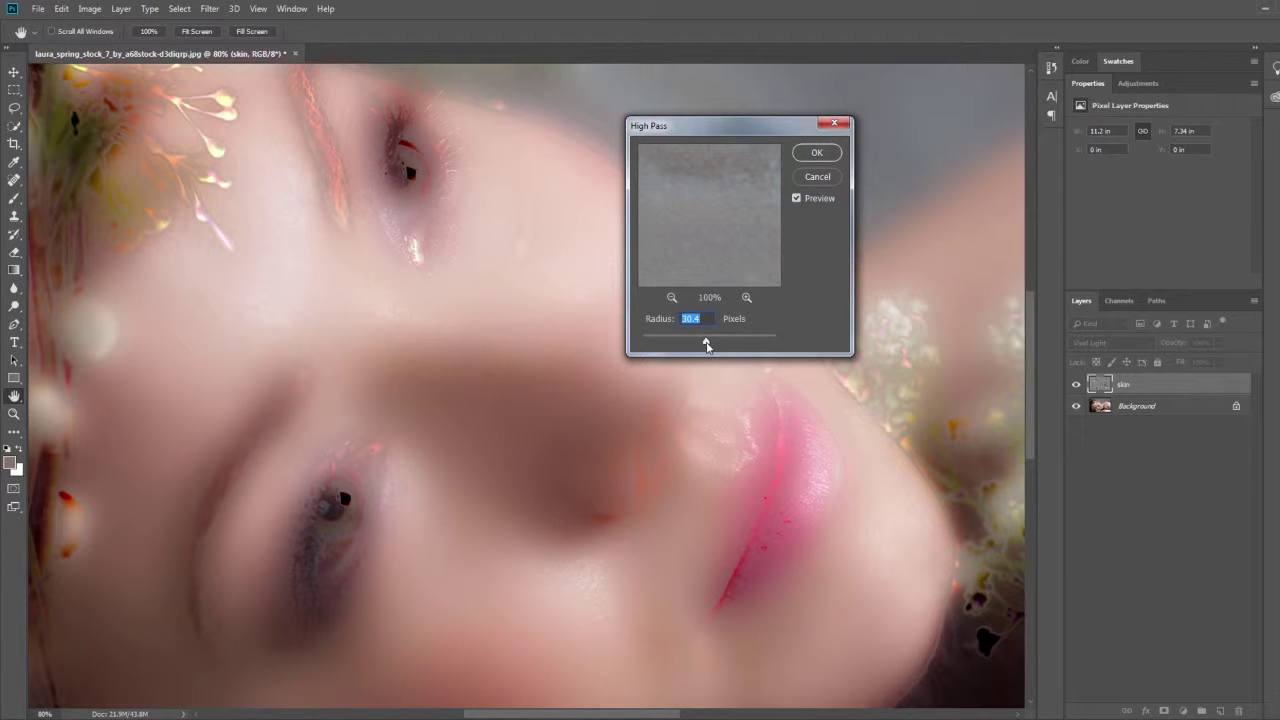
drag(706, 344, 700, 345)
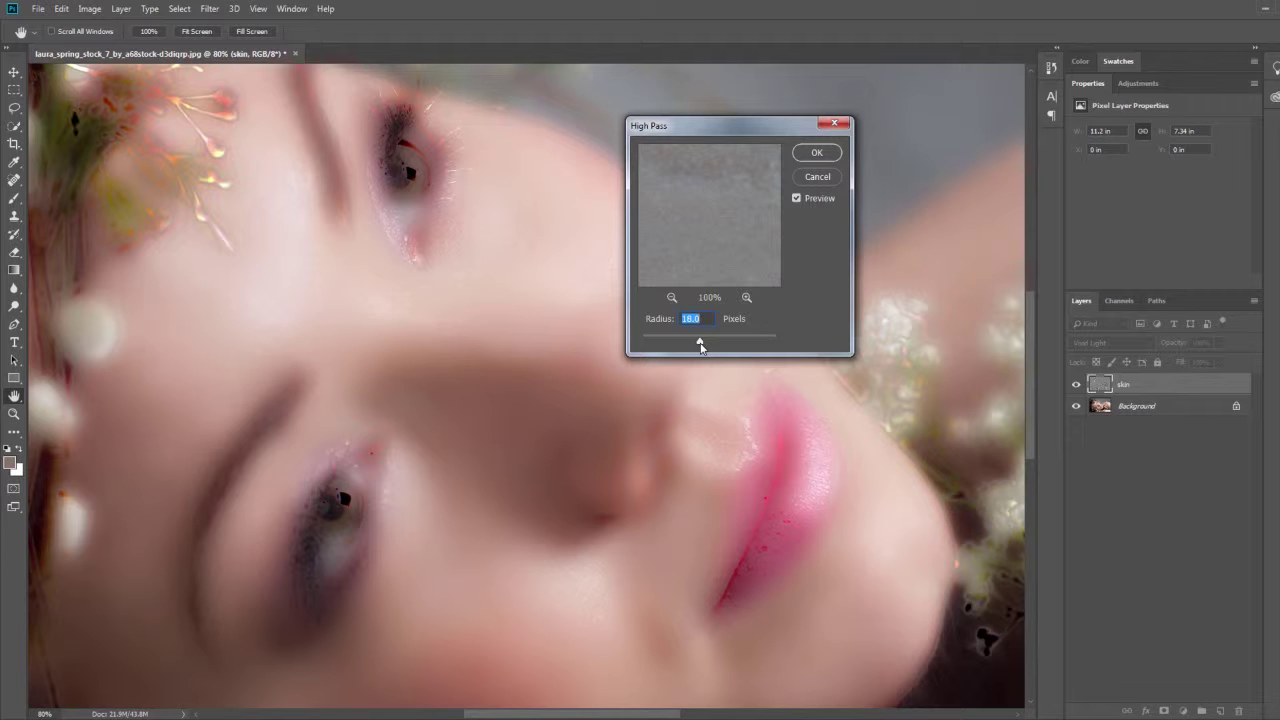
drag(681, 128, 866, 78)
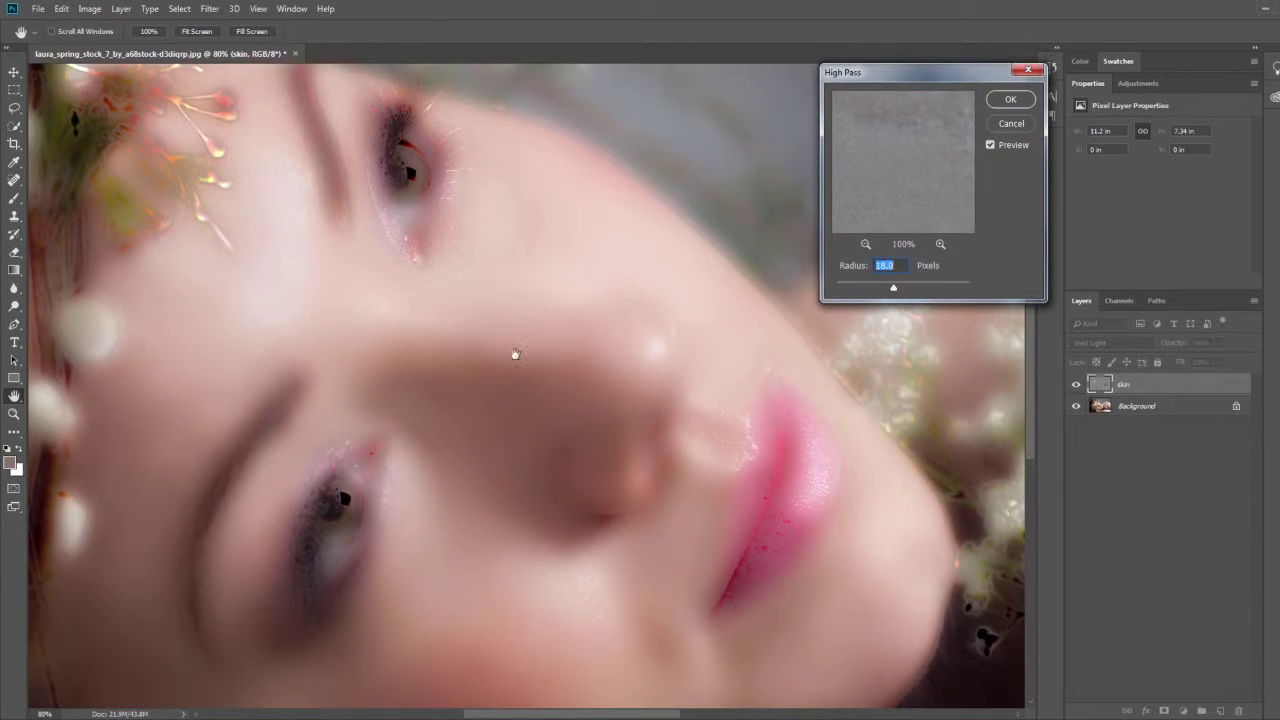
mouse_move(498, 391)
mouse_down()
mouse_move(534, 229)
mouse_move(319, 237)
mouse_move(329, 280)
mouse_move(374, 294)
mouse_up()
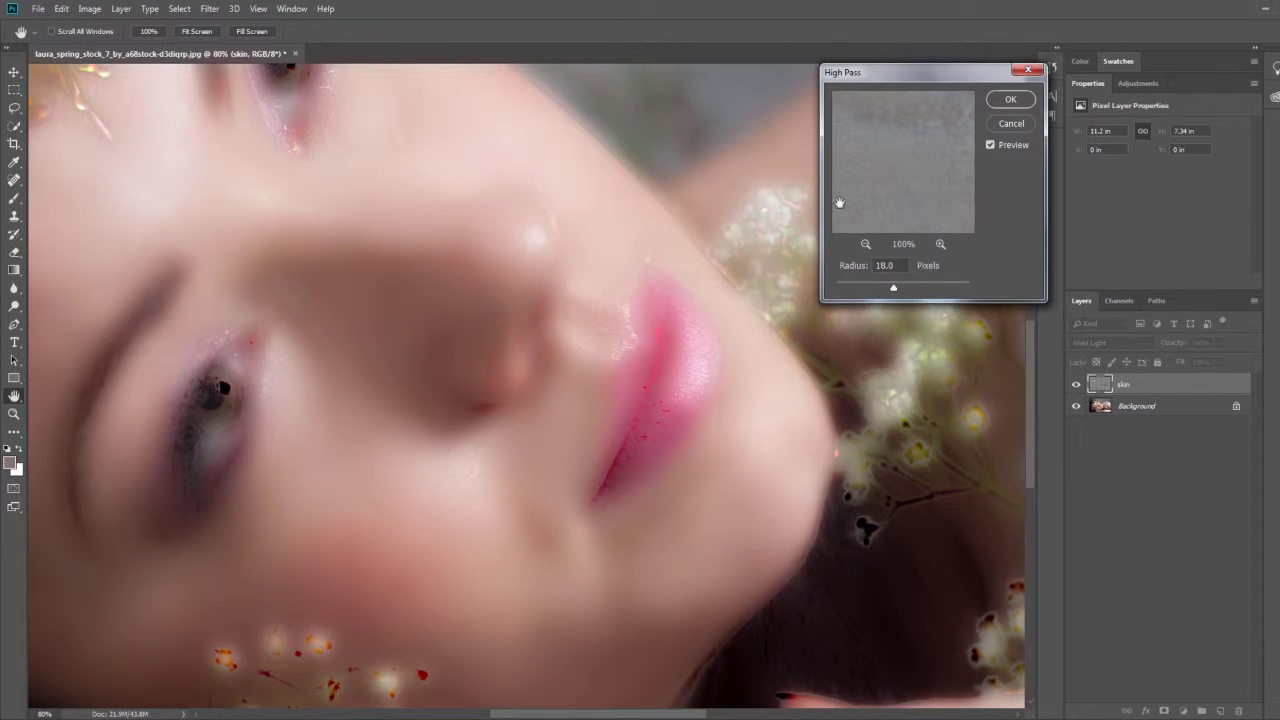
- Check the smoothing preview across the face and apply High Pass at a 31-pixel radius
drag(897, 292, 900, 291)
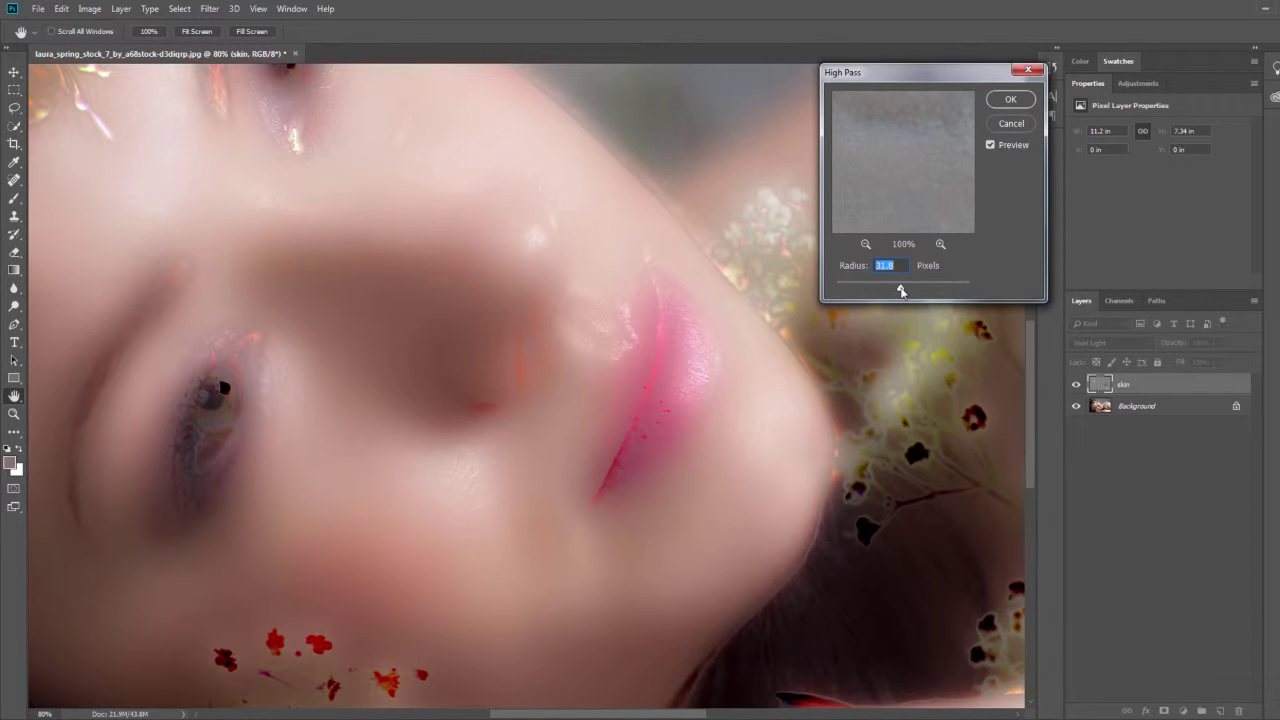
mouse_move(611, 362)
mouse_down()
mouse_move(743, 414)
mouse_move(765, 457)
mouse_up()
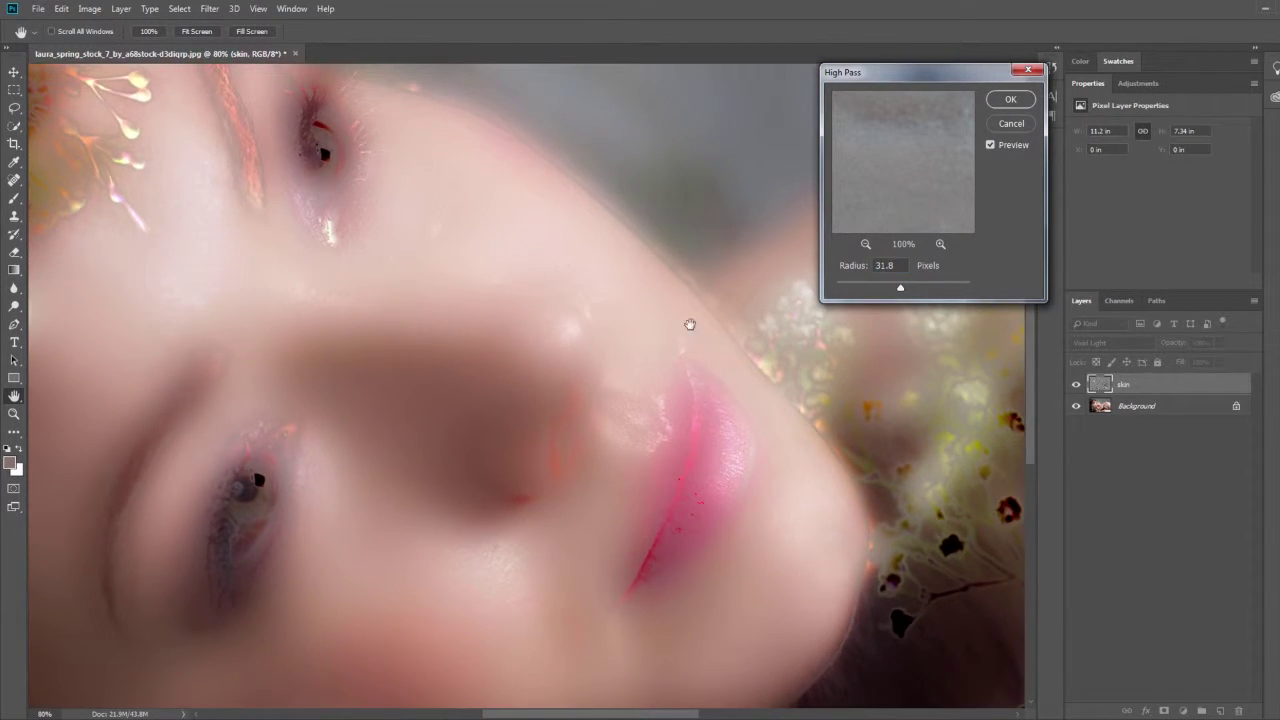
mouse_move(690, 324)
mouse_down()
mouse_move(820, 331)
mouse_move(827, 457)
mouse_move(806, 351)
mouse_move(577, 257)
mouse_move(481, 178)
mouse_up()
mouse_move(768, 446)
mouse_down()
mouse_move(489, 257)
mouse_move(374, 257)
mouse_move(403, 466)
mouse_move(444, 323)
mouse_move(626, 477)
mouse_move(646, 511)
mouse_up()
mouse_move(408, 399)
mouse_down()
mouse_move(560, 371)
mouse_move(563, 274)
mouse_move(534, 300)
mouse_move(473, 317)
mouse_move(426, 277)
mouse_move(420, 180)
mouse_move(410, 243)
mouse_up()
drag(918, 72, 850, 75)
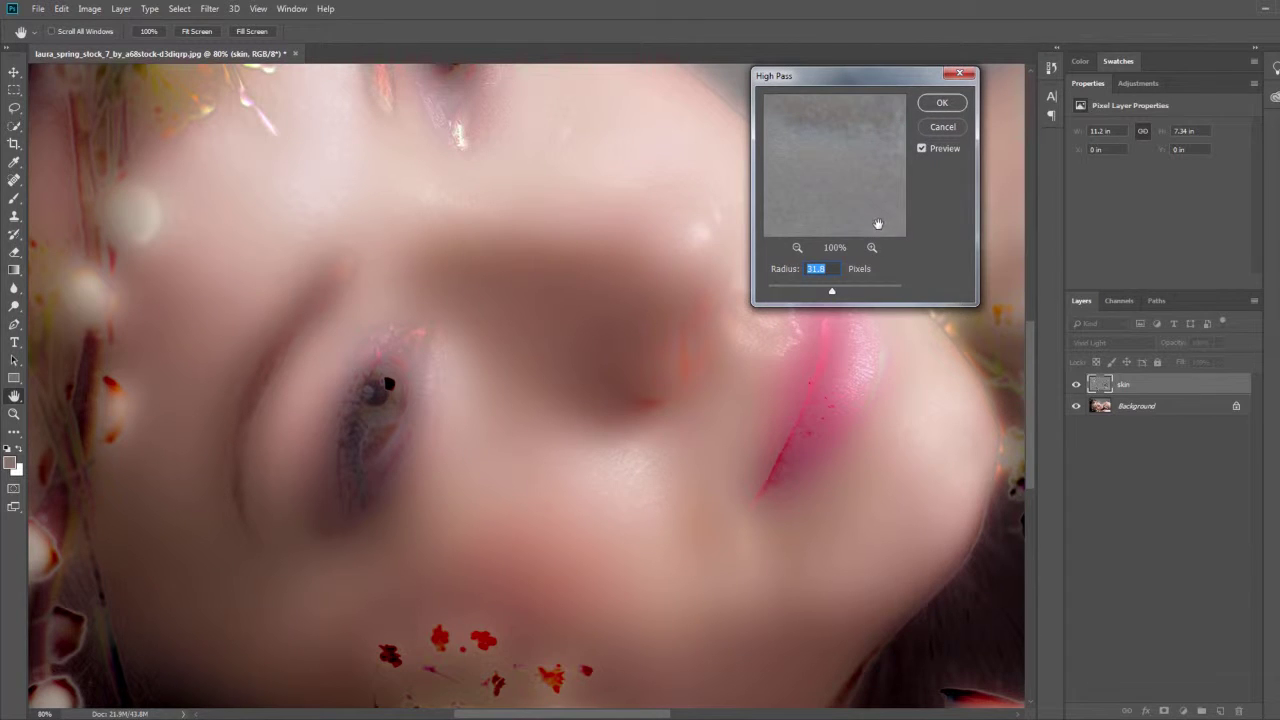
text(31)
click(941, 104)
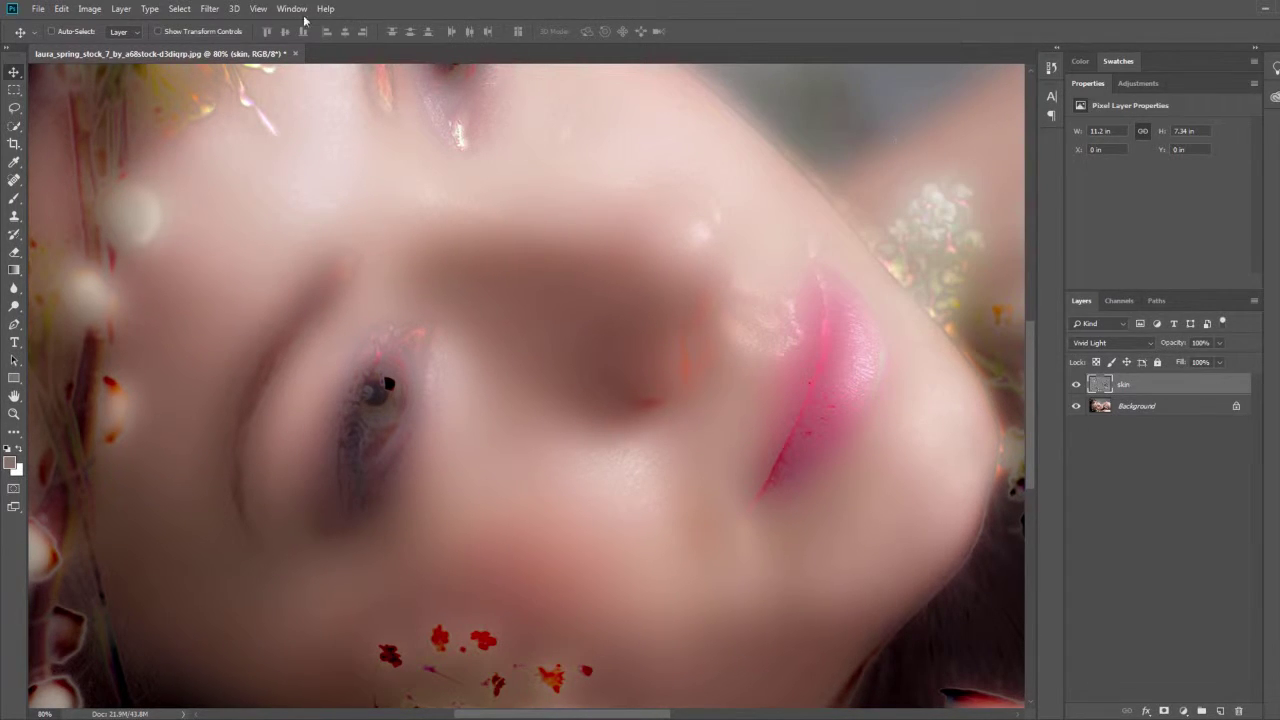
- Open Gaussian Blur on the skin layer and test radii around 6 pixels in the preview
click(209, 9)
mouse_move(217, 165)
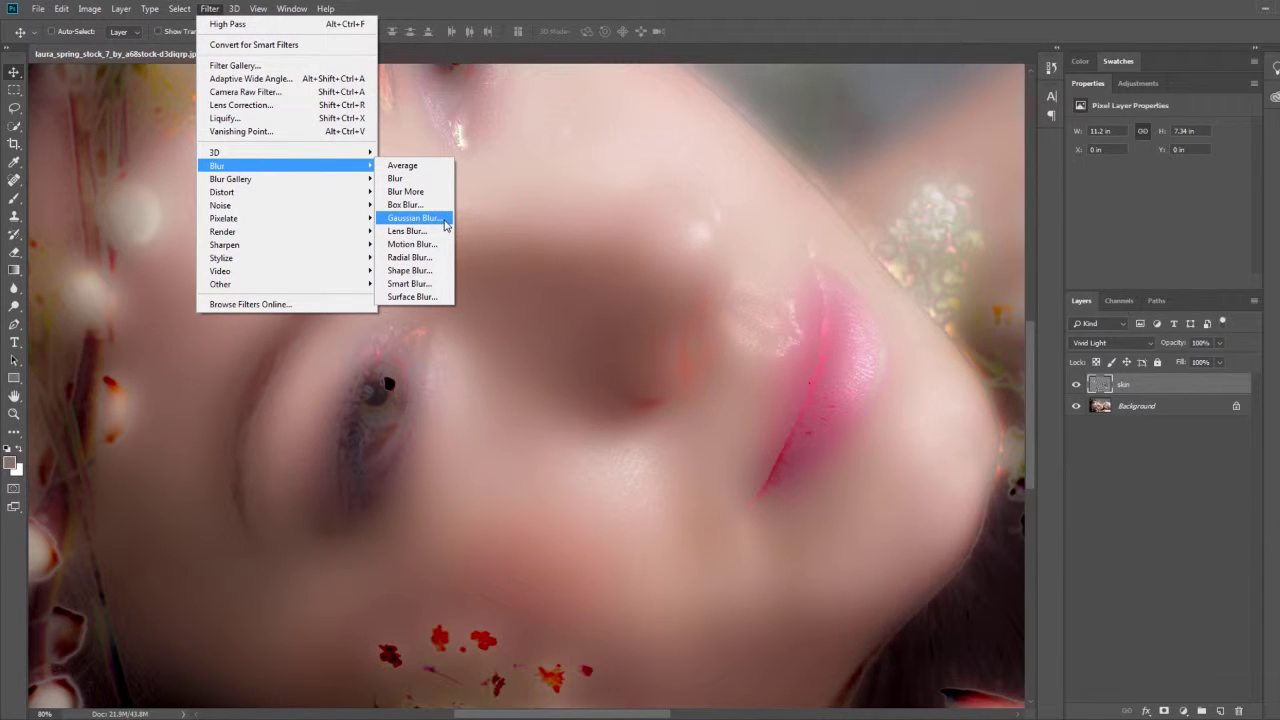
click(415, 218)
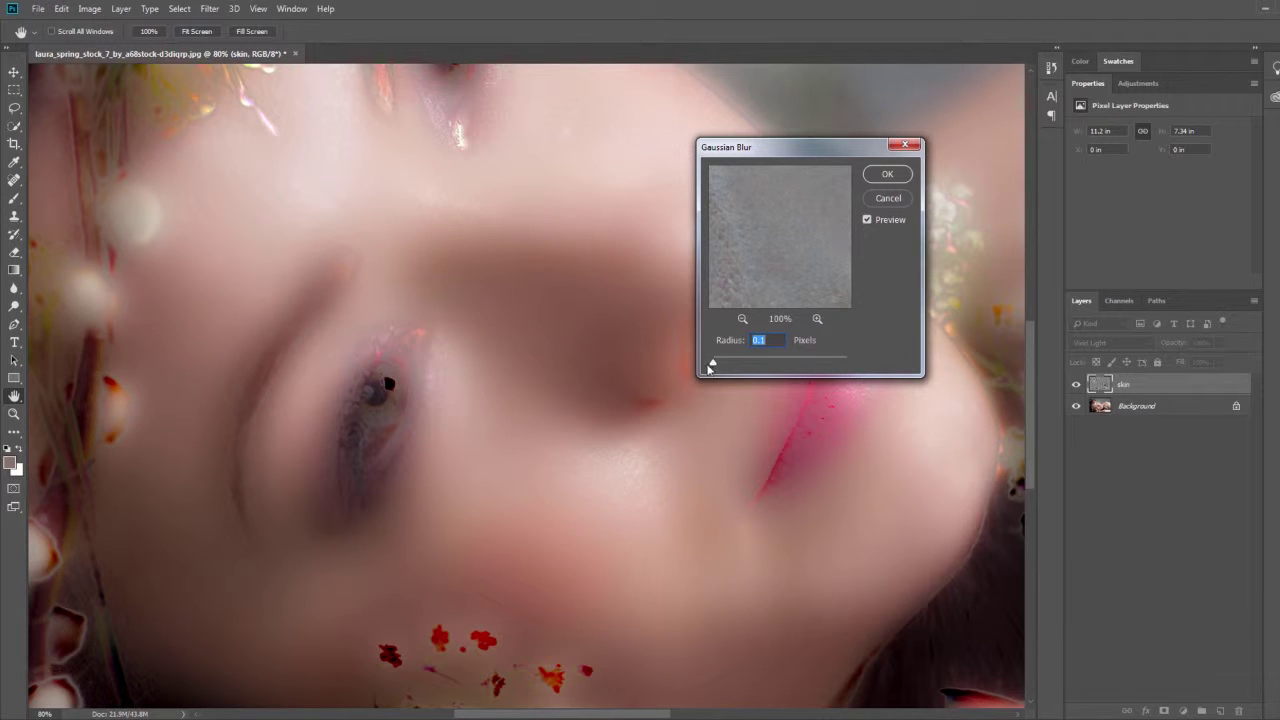
drag(727, 367, 757, 363)
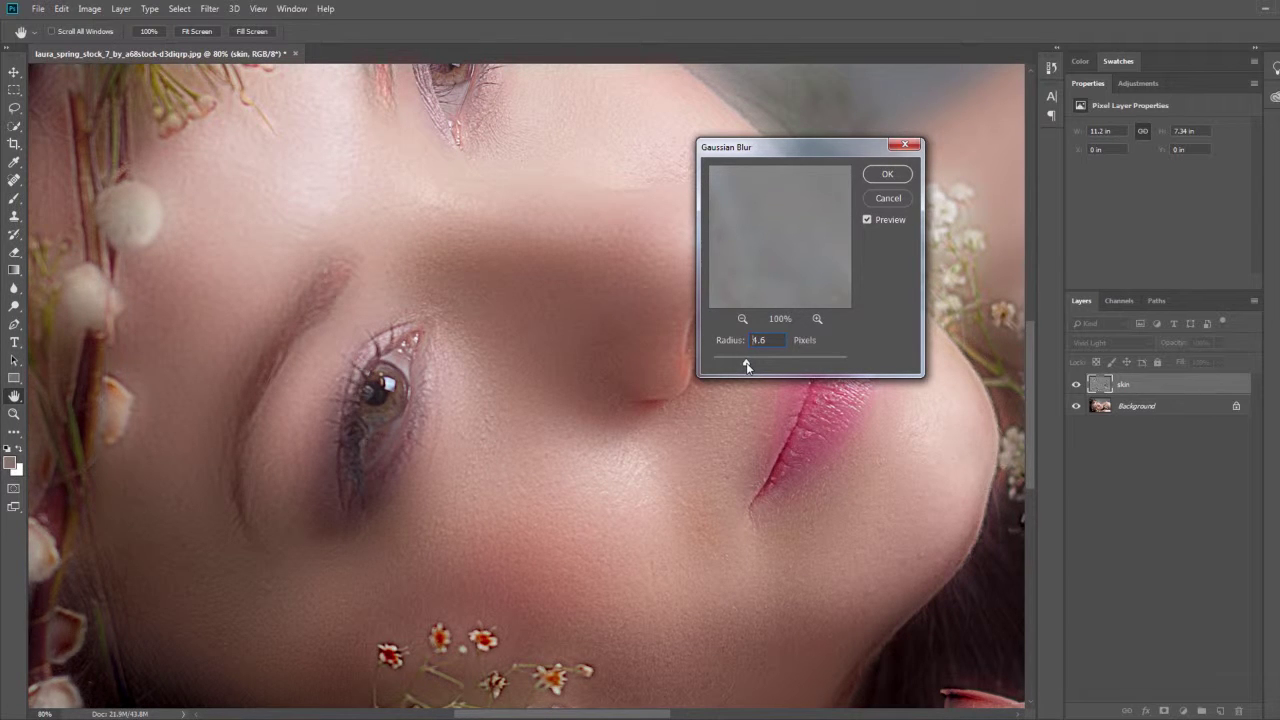
drag(825, 156, 1027, 146)
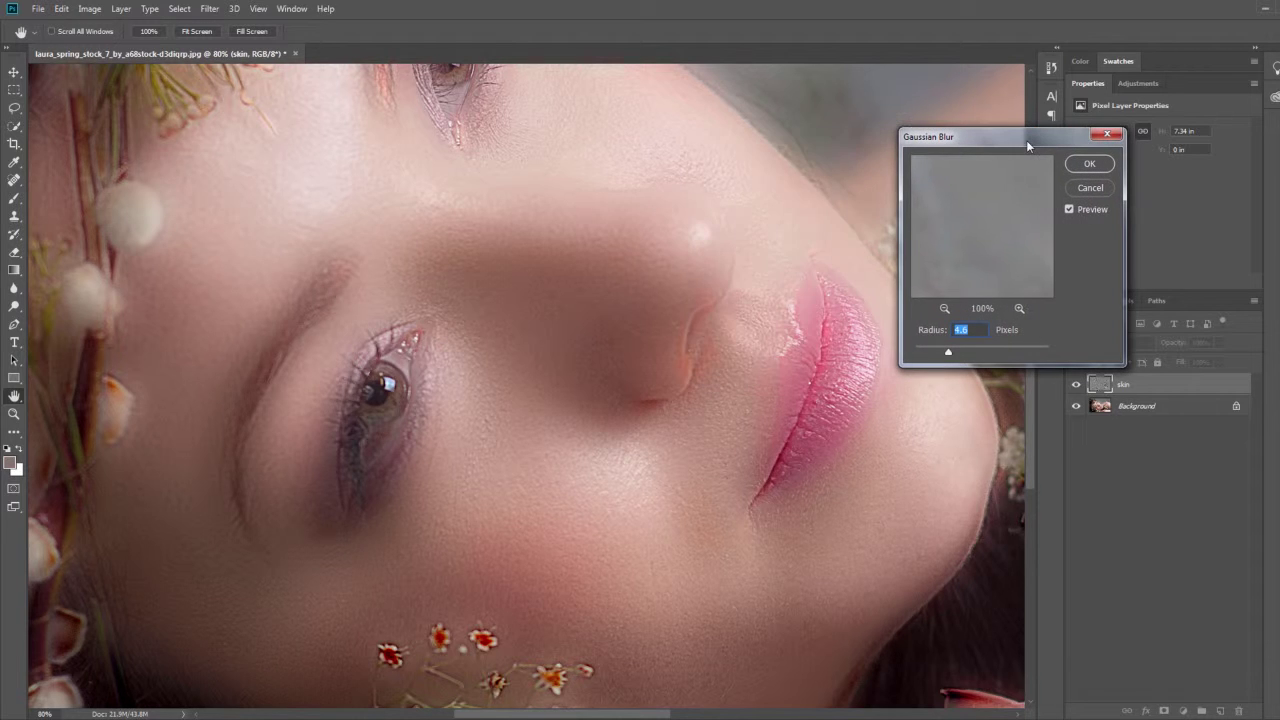
mouse_move(762, 216)
mouse_down()
mouse_move(623, 266)
mouse_move(731, 291)
mouse_move(623, 397)
mouse_move(678, 387)
mouse_up()
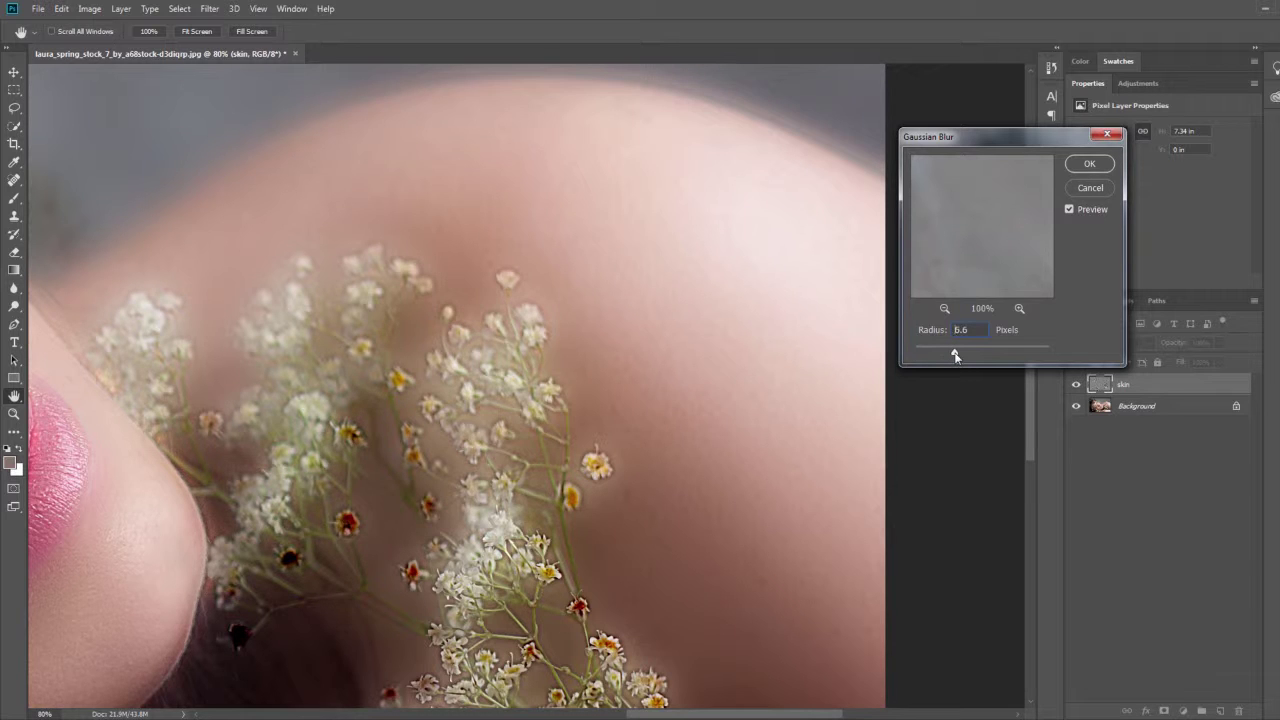
drag(955, 355, 956, 355)
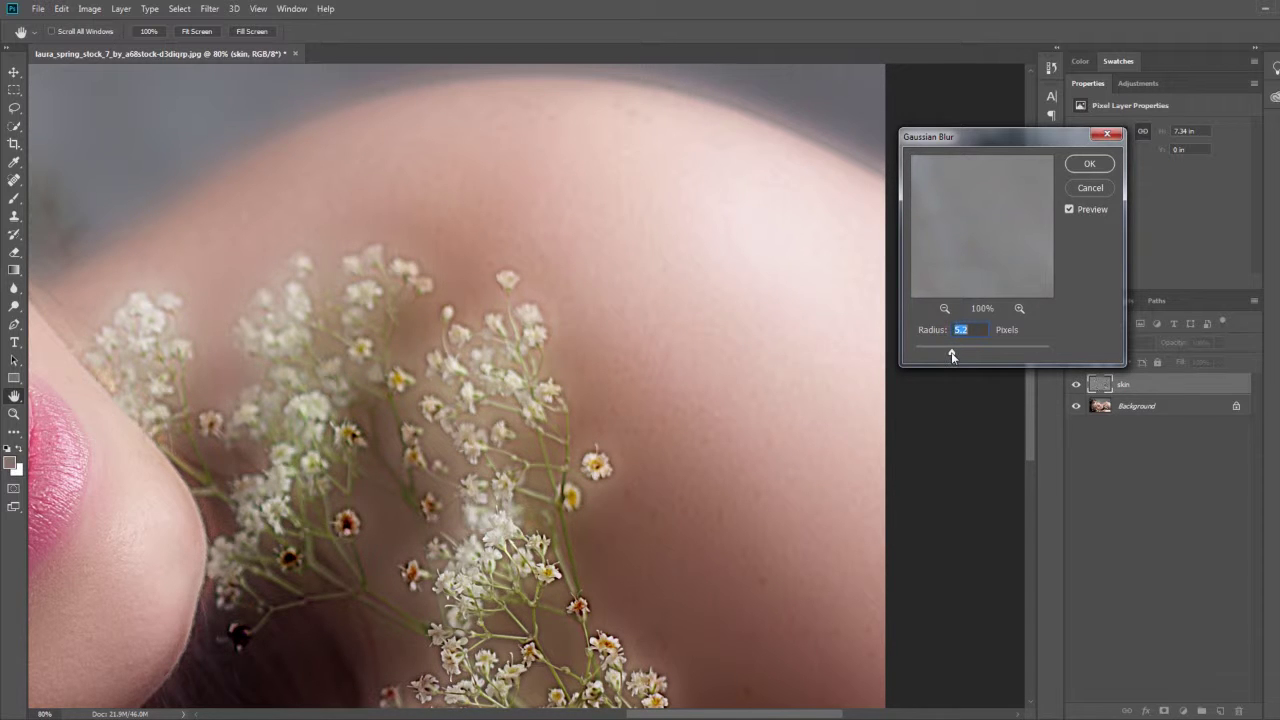
drag(589, 461, 808, 391)
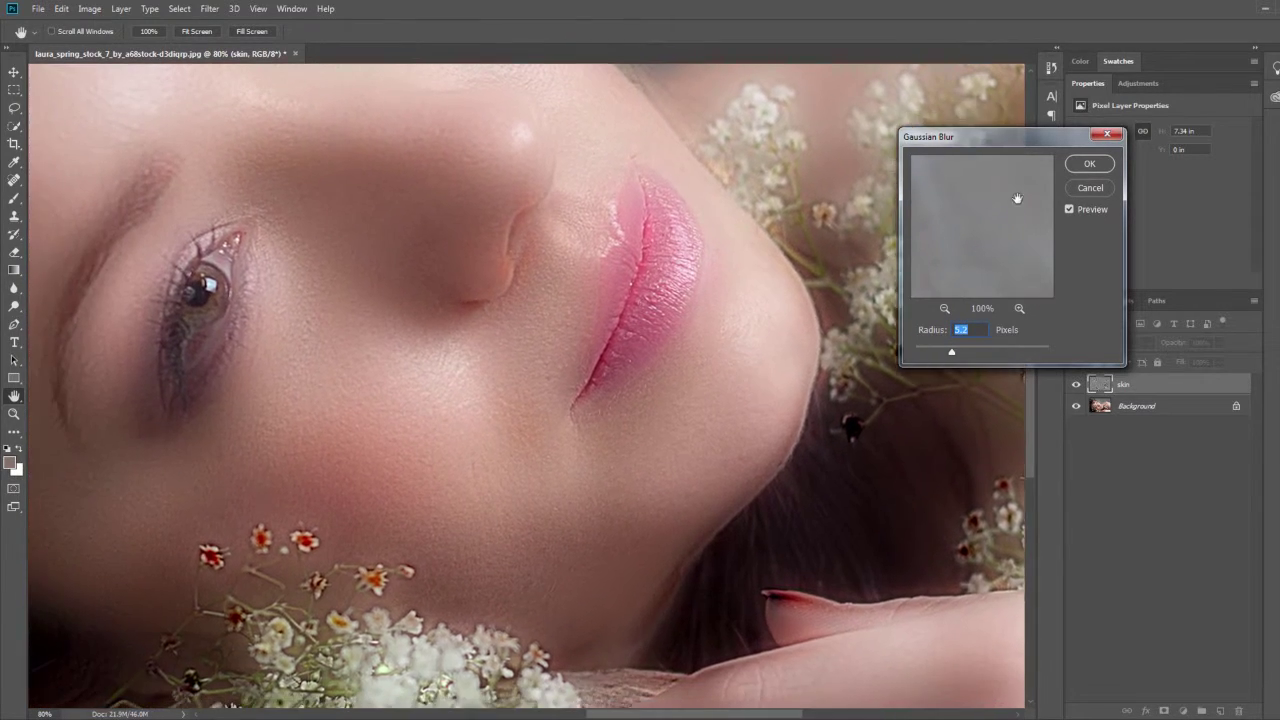
drag(1000, 136, 929, 133)
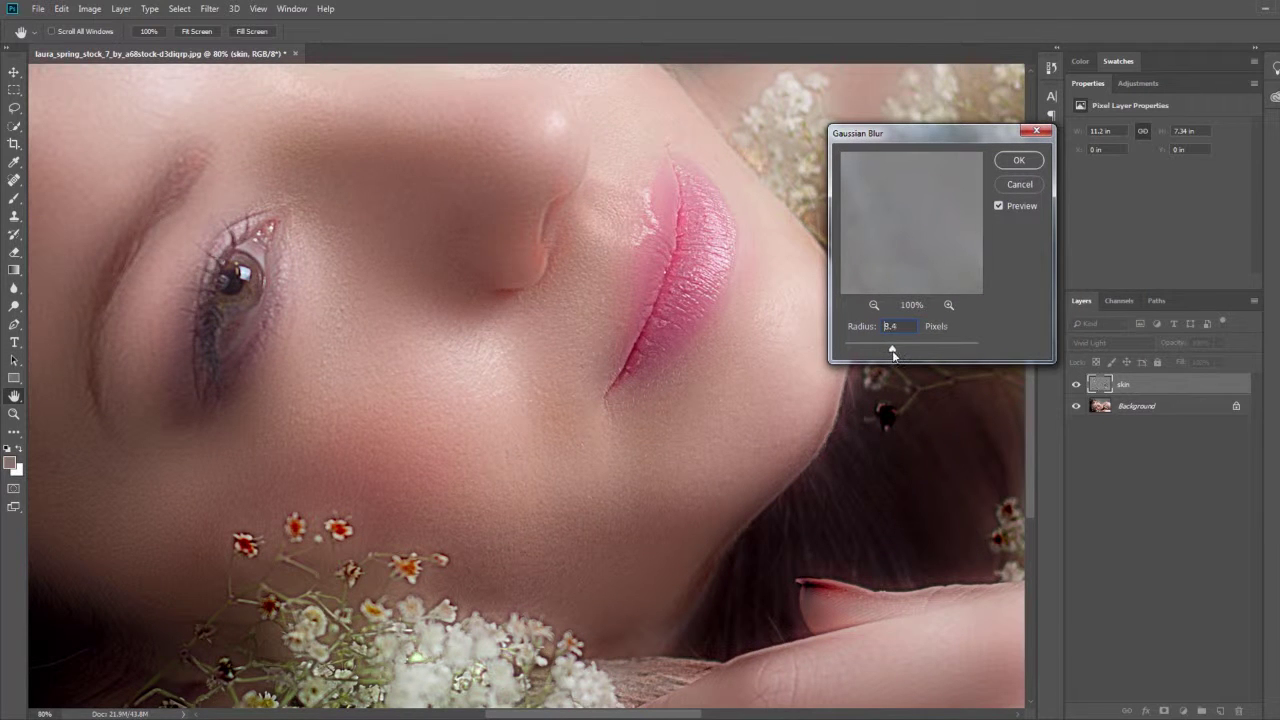
- Check the preview over the eyes, lips and flowers, then apply the 6.2-pixel blur
drag(893, 352, 891, 352)
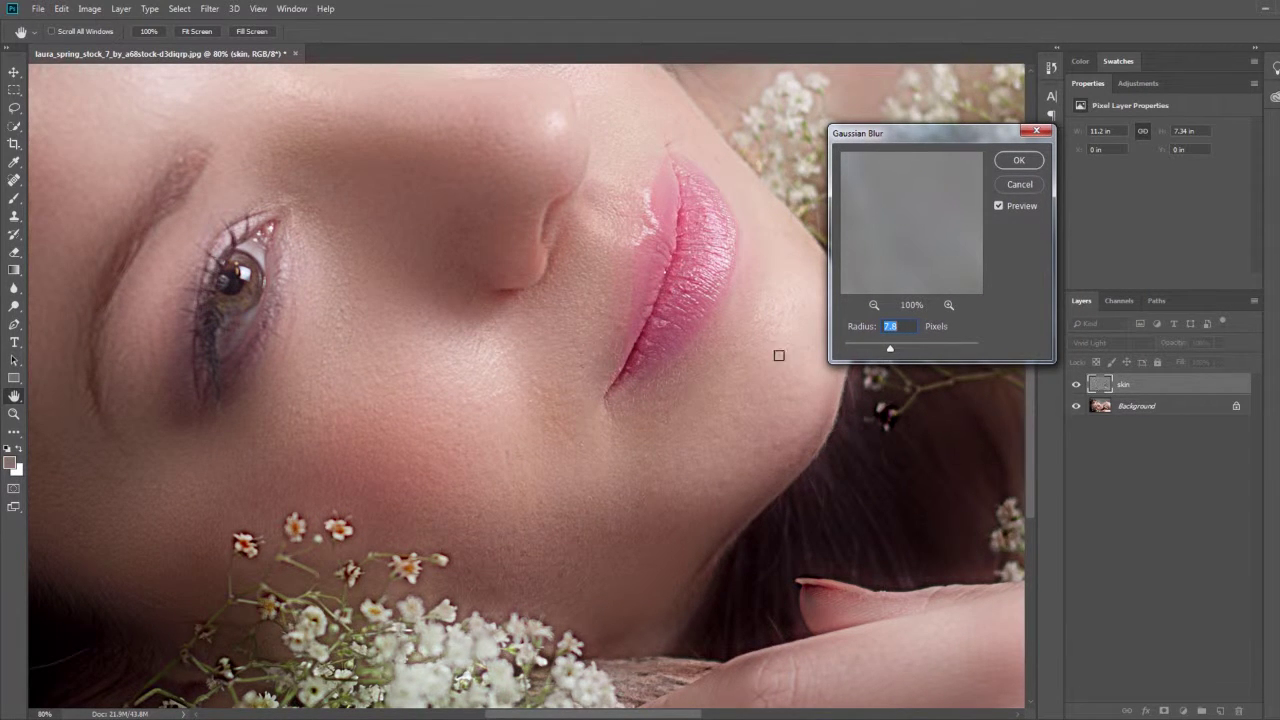
drag(779, 355, 860, 373)
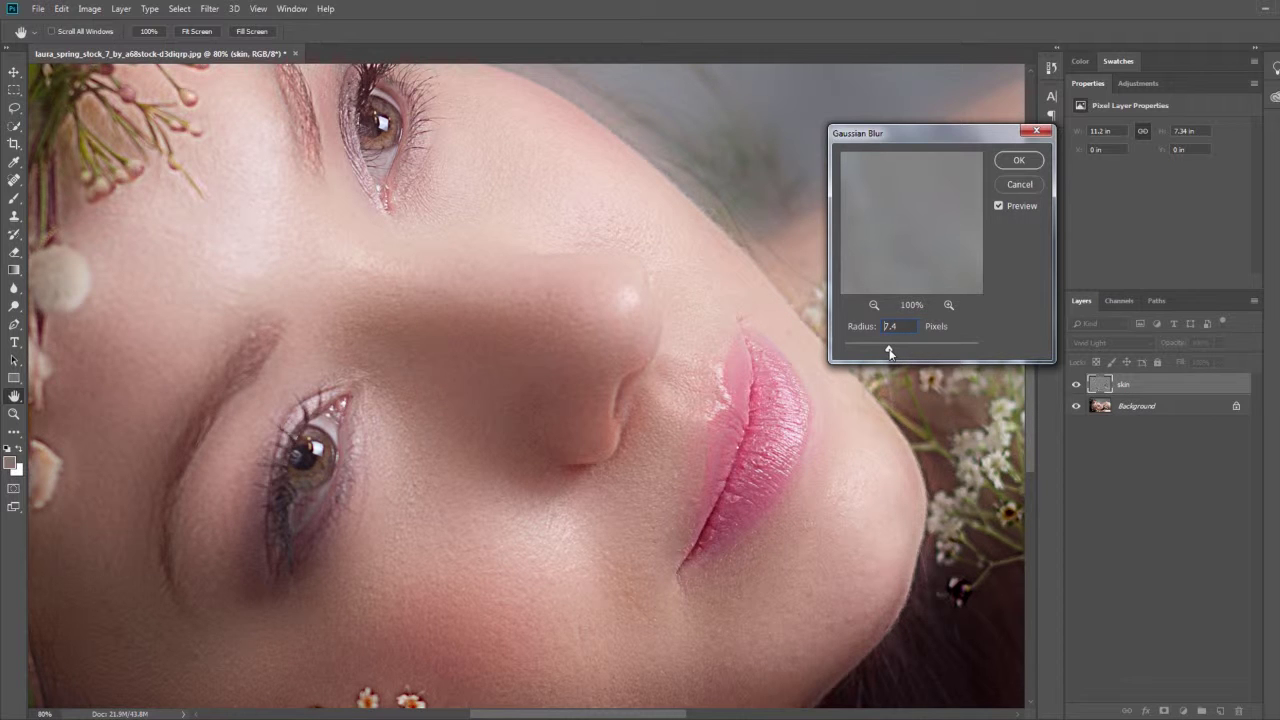
drag(766, 425, 711, 320)
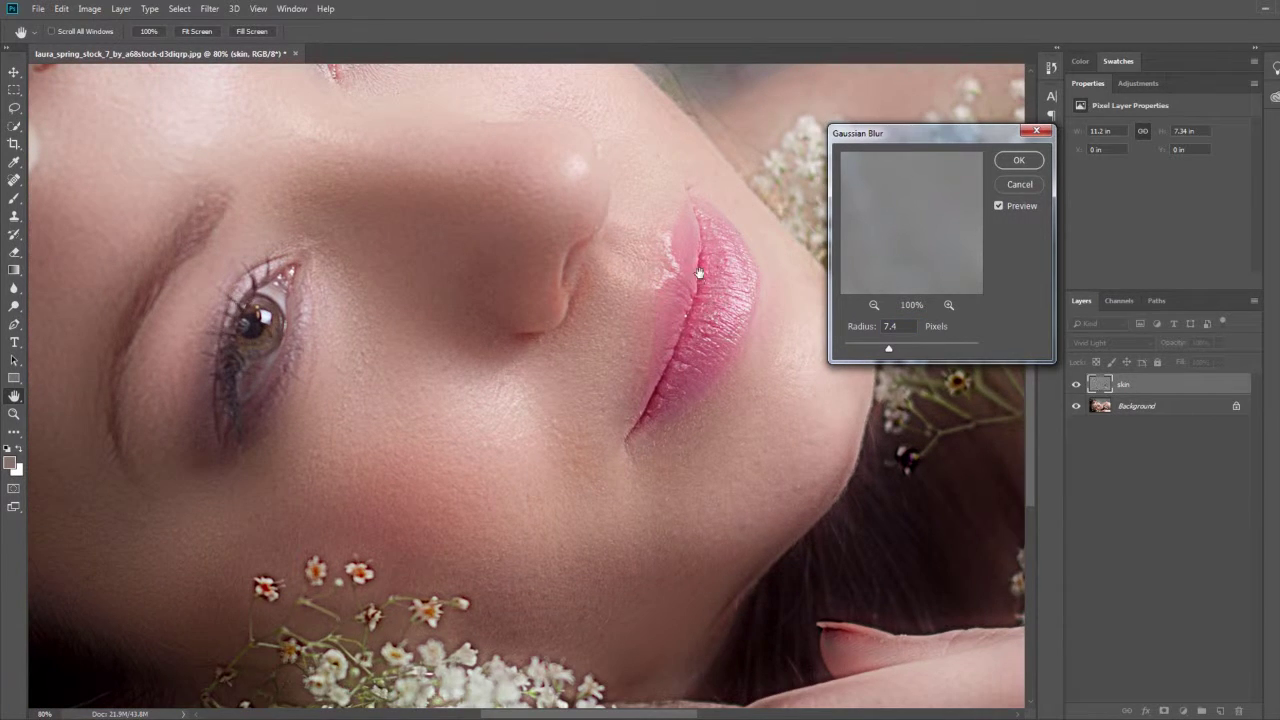
drag(699, 272, 704, 369)
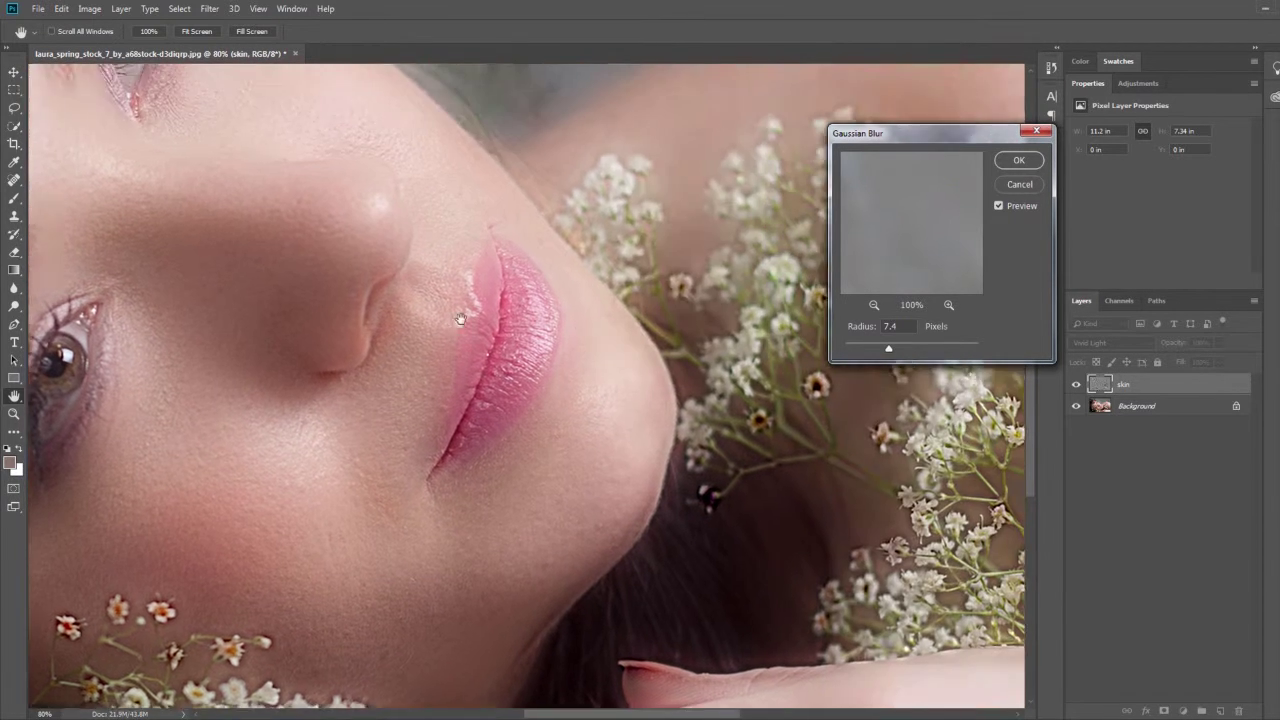
mouse_move(704, 350)
mouse_down()
mouse_move(659, 305)
mouse_move(619, 340)
mouse_up()
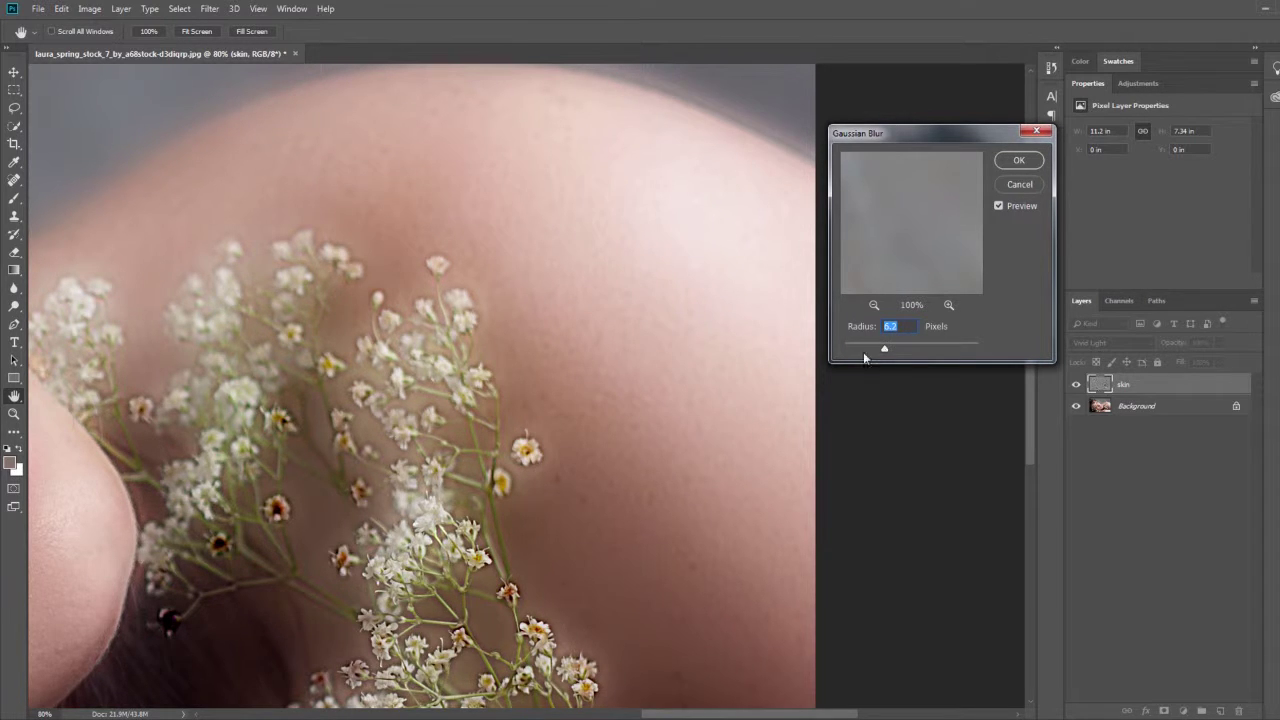
drag(180, 420, 594, 436)
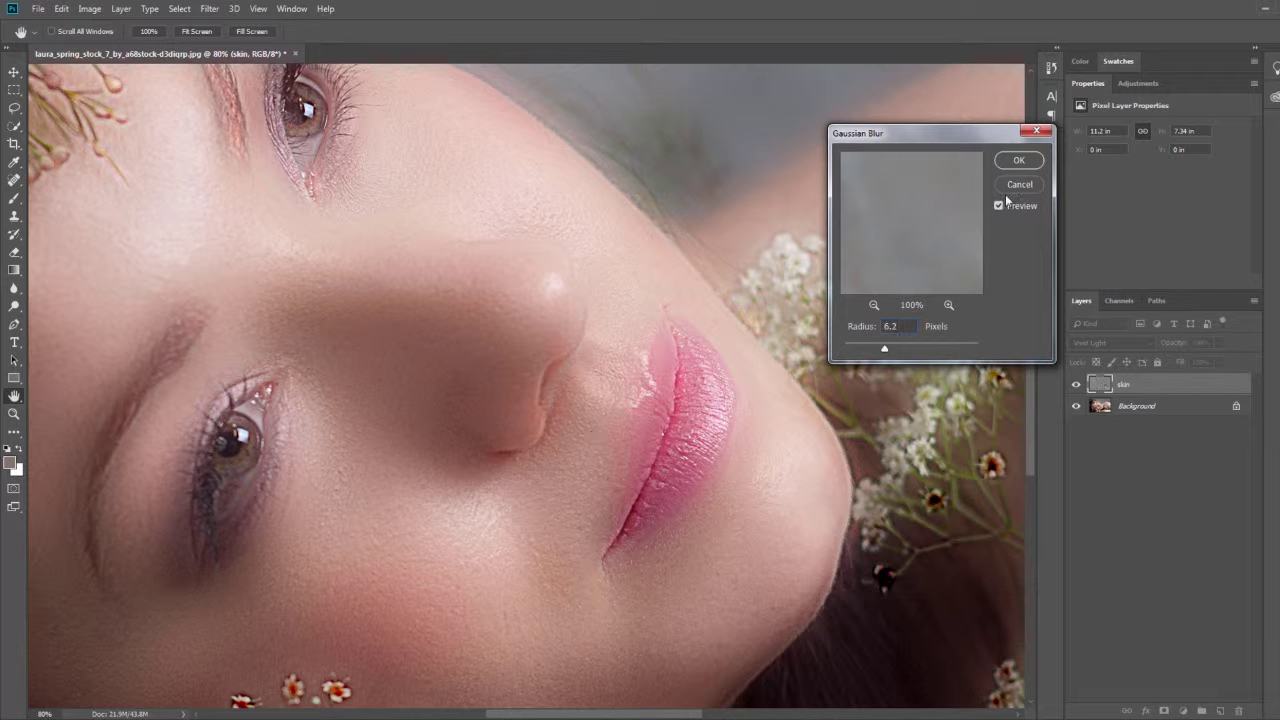
click(1018, 162)
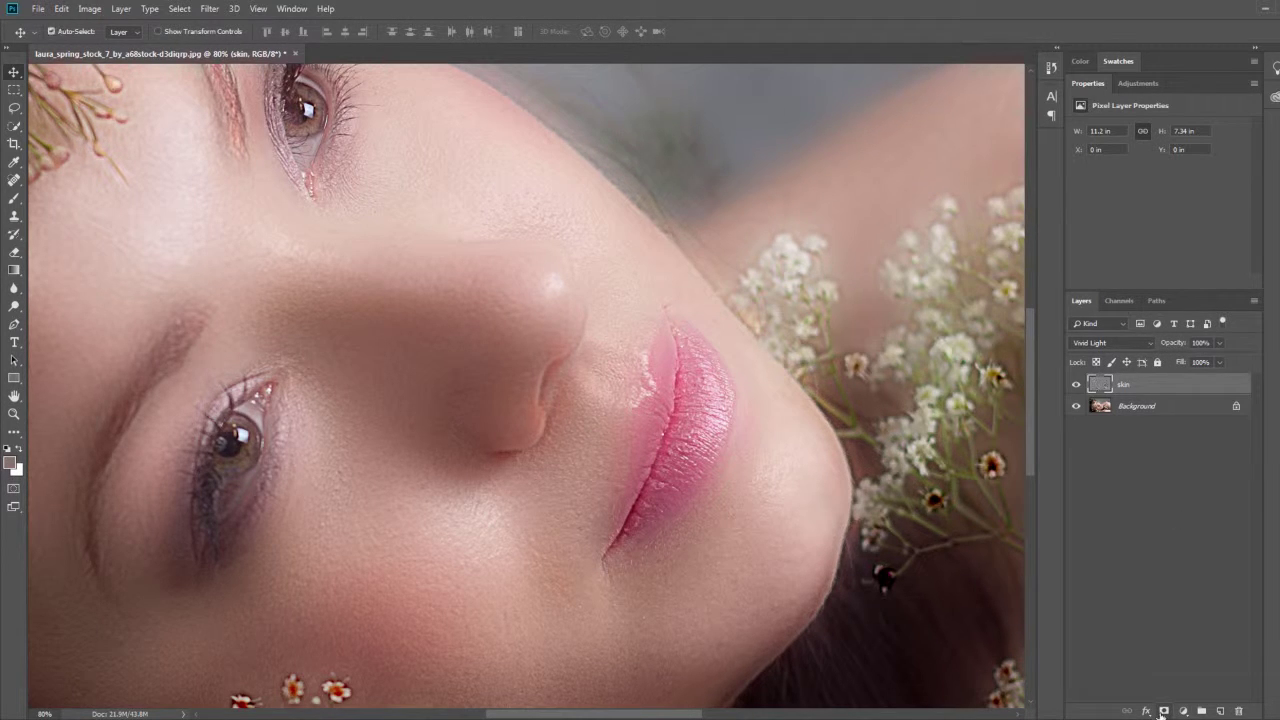
- Add a layer mask to the skin layer and invert it to black, hiding the smoothing
click(1163, 712)
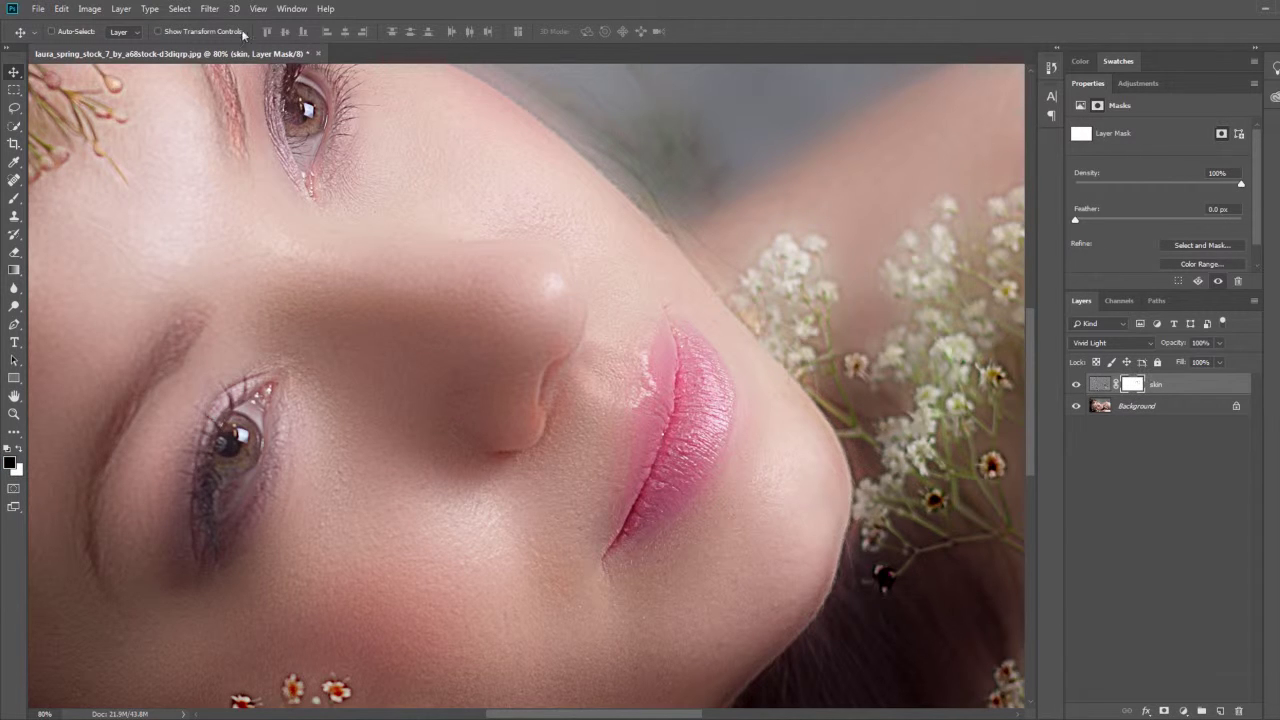
click(89, 8)
mouse_move(111, 45)
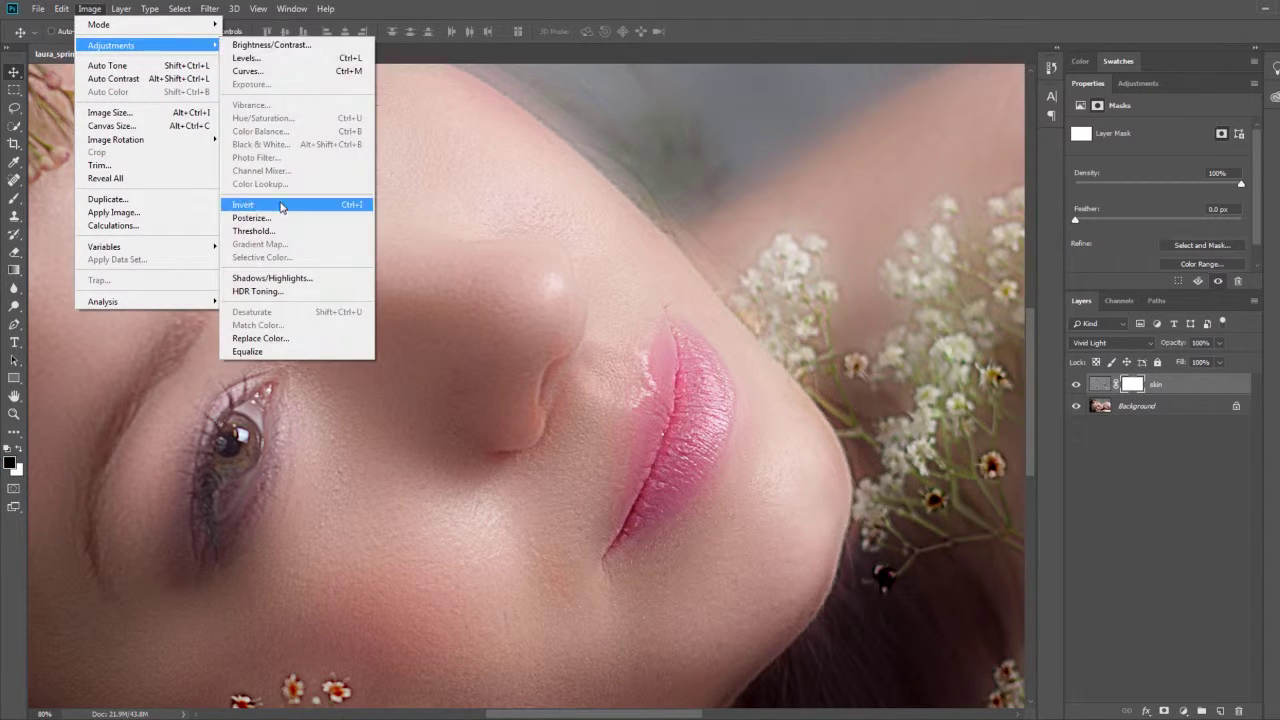
click(279, 208)
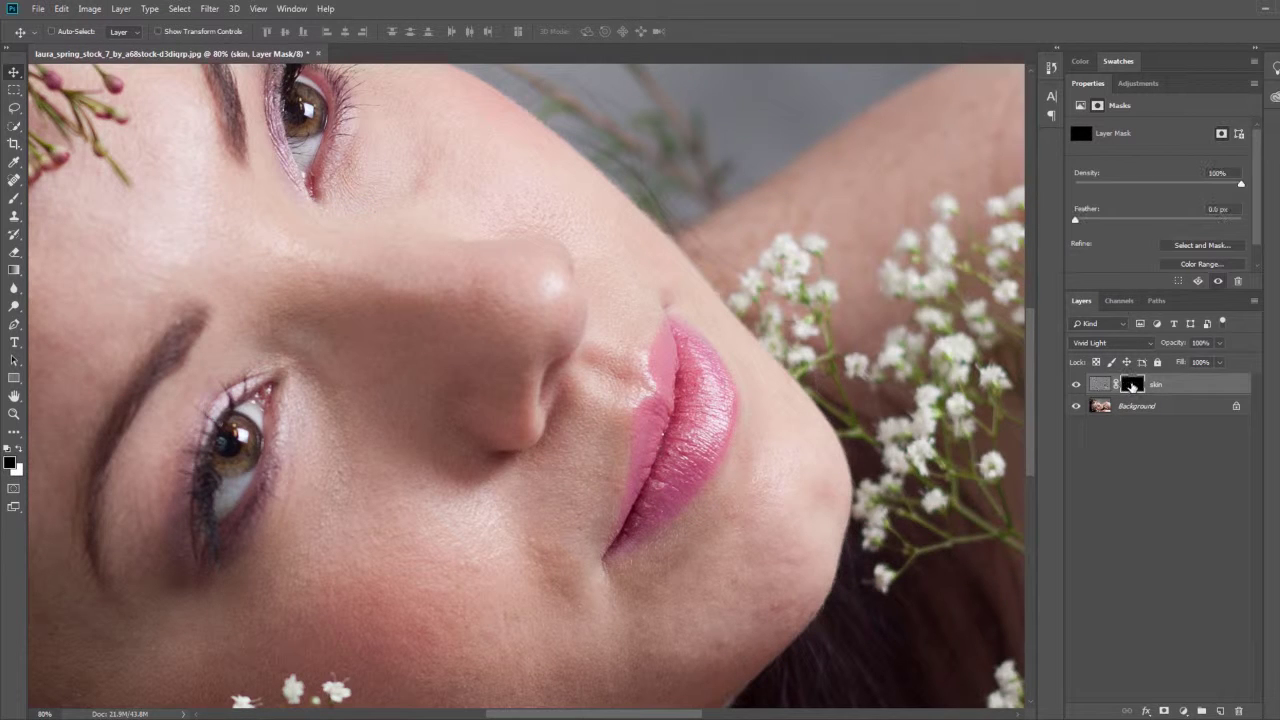
- Set up the Brush tool with a soft round 0%-hardness brush of about 91 px
click(14, 198)
click(82, 198)
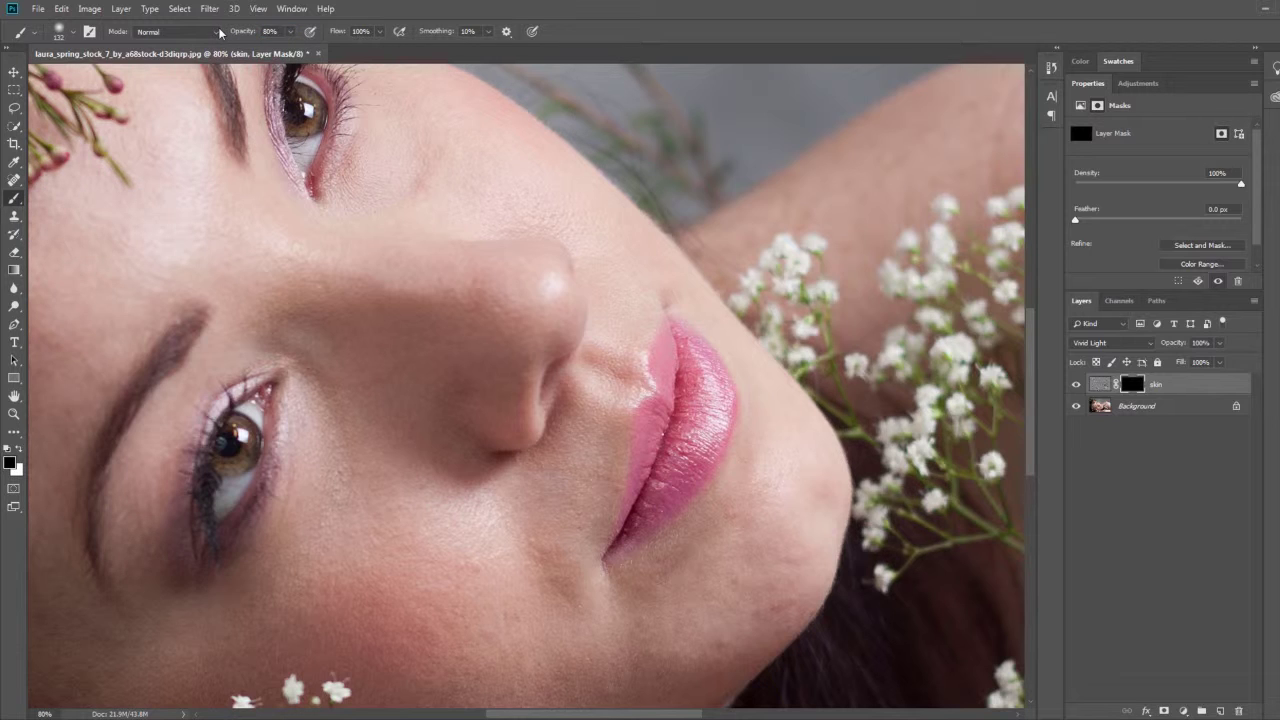
click(90, 35)
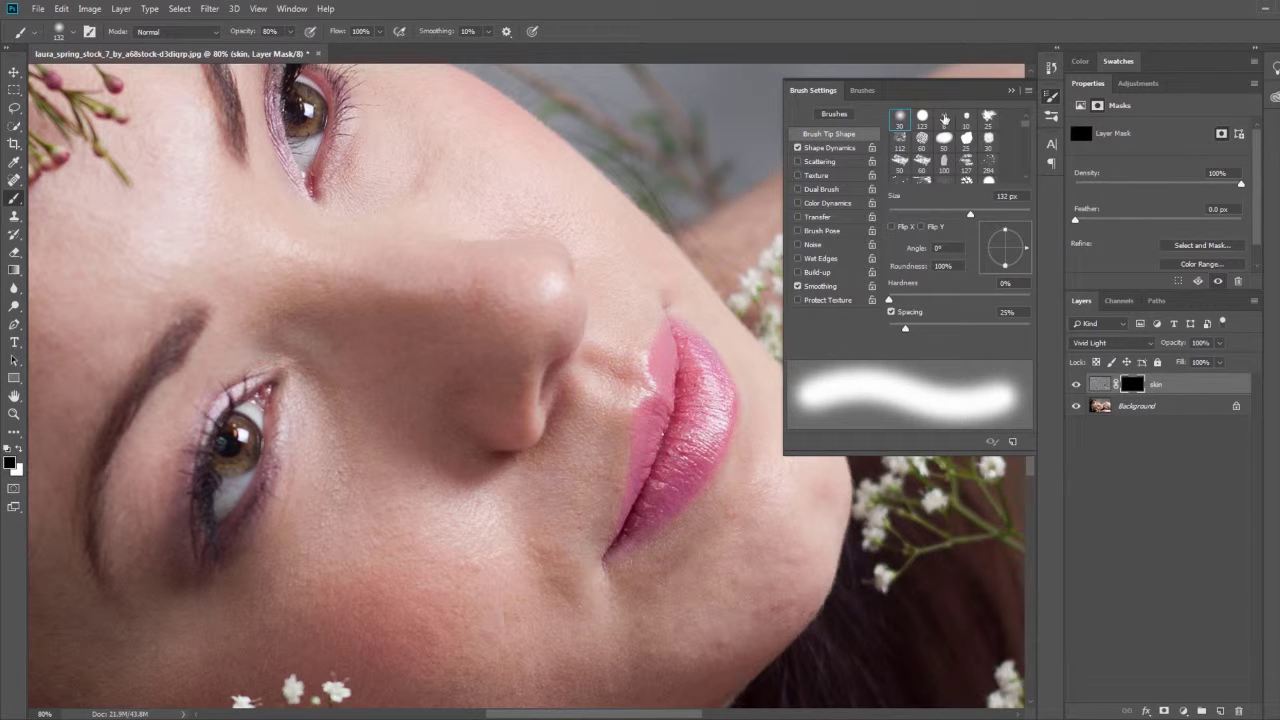
click(862, 90)
click(813, 90)
click(1050, 118)
click(1050, 120)
click(1050, 122)
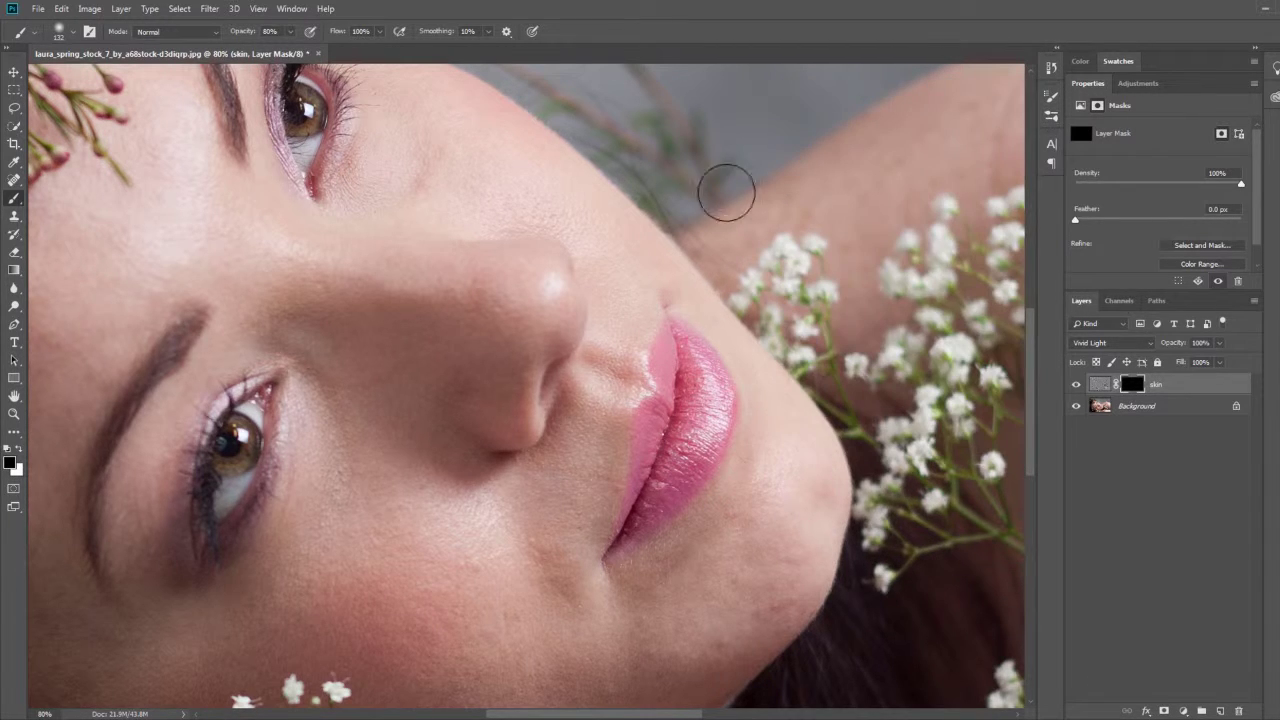
right_click(393, 206)
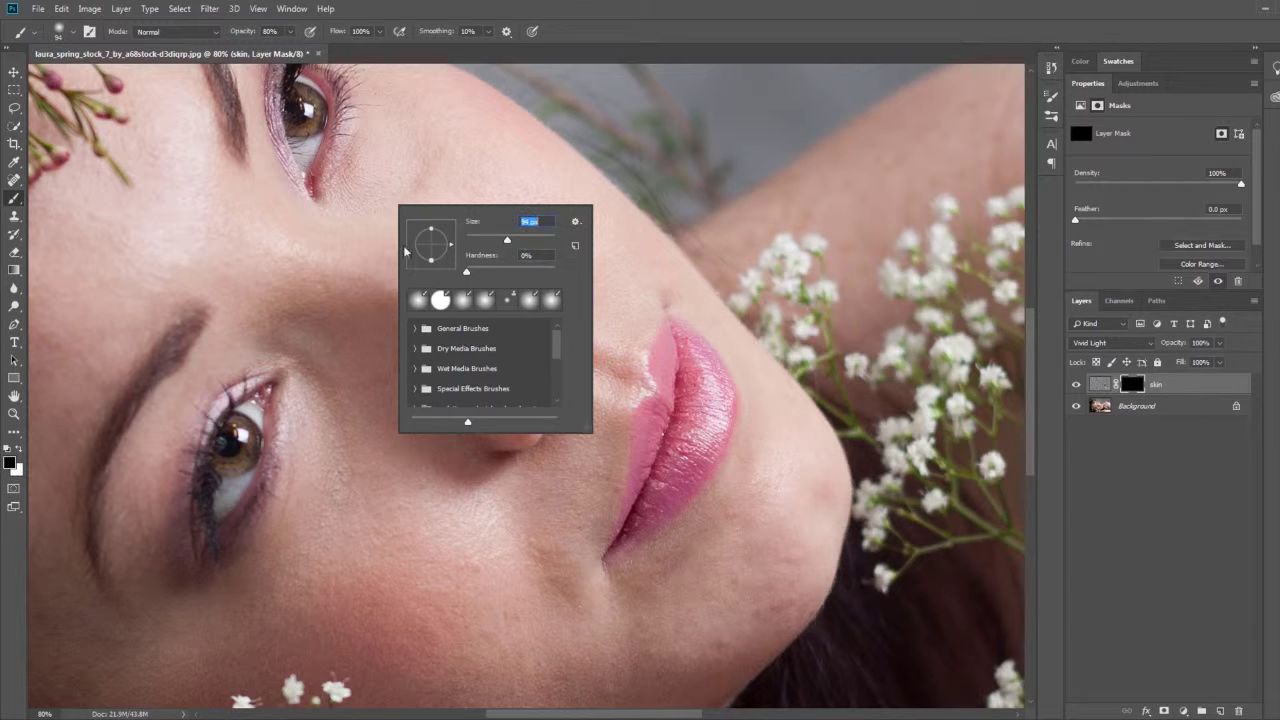
drag(511, 238, 508, 239)
- Paint white on the mask over the forehead and temple with a 109 px brush
click(1130, 385)
click(18, 450)
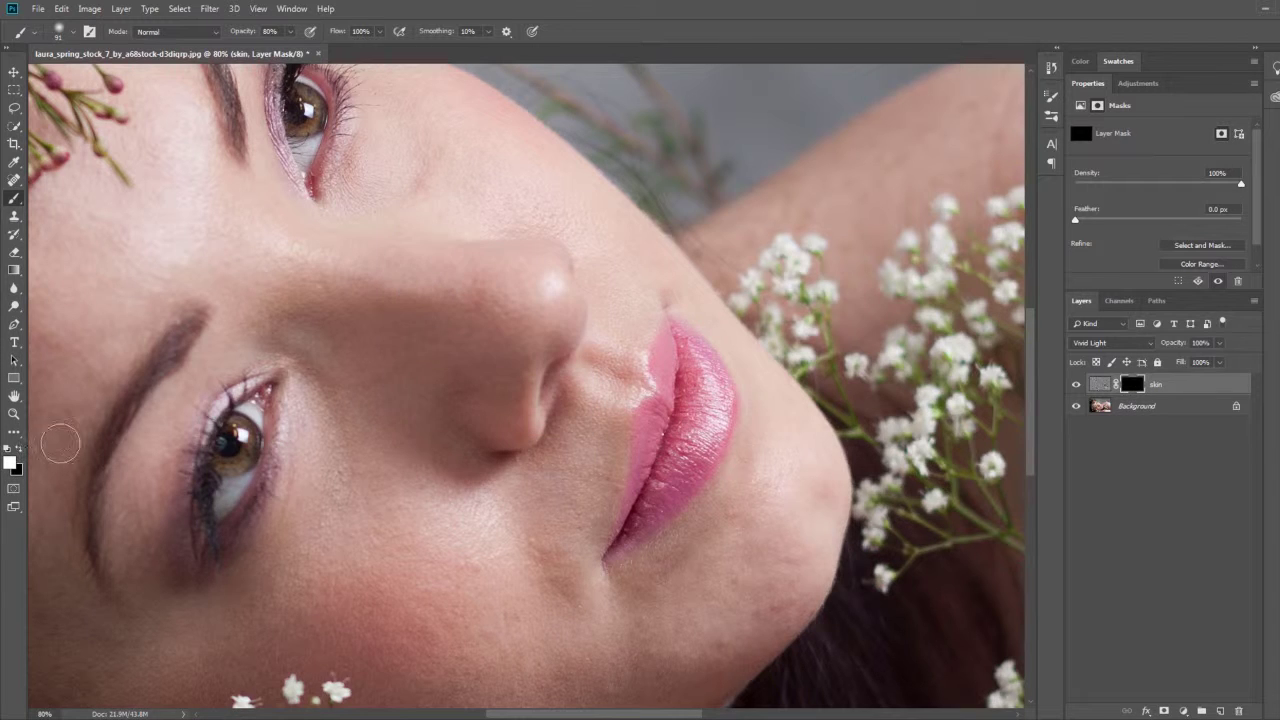
drag(428, 283, 446, 283)
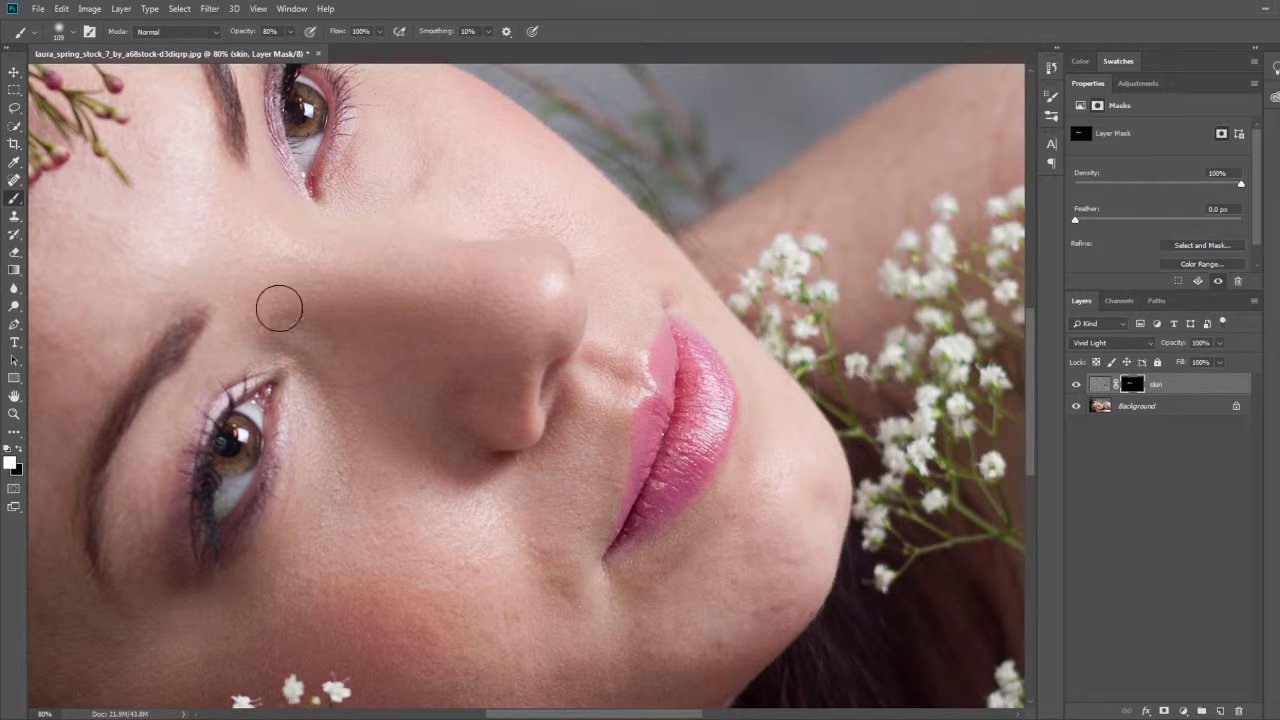
mouse_move(360, 209)
mouse_down()
mouse_move(446, 237)
mouse_move(336, 313)
mouse_move(471, 337)
mouse_move(263, 317)
mouse_move(460, 415)
mouse_up()
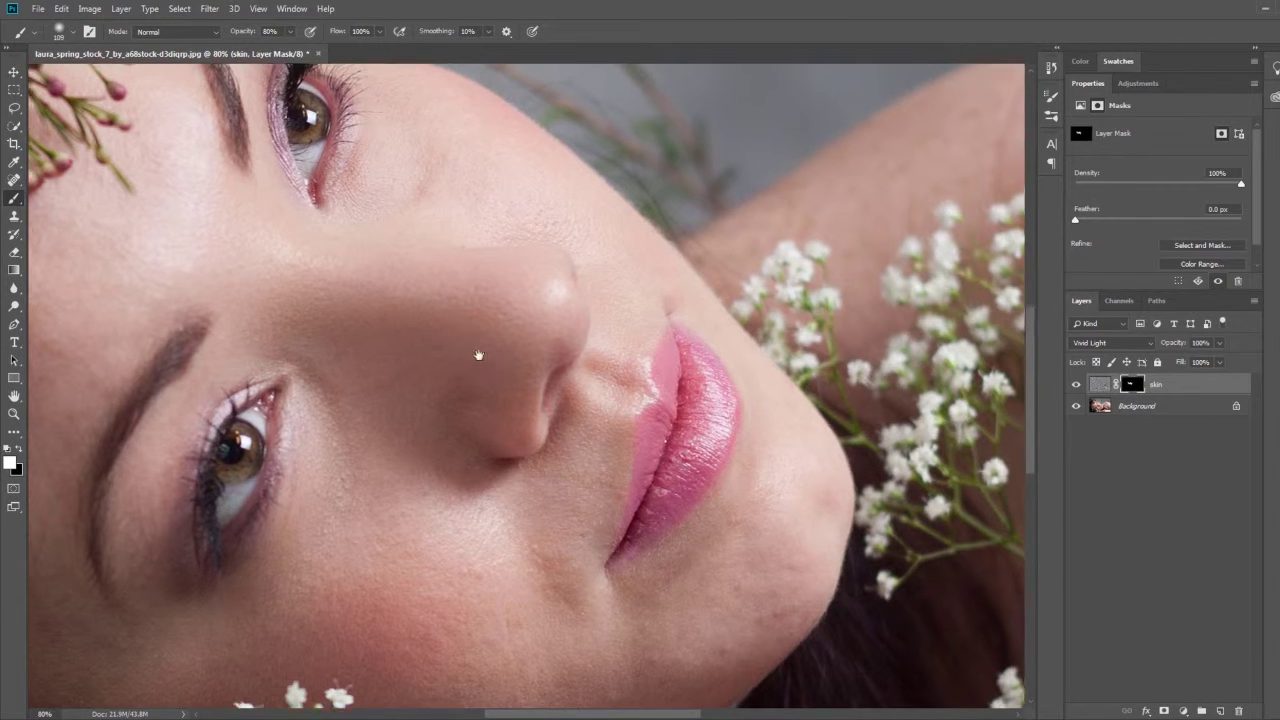
drag(480, 357, 680, 383)
mouse_move(300, 305)
mouse_down()
mouse_move(309, 277)
mouse_move(260, 291)
mouse_move(280, 357)
mouse_move(306, 386)
mouse_move(440, 326)
mouse_move(413, 232)
mouse_move(444, 341)
mouse_up()
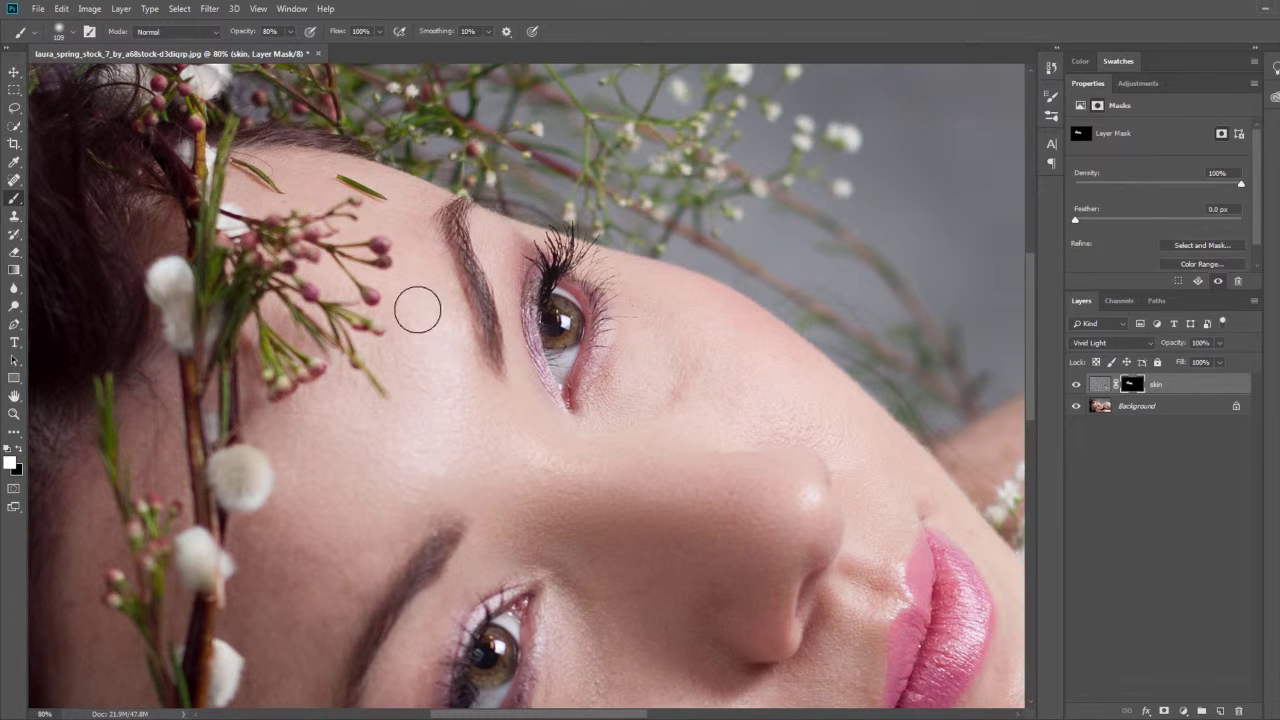
- Continue painting around the brow, eyes and upper cheek, resizing the brush between 41 and 105 px
alt+right_click(409, 228)
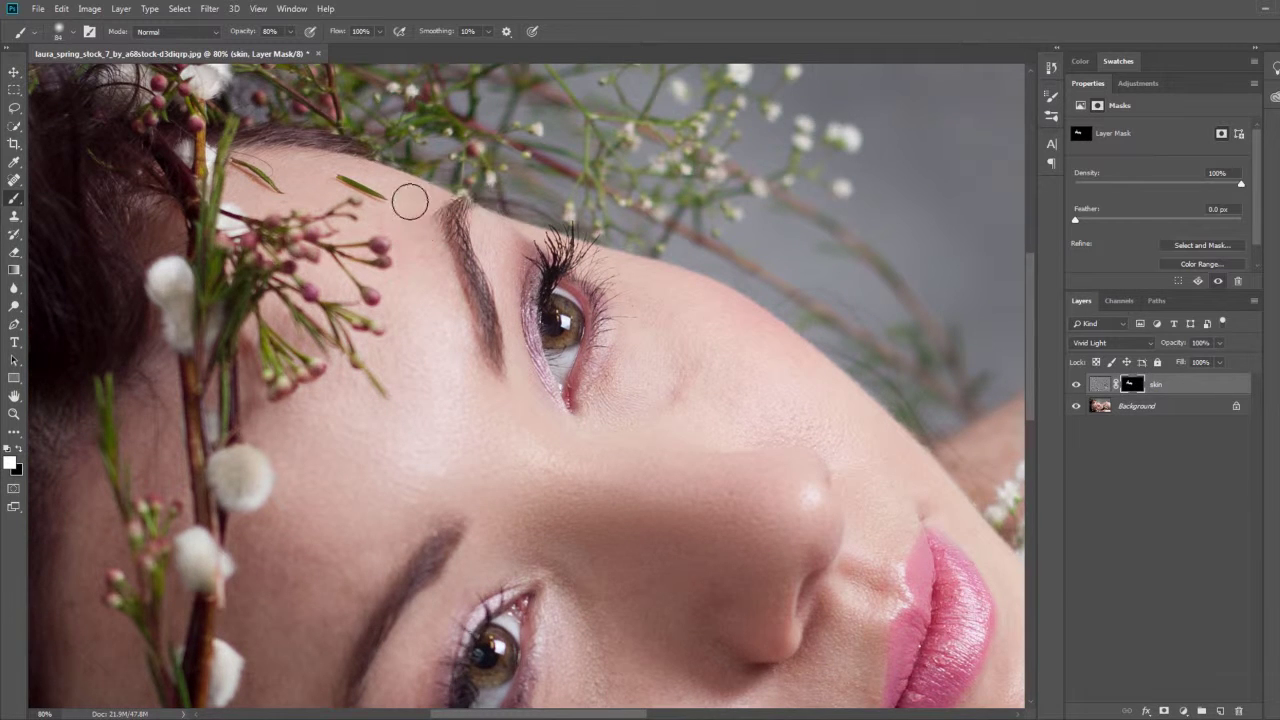
alt+right_click(420, 200)
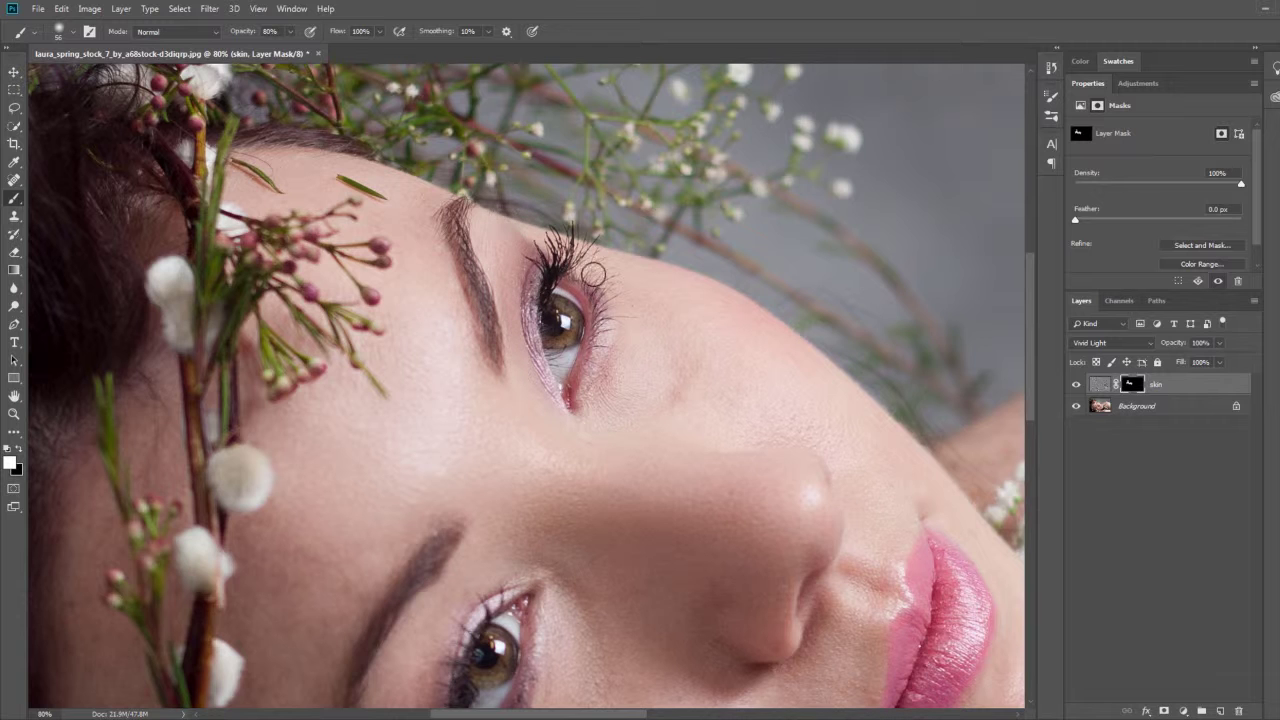
drag(648, 399, 671, 249)
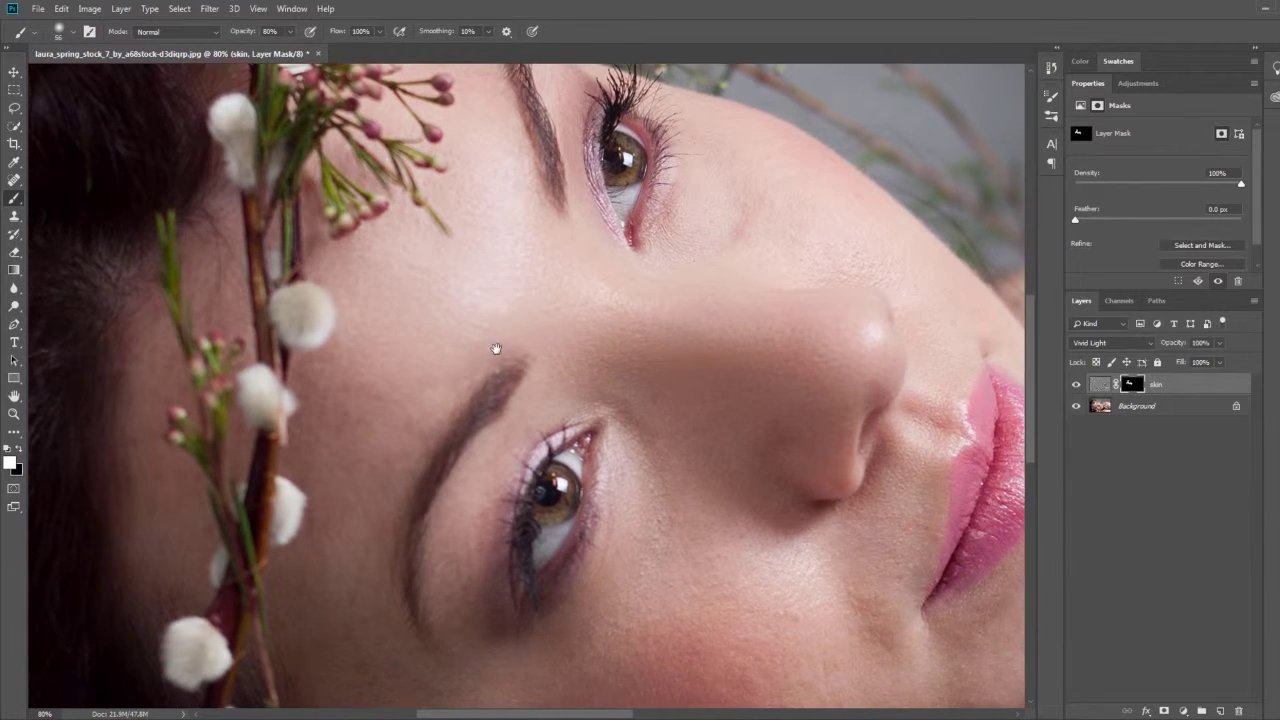
drag(494, 351, 547, 281)
alt+right_click(543, 263)
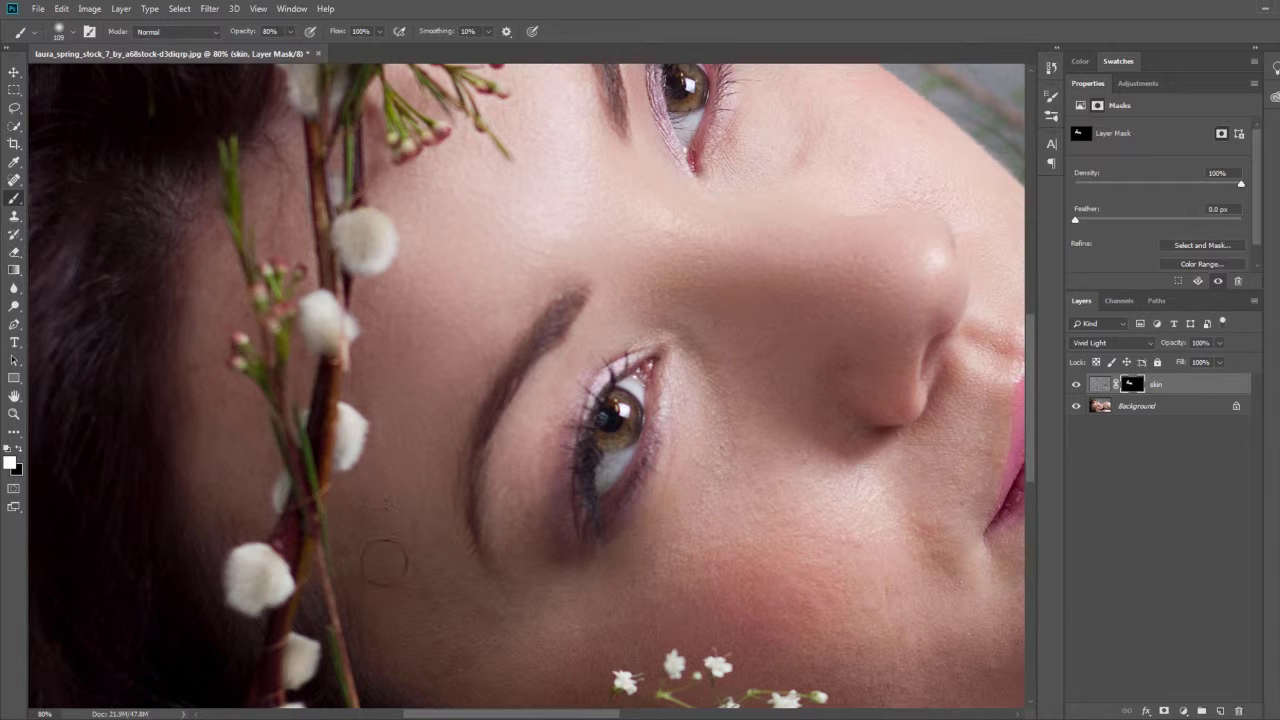
drag(443, 362, 428, 230)
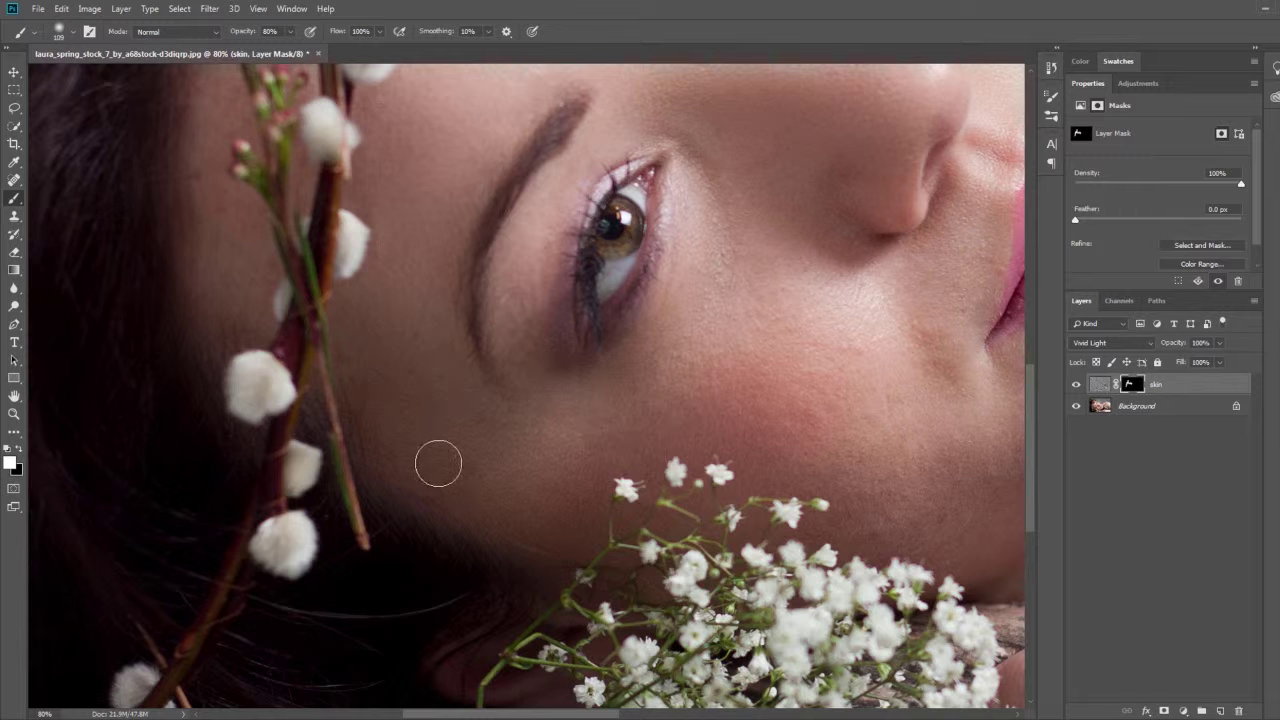
drag(561, 451, 516, 591)
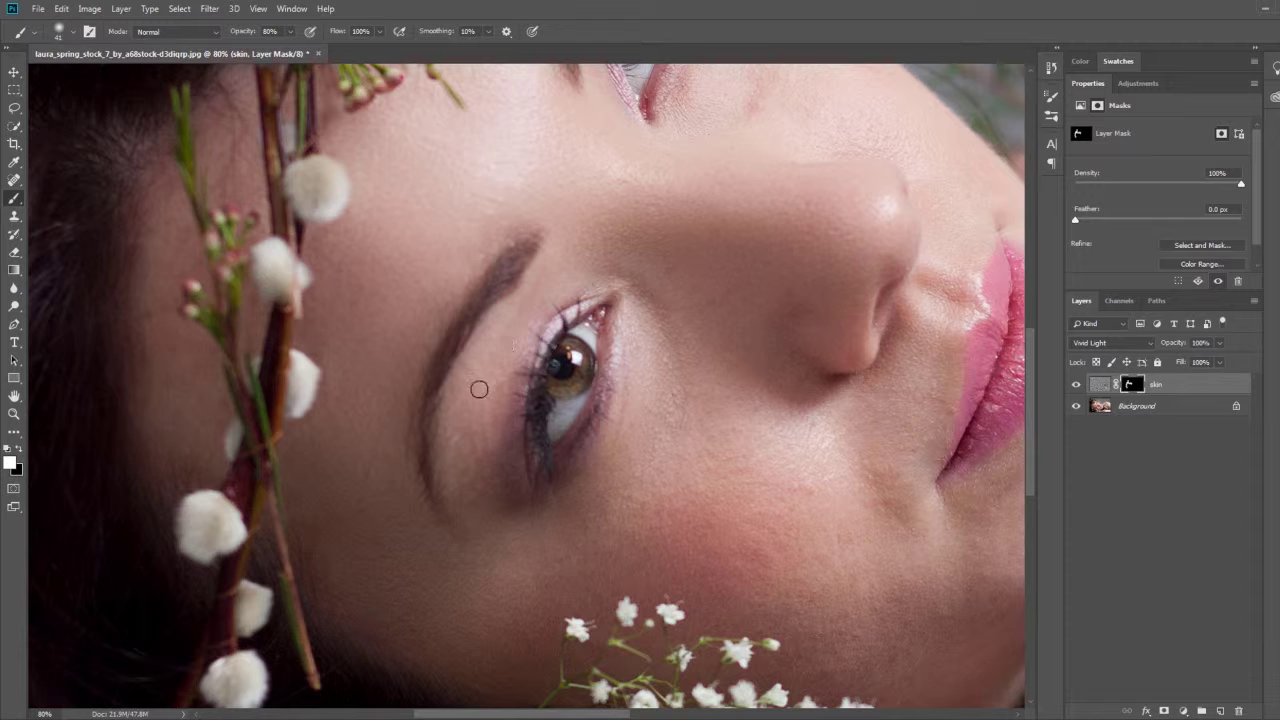
drag(488, 351, 520, 351)
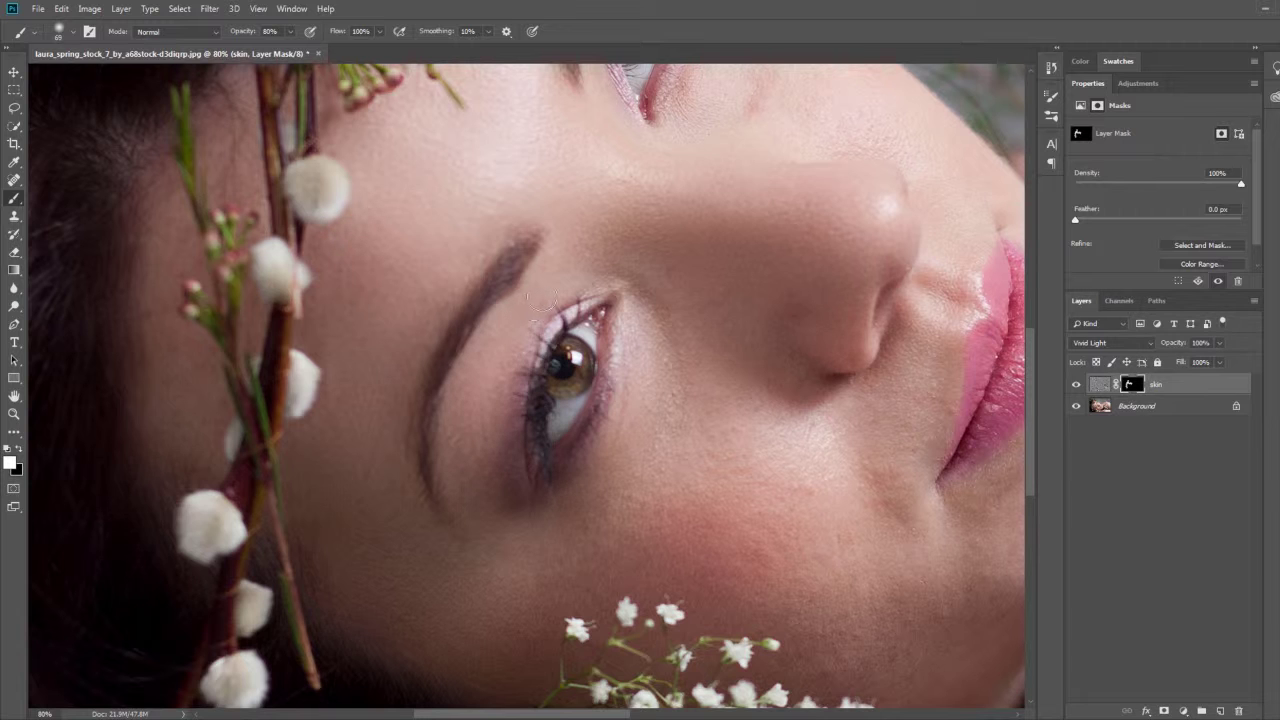
mouse_move(718, 305)
mouse_down()
mouse_move(560, 329)
mouse_move(584, 467)
mouse_up()
drag(661, 480, 671, 405)
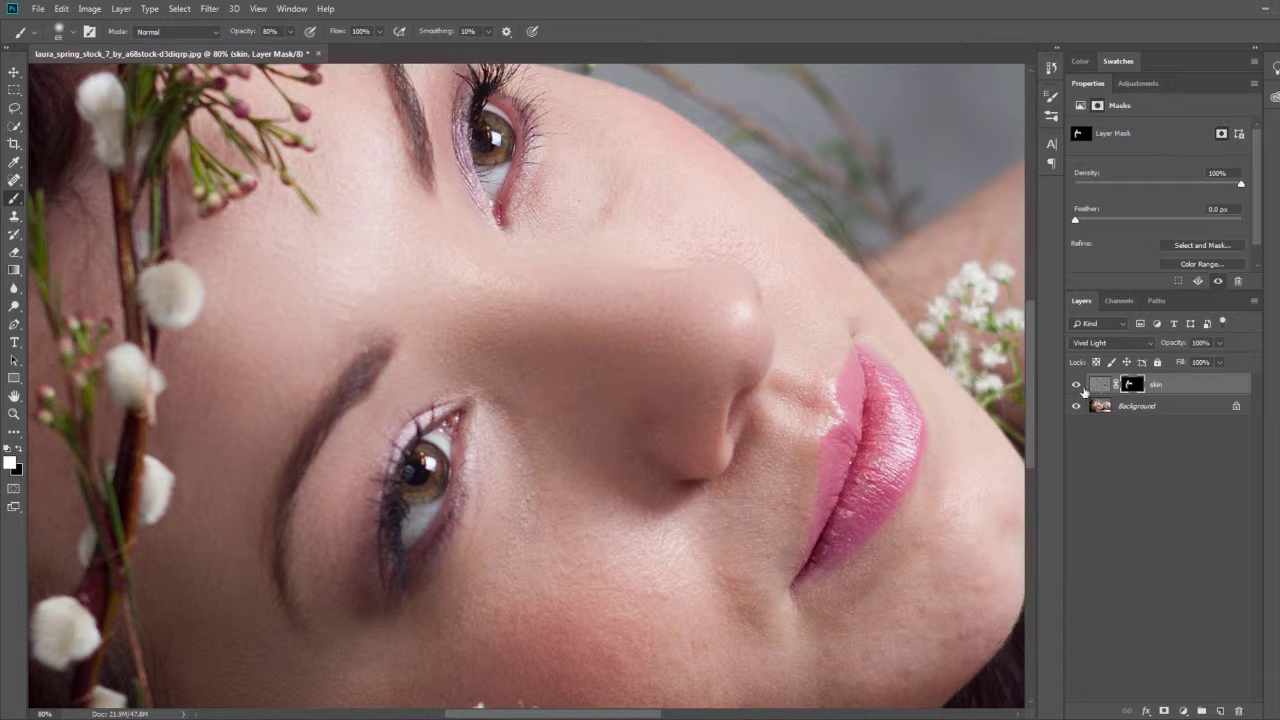
- Toggle the skin layer's visibility to compare the photo with and without smoothing
click(1076, 385)
click(1076, 385)
scroll(676, 417, down, 3)
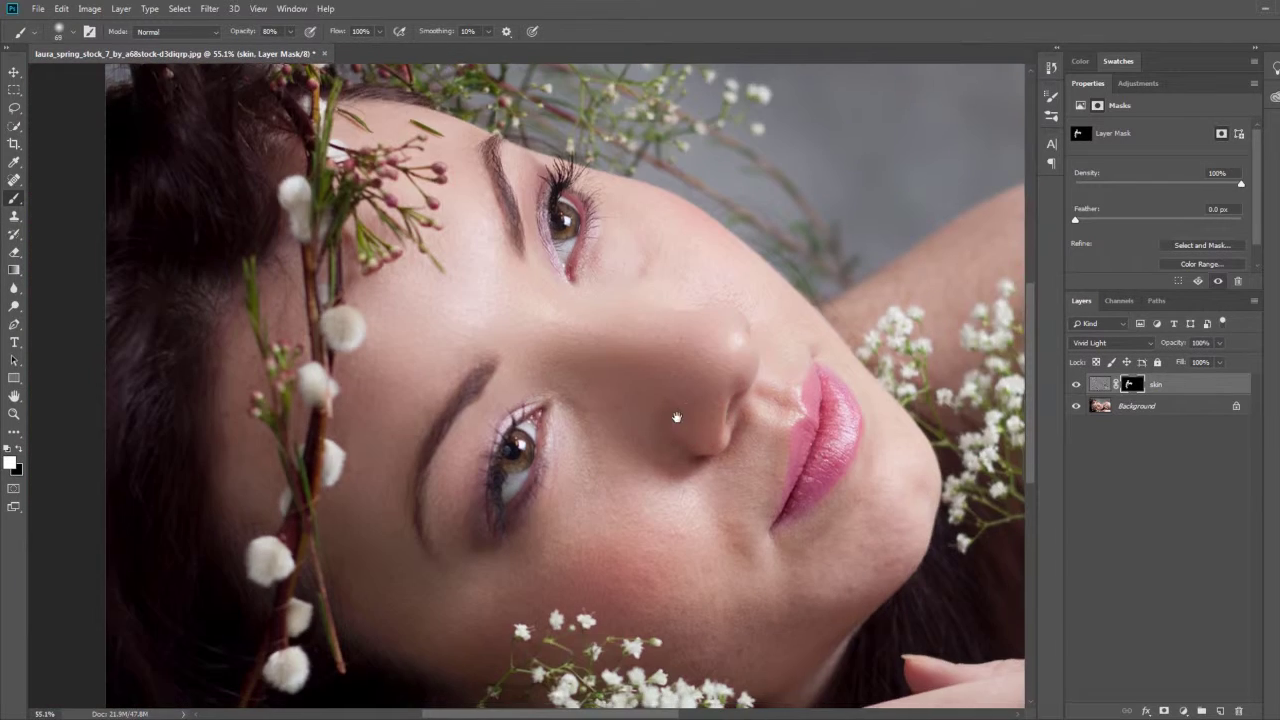
scroll(676, 417, down, 2)
scroll(652, 480, up, 3)
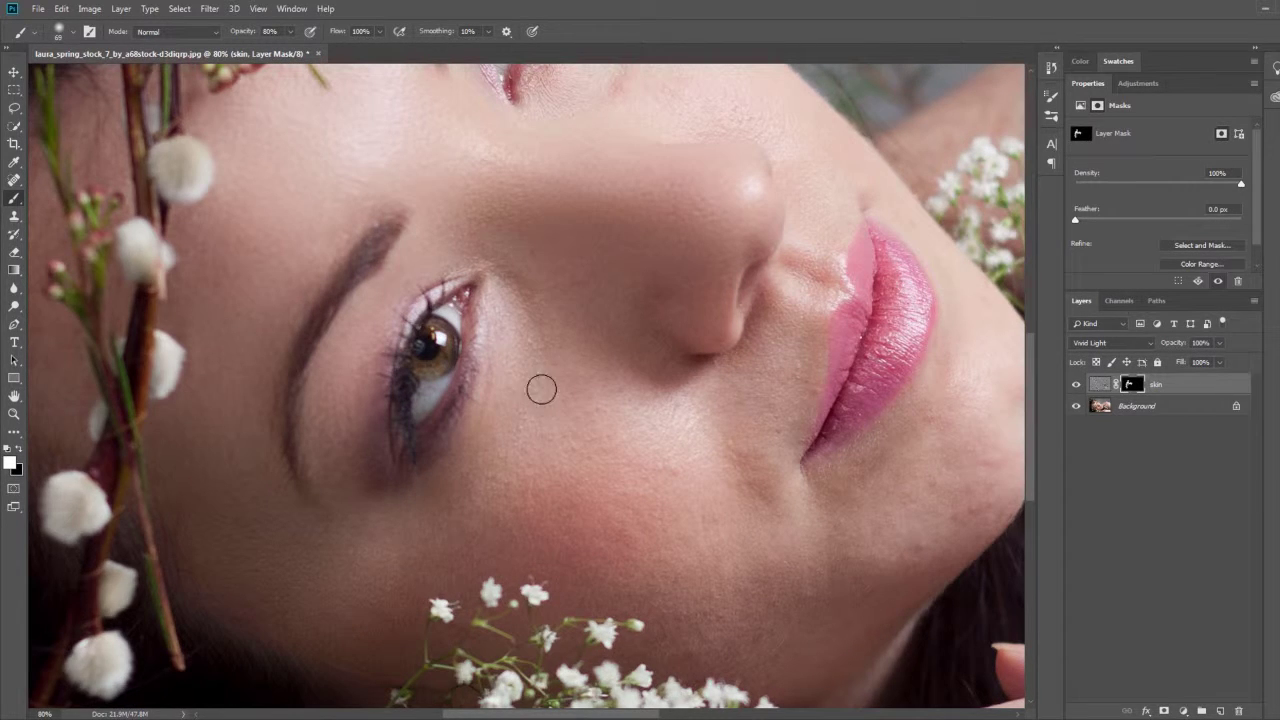
scroll(600, 410, down, 1)
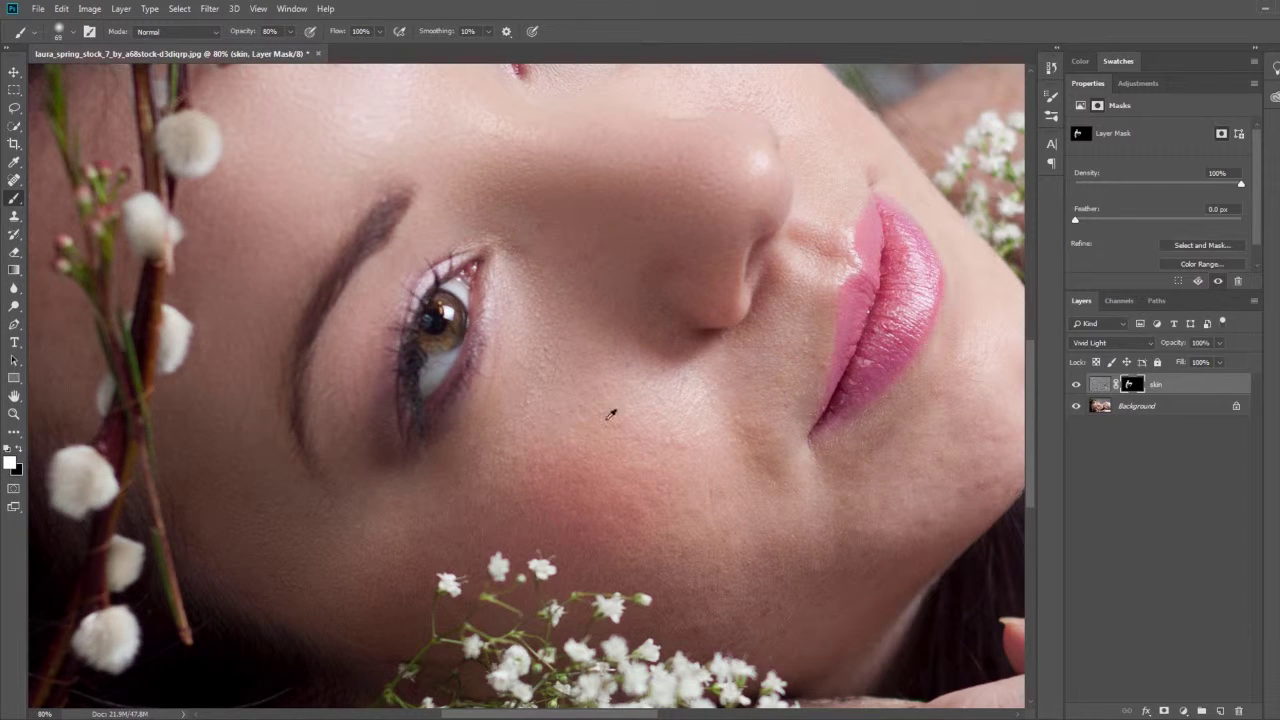
- Paint white over the cheeks and nose side, using brushes of 186, 81 and 234 px
drag(610, 414, 560, 331)
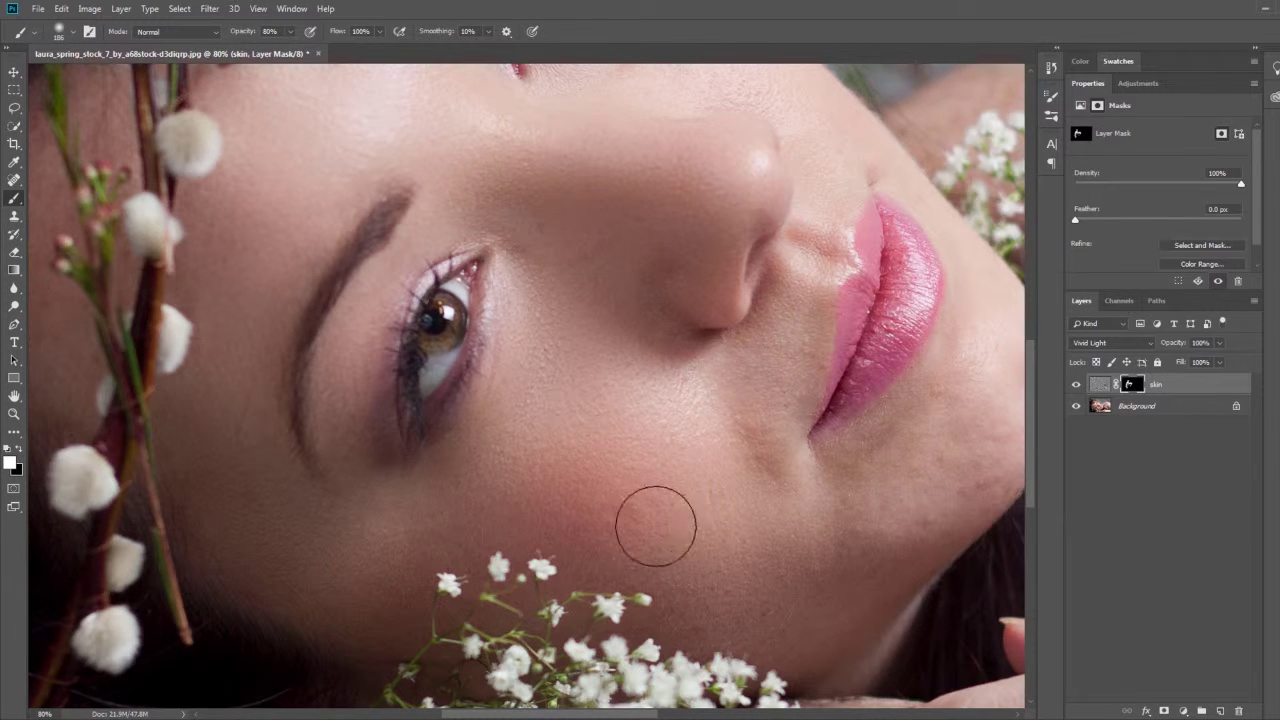
alt+right_click(680, 574)
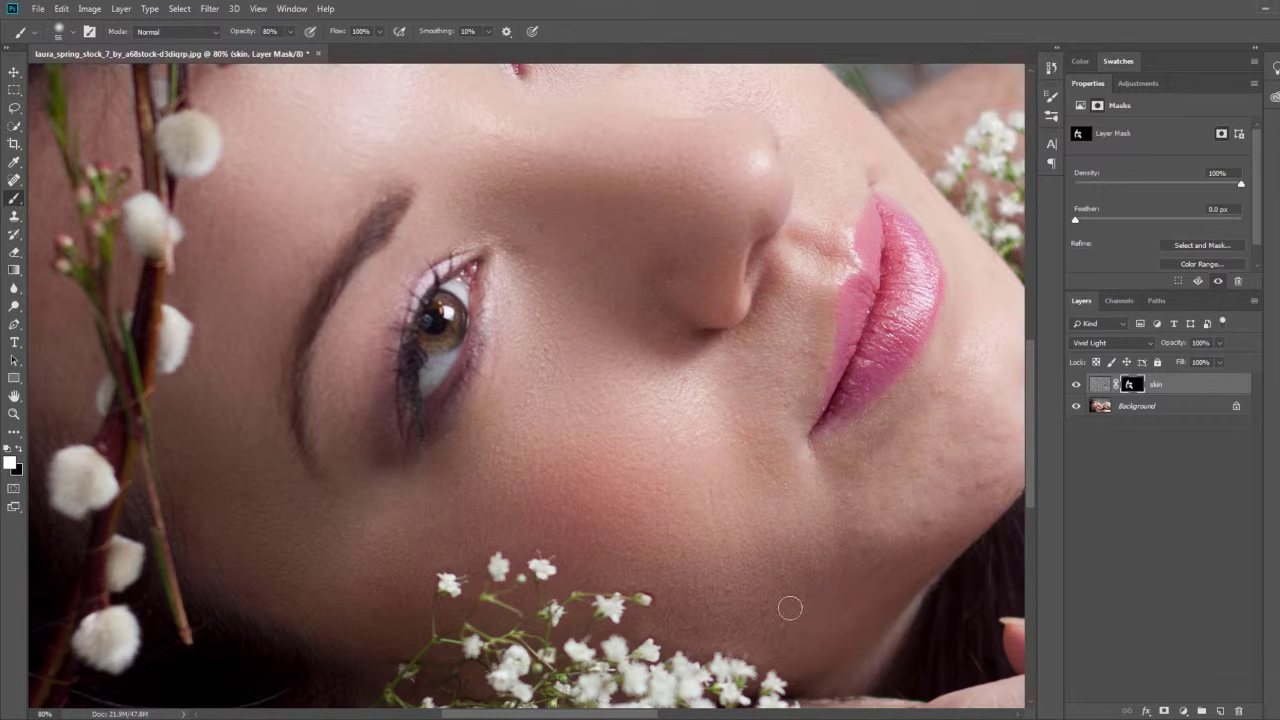
drag(800, 584, 680, 585)
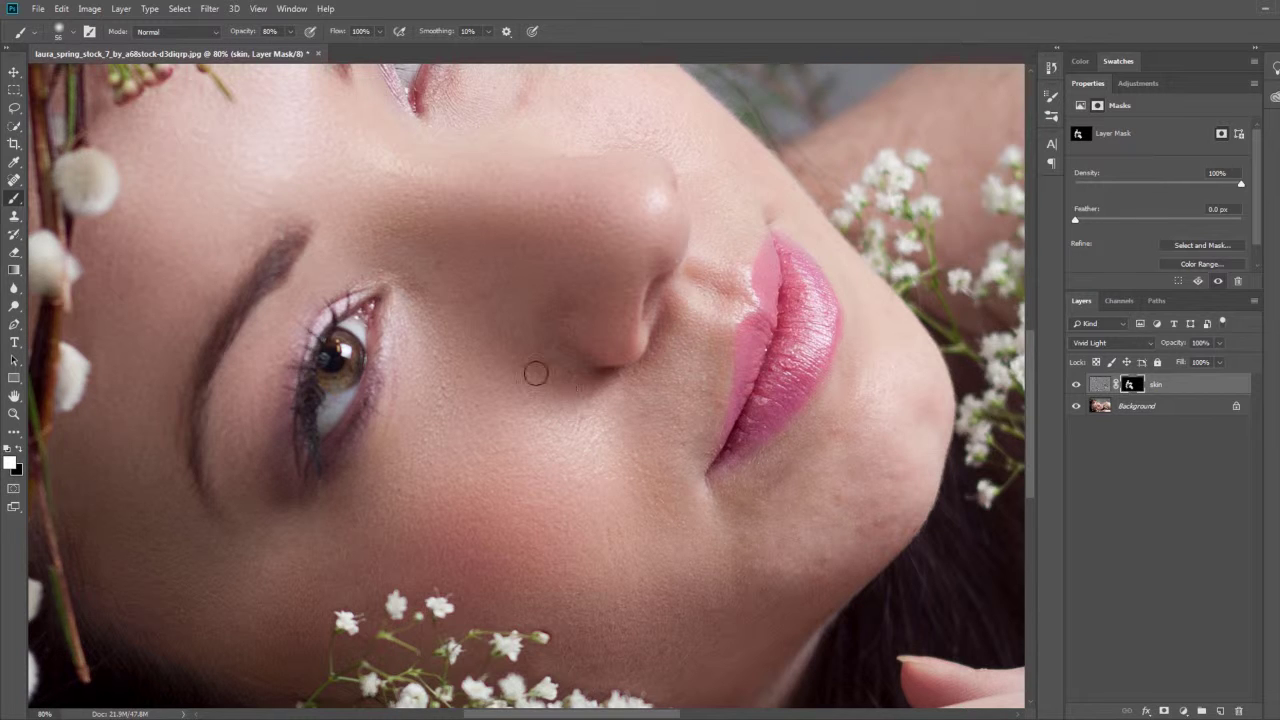
drag(537, 369, 565, 470)
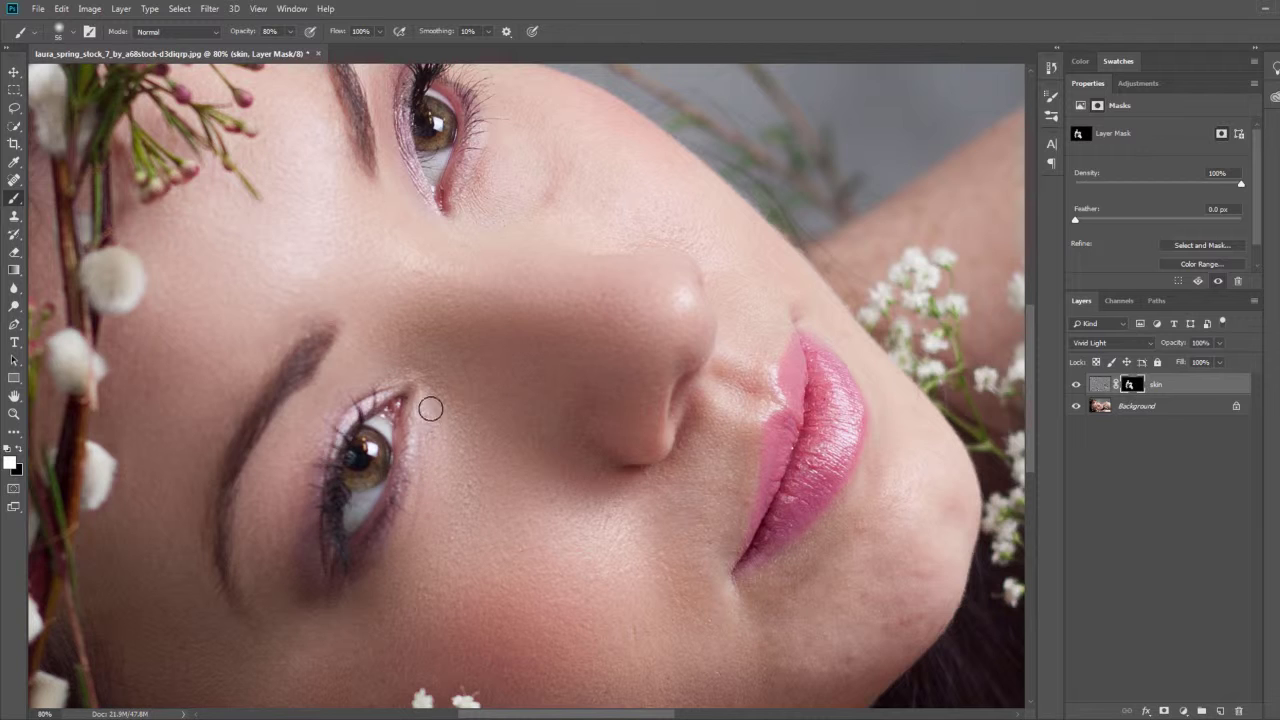
drag(480, 557, 457, 437)
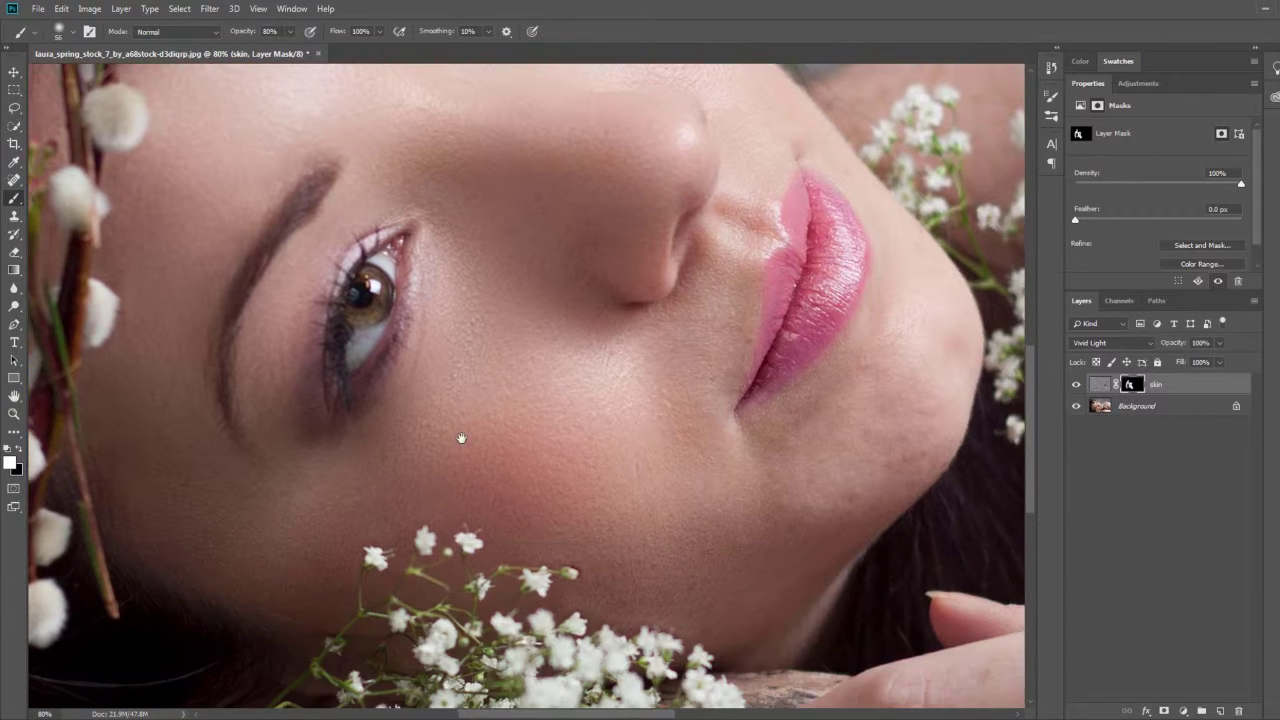
drag(580, 466, 625, 466)
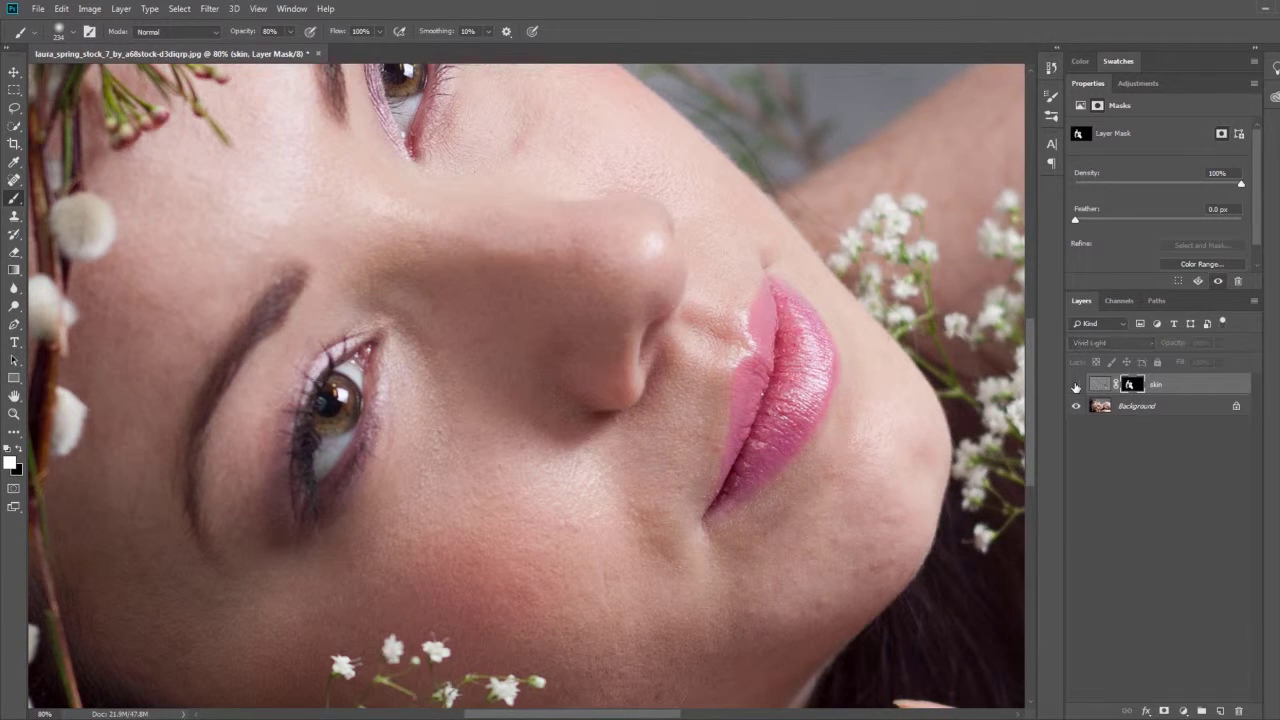
- Zoom in on the cheek beside the eye and resize the mask brush to about 48 px
scroll(541, 518, down, 3)
scroll(541, 518, up, 2)
scroll(560, 334, up, 1)
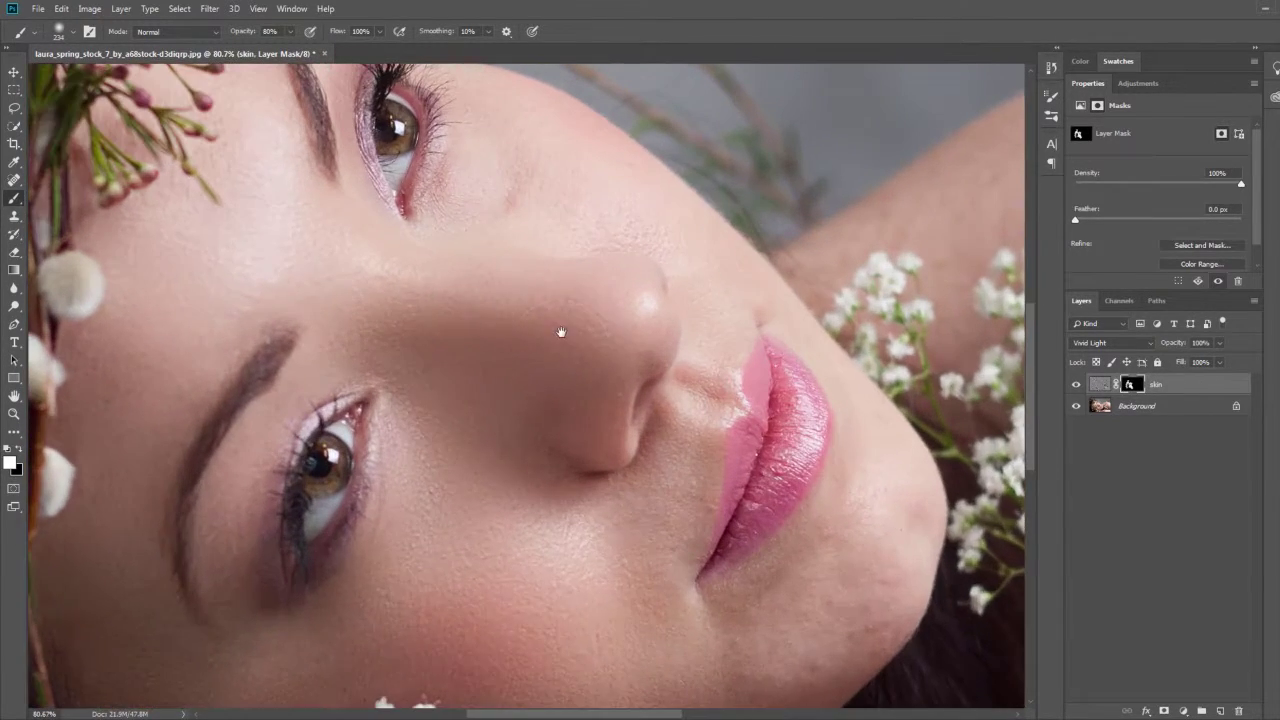
drag(550, 347, 541, 340)
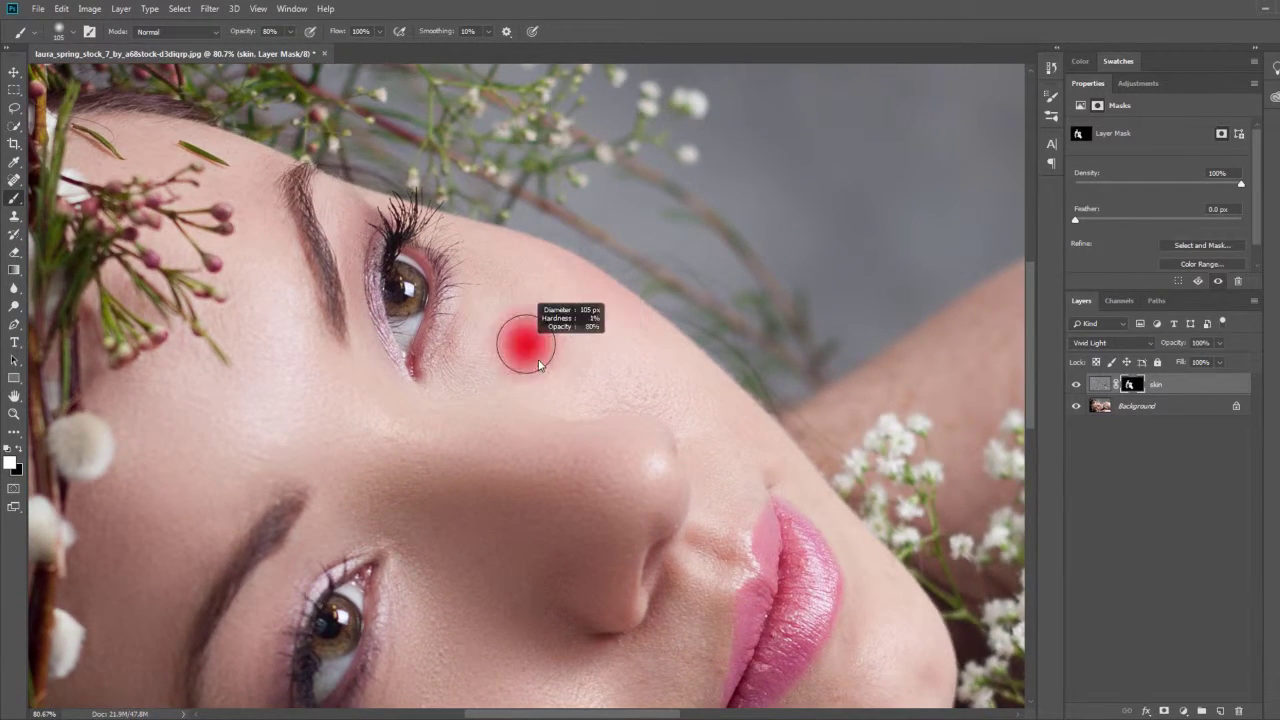
right_click(541, 340)
click(510, 372)
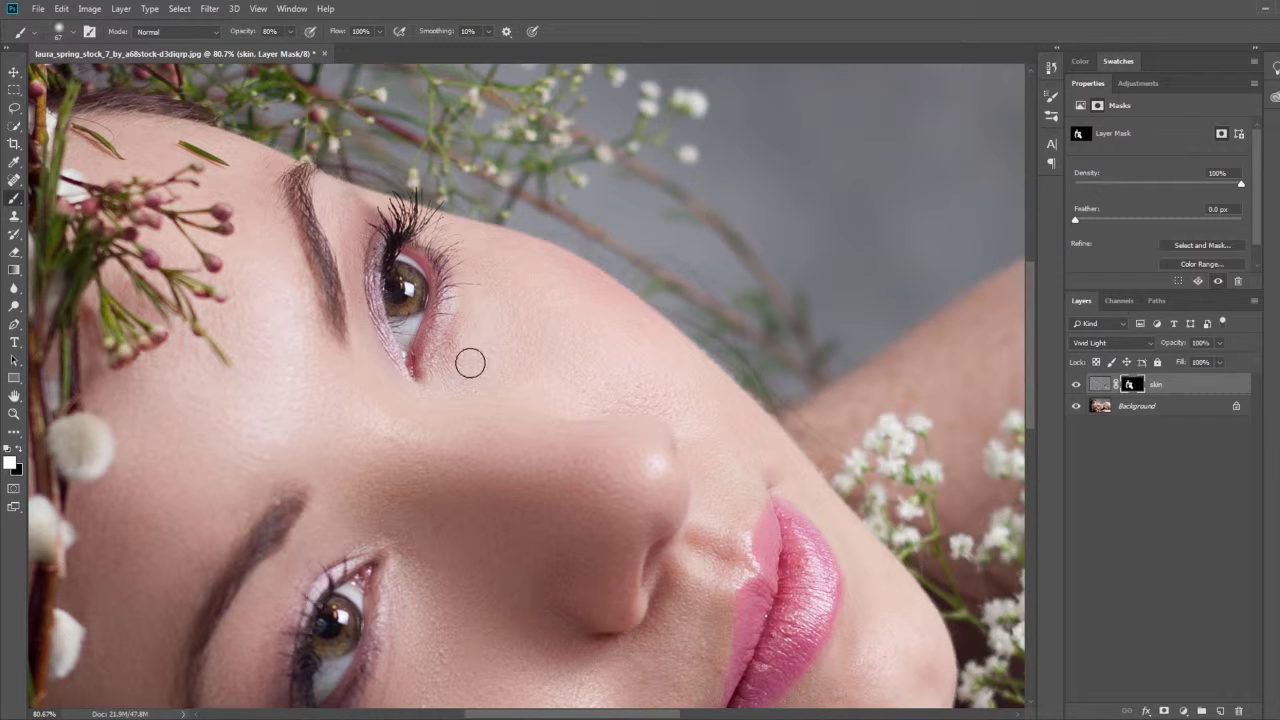
scroll(466, 333, up, 2)
scroll(455, 347, up, 2)
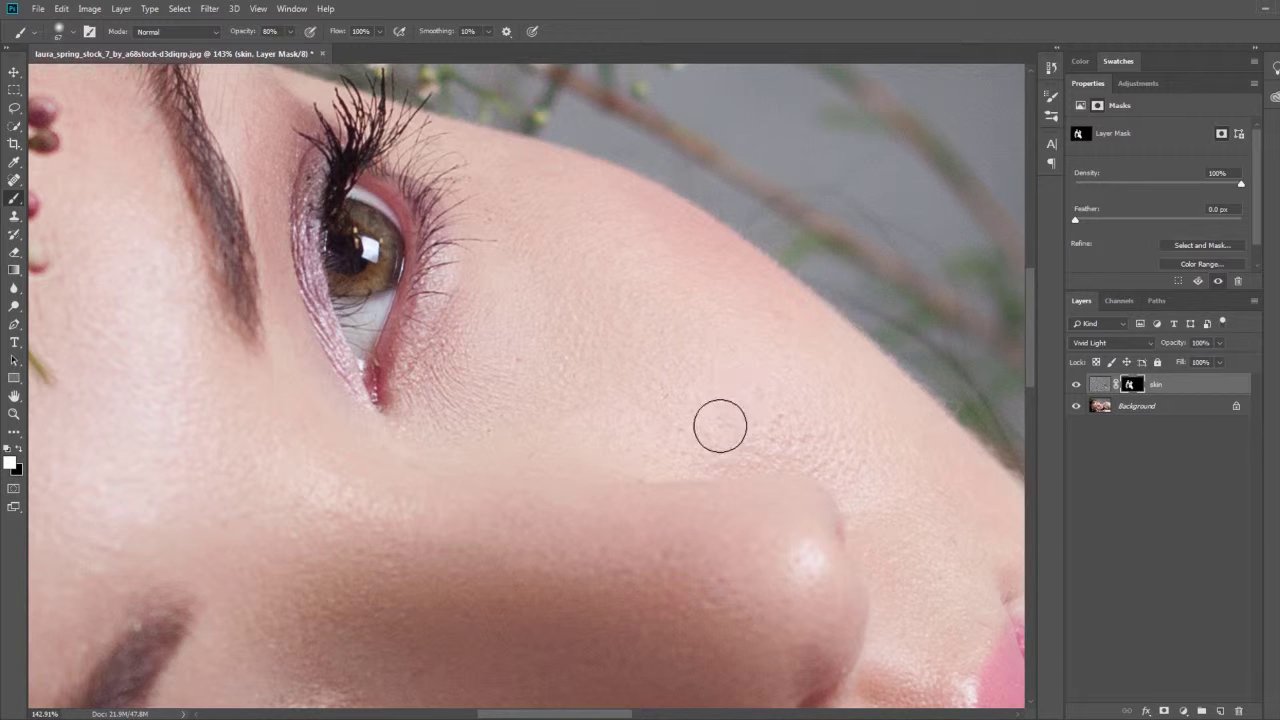
drag(720, 423, 523, 391)
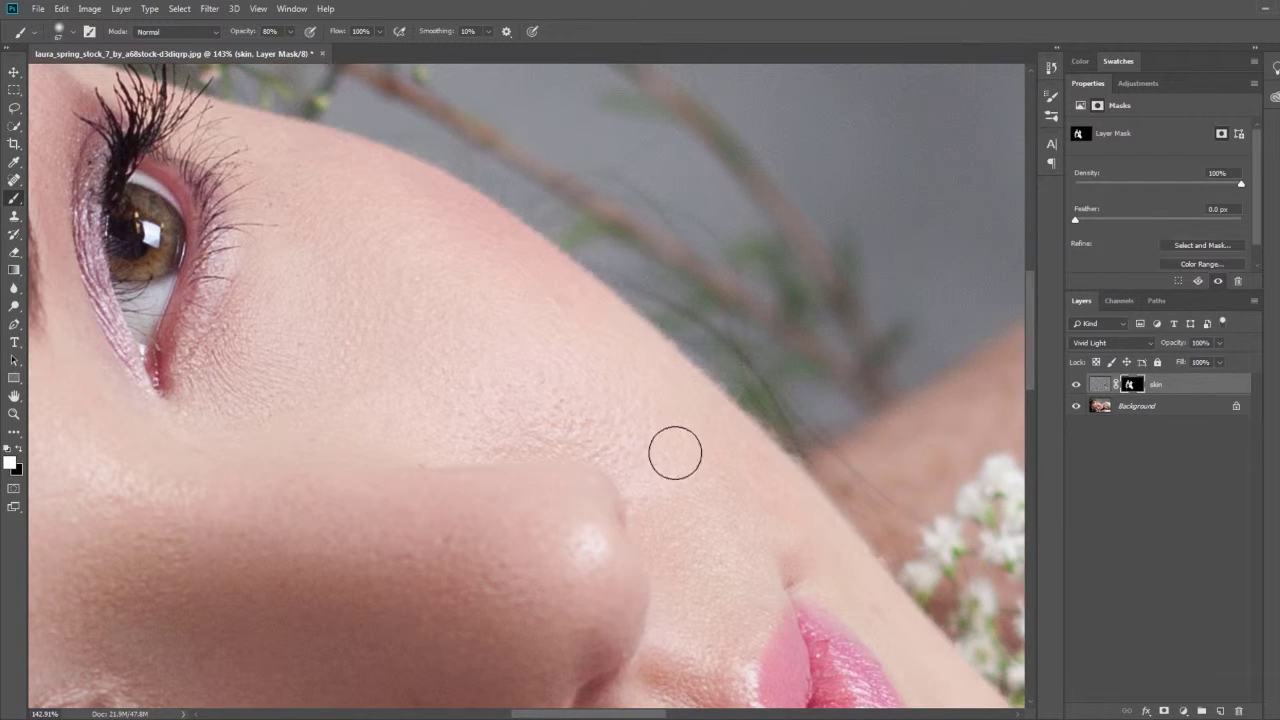
drag(657, 380, 693, 338)
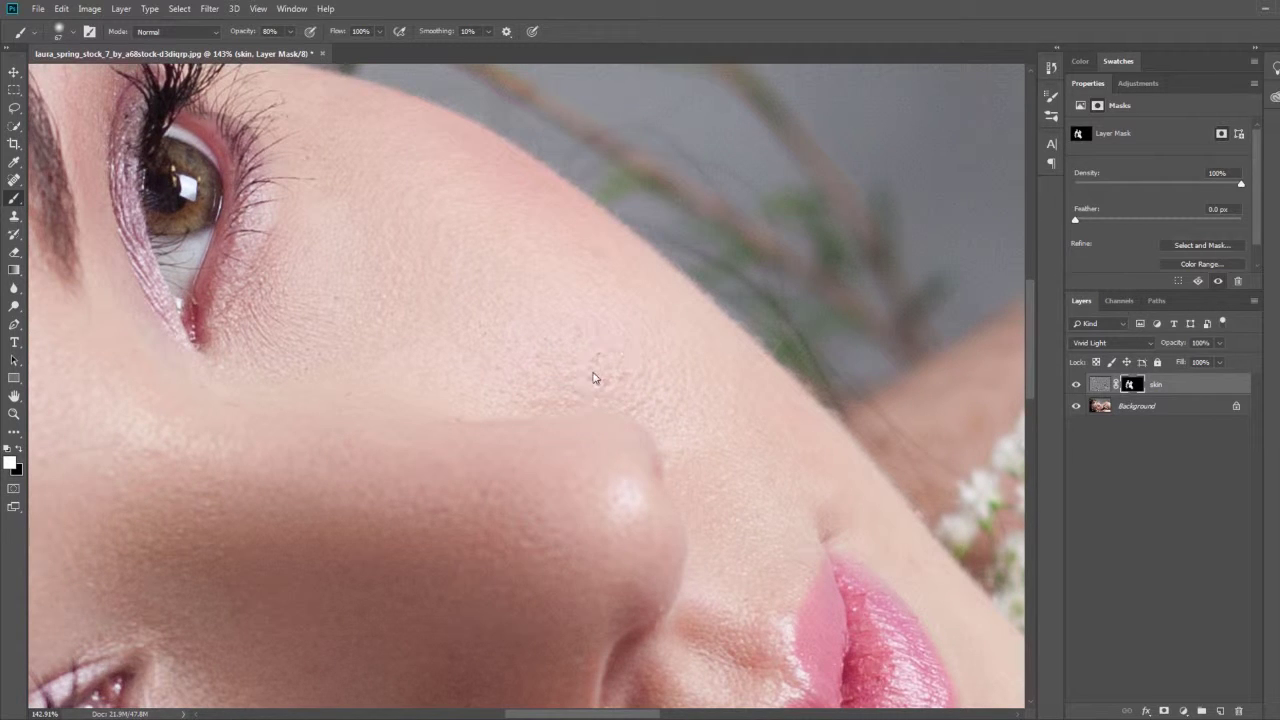
mouse_move(604, 368)
mouse_down()
mouse_move(614, 372)
mouse_move(588, 388)
mouse_up()
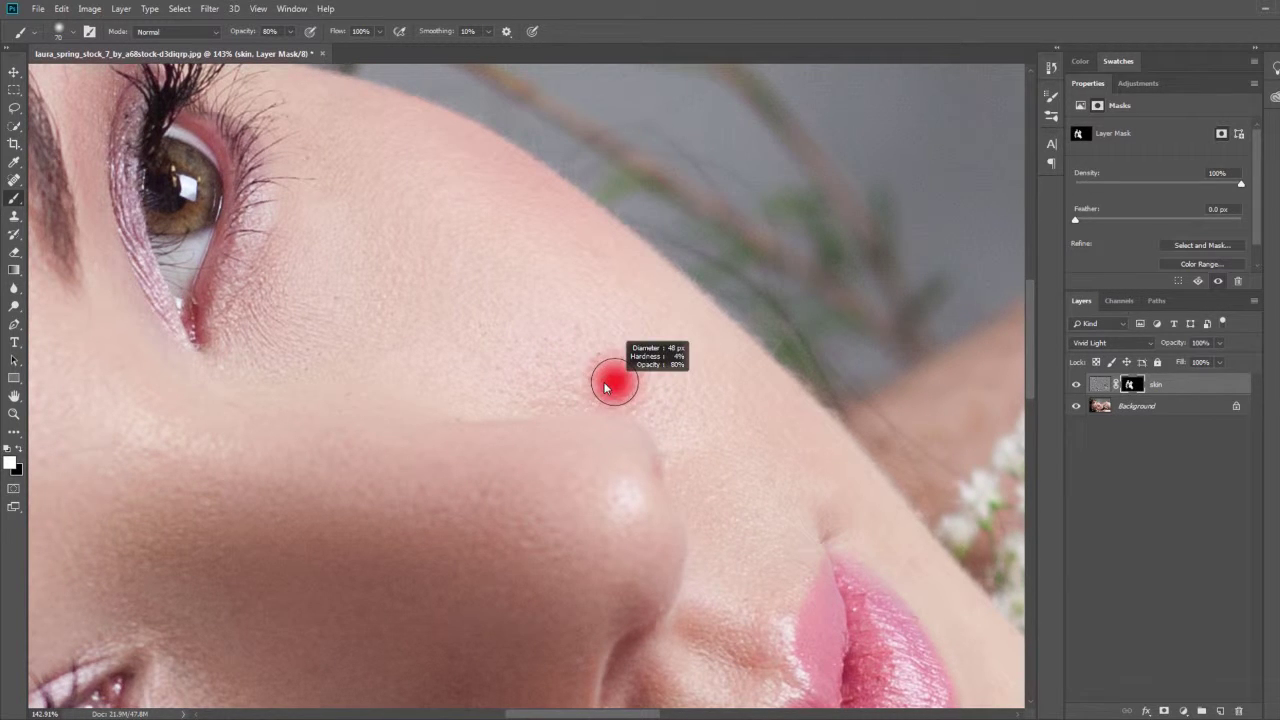
drag(643, 421, 634, 374)
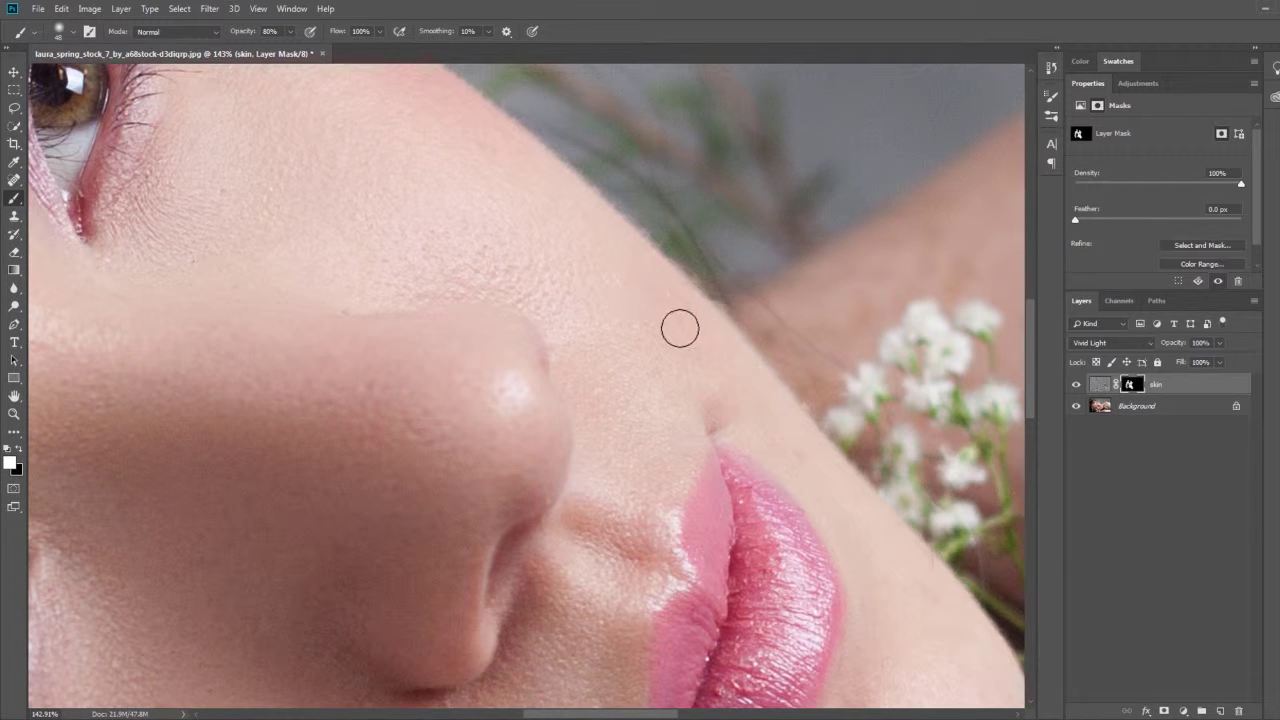
- Paint smoothing beside the nostril and between the nose and upper lip
scroll(668, 319, down, 2)
scroll(663, 327, down, 1)
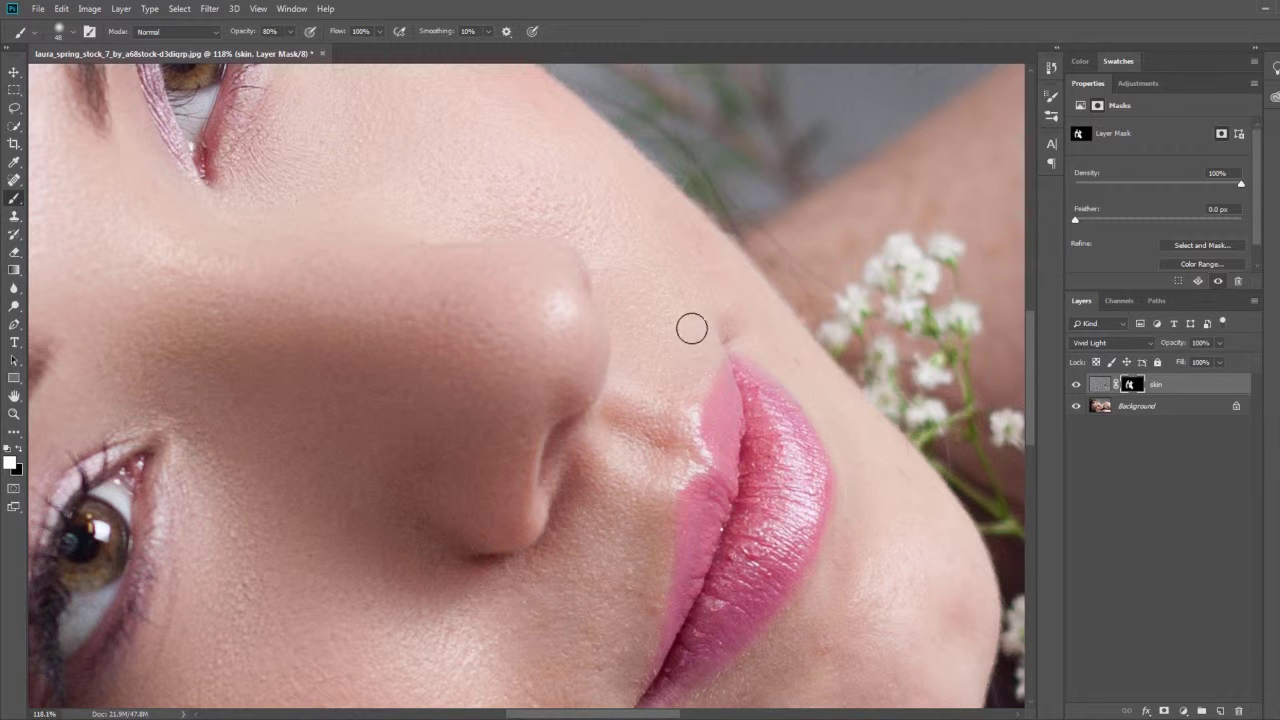
scroll(660, 347, down, 2)
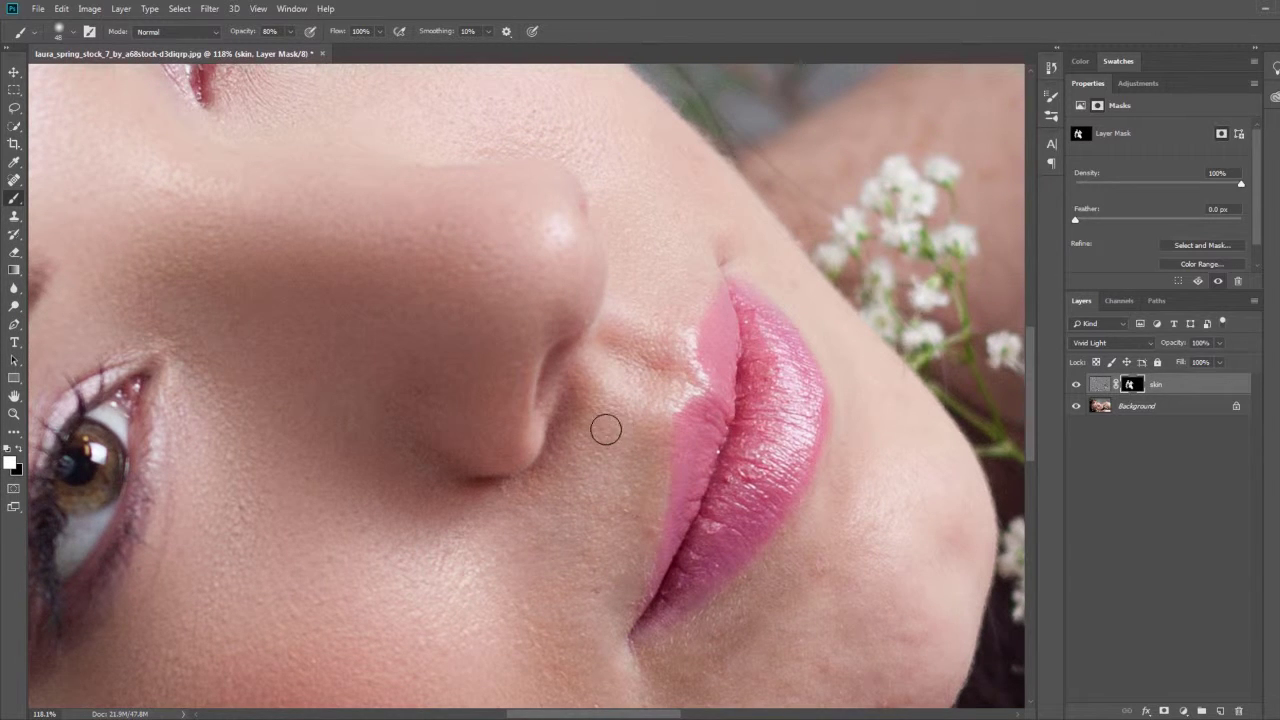
drag(606, 429, 600, 340)
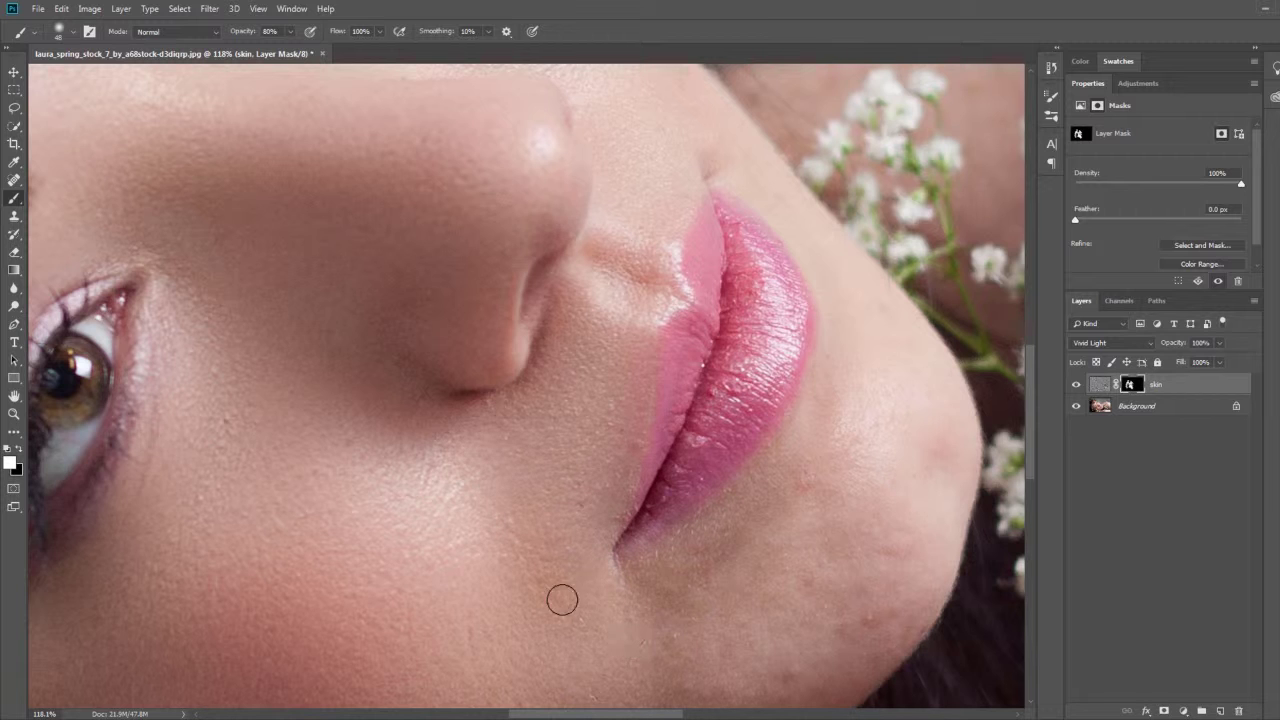
drag(711, 252, 694, 429)
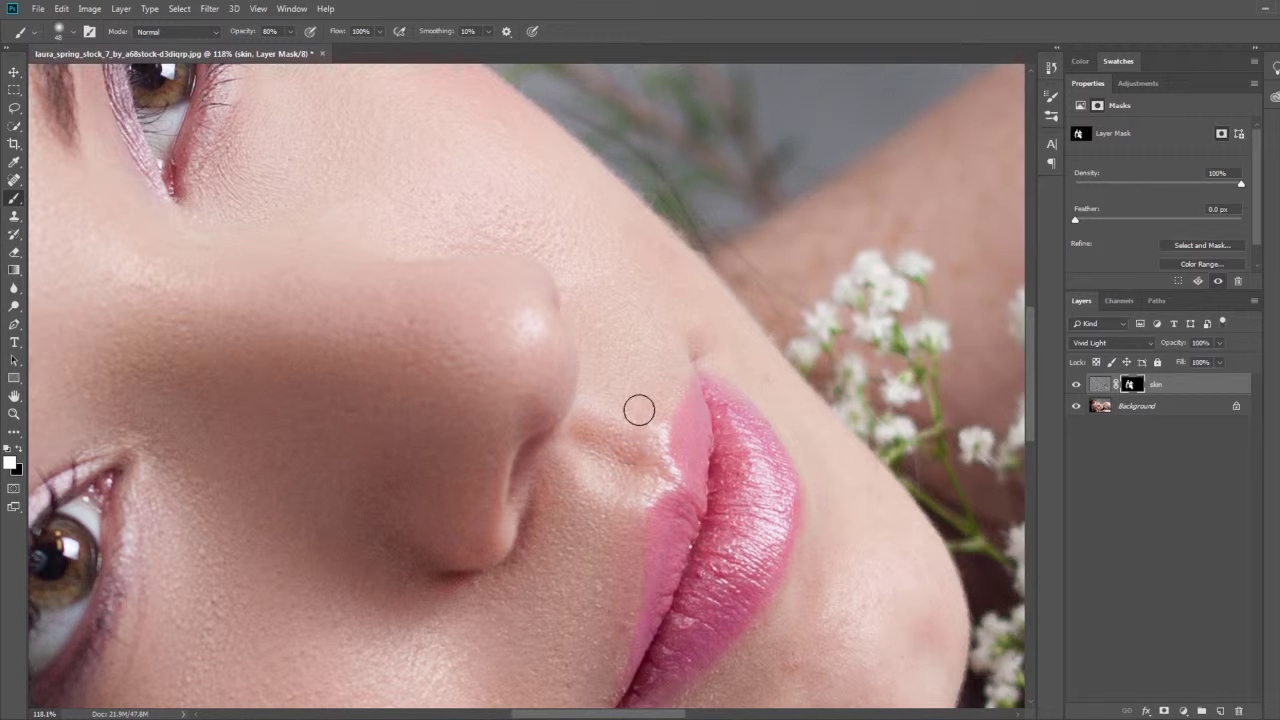
drag(623, 451, 597, 443)
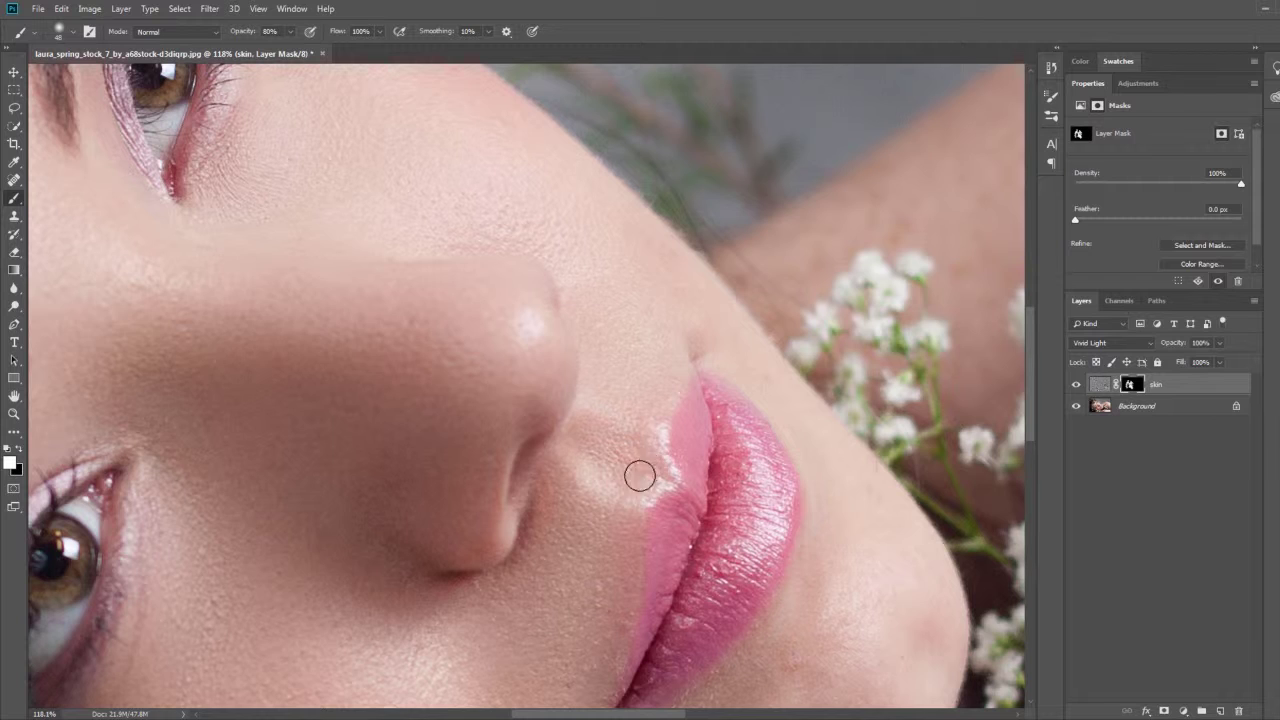
scroll(640, 476, down, 1)
scroll(649, 503, down, 1)
scroll(680, 445, down, 1)
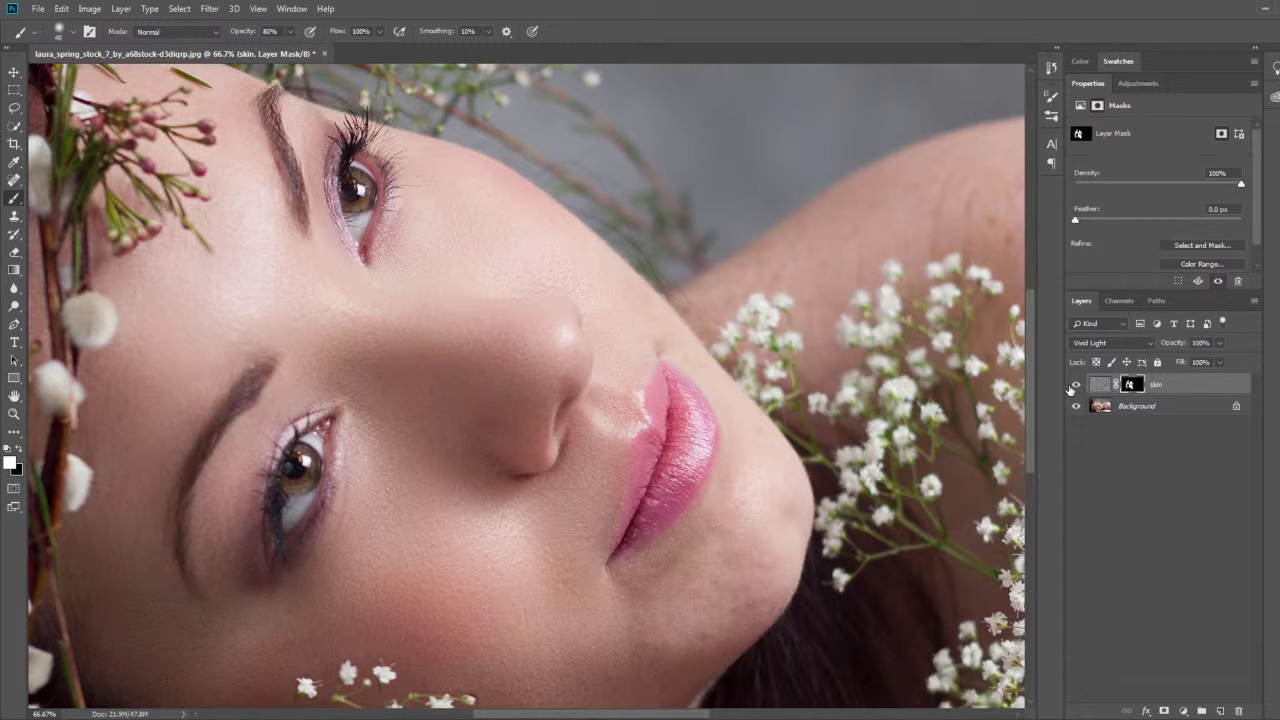
- Toggle the skin layer to compare, then zoom in on the lips and chin
click(1075, 385)
click(1076, 385)
scroll(656, 498, up, 1)
scroll(706, 499, up, 1)
scroll(714, 491, up, 1)
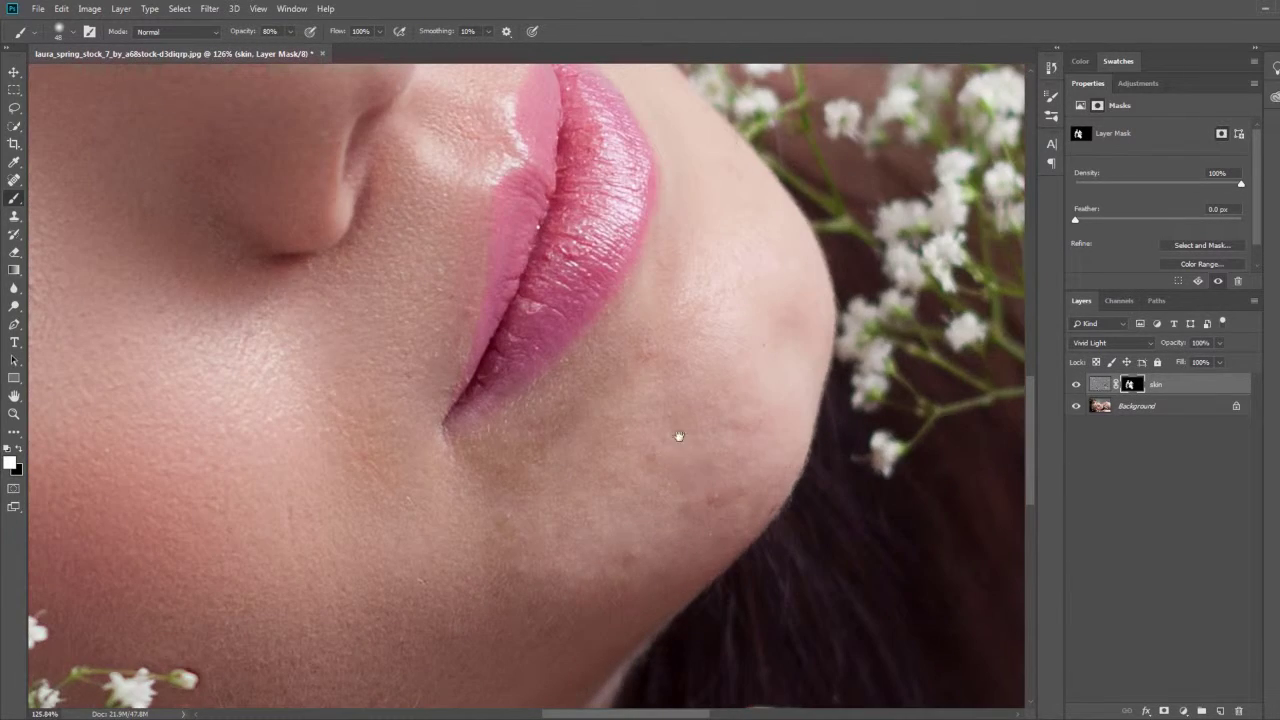
mouse_move(679, 436)
mouse_down()
mouse_move(661, 444)
mouse_move(720, 432)
mouse_move(711, 506)
mouse_move(643, 563)
mouse_move(614, 565)
mouse_move(629, 543)
mouse_move(531, 557)
mouse_move(529, 624)
mouse_move(511, 506)
mouse_move(566, 420)
mouse_move(585, 414)
mouse_move(654, 466)
mouse_move(594, 503)
mouse_move(706, 506)
mouse_move(760, 394)
mouse_move(697, 363)
mouse_move(674, 317)
mouse_move(642, 370)
mouse_move(691, 486)
mouse_move(677, 511)
mouse_move(614, 529)
mouse_move(597, 452)
mouse_up()
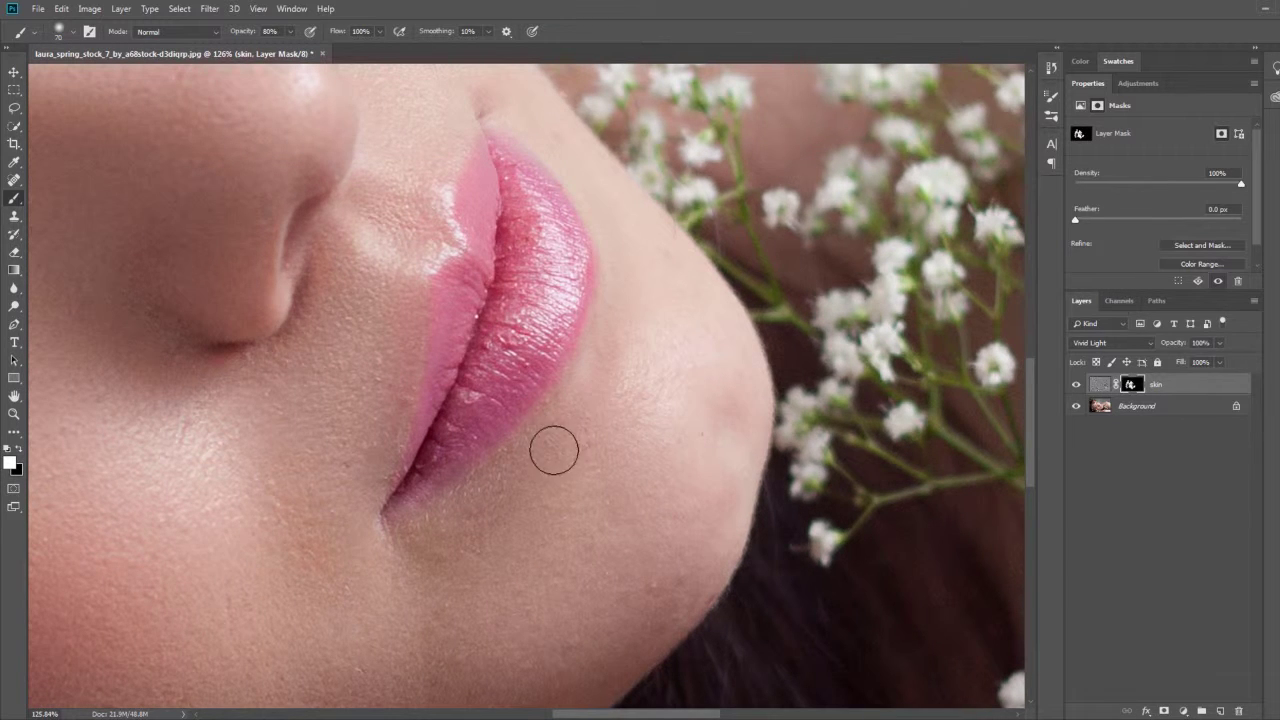
- Paint smoothing along the chin and beneath the lower lip with a smaller brush
mouse_move(694, 360)
mouse_down()
mouse_move(749, 369)
mouse_move(695, 301)
mouse_up()
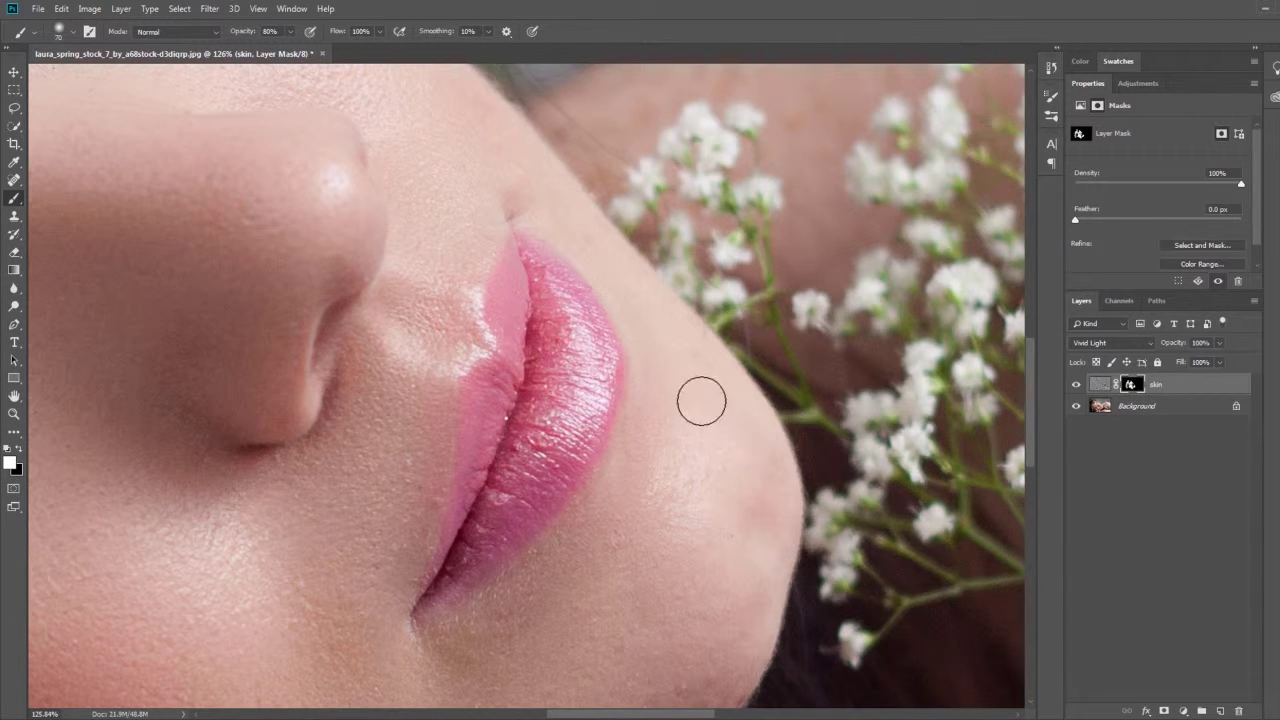
drag(667, 343, 650, 343)
drag(648, 579, 650, 442)
scroll(634, 403, down, 3)
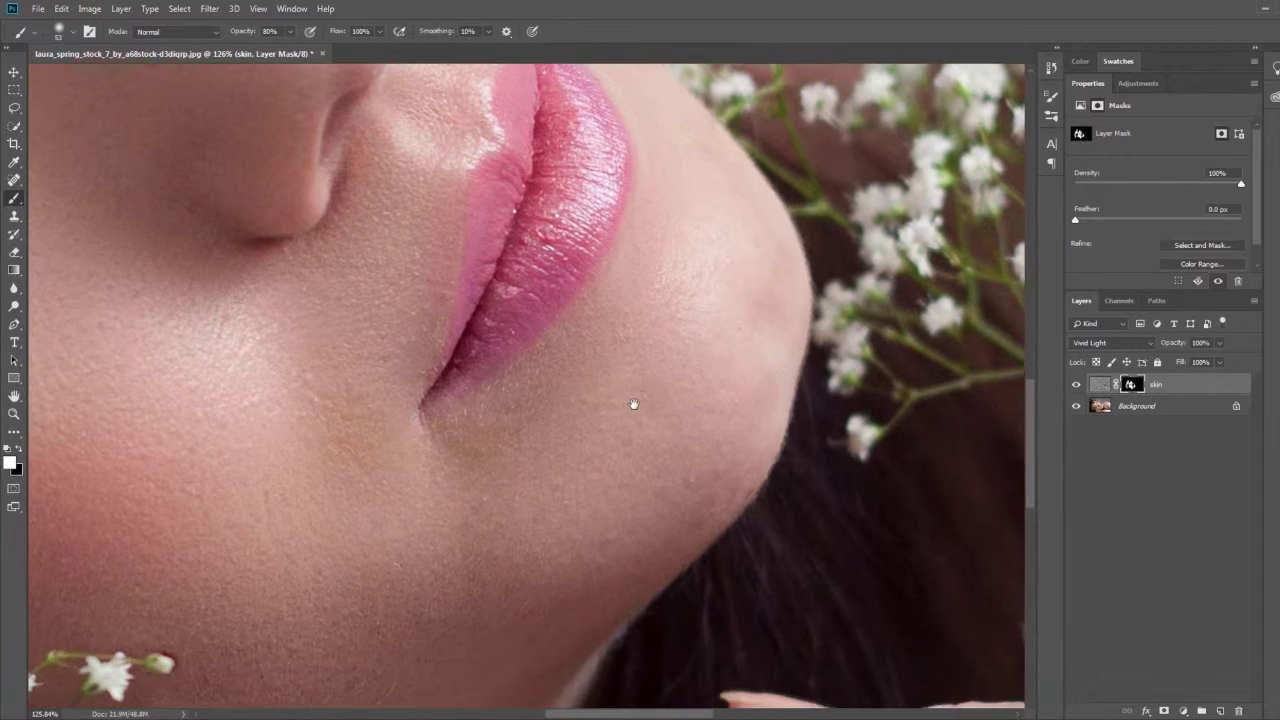
scroll(670, 440, down, 2)
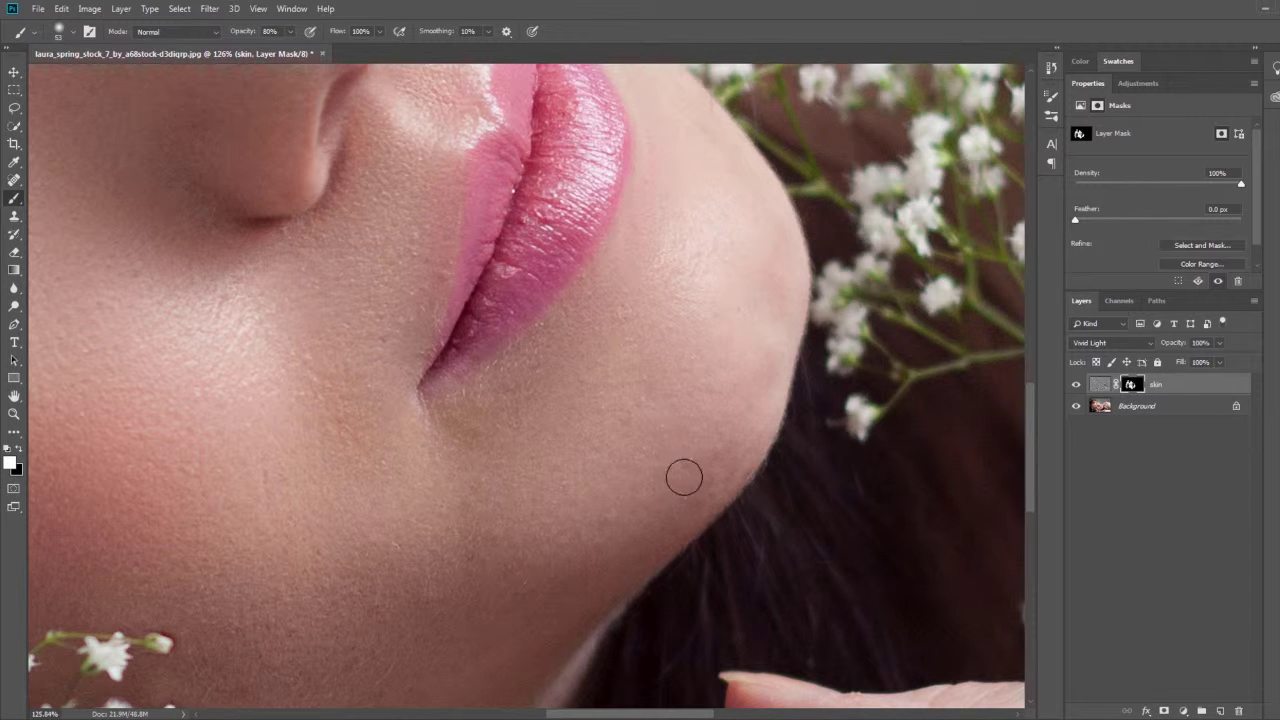
scroll(677, 477, down, 3)
drag(765, 390, 758, 460)
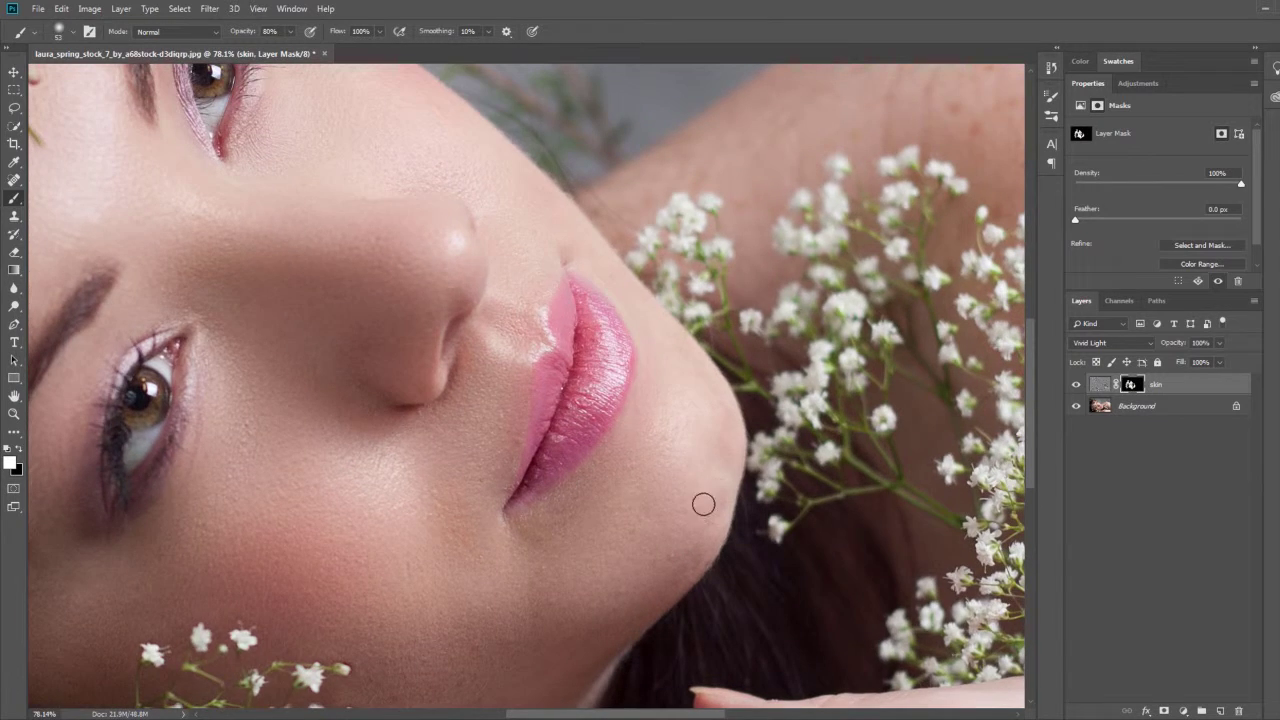
scroll(703, 504, down, 1)
scroll(709, 520, up, 2)
scroll(715, 500, up, 1)
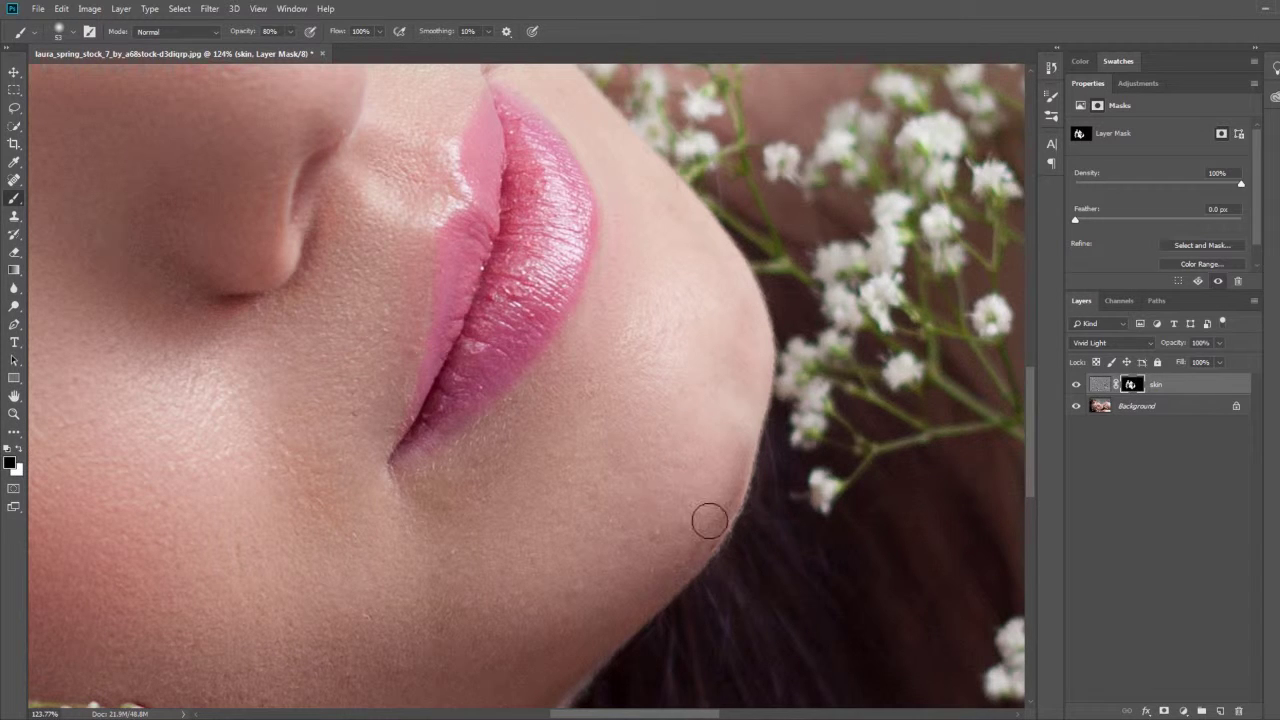
- With white and a 40 px brush, paint smoothing down the chin's edge
drag(734, 517, 765, 516)
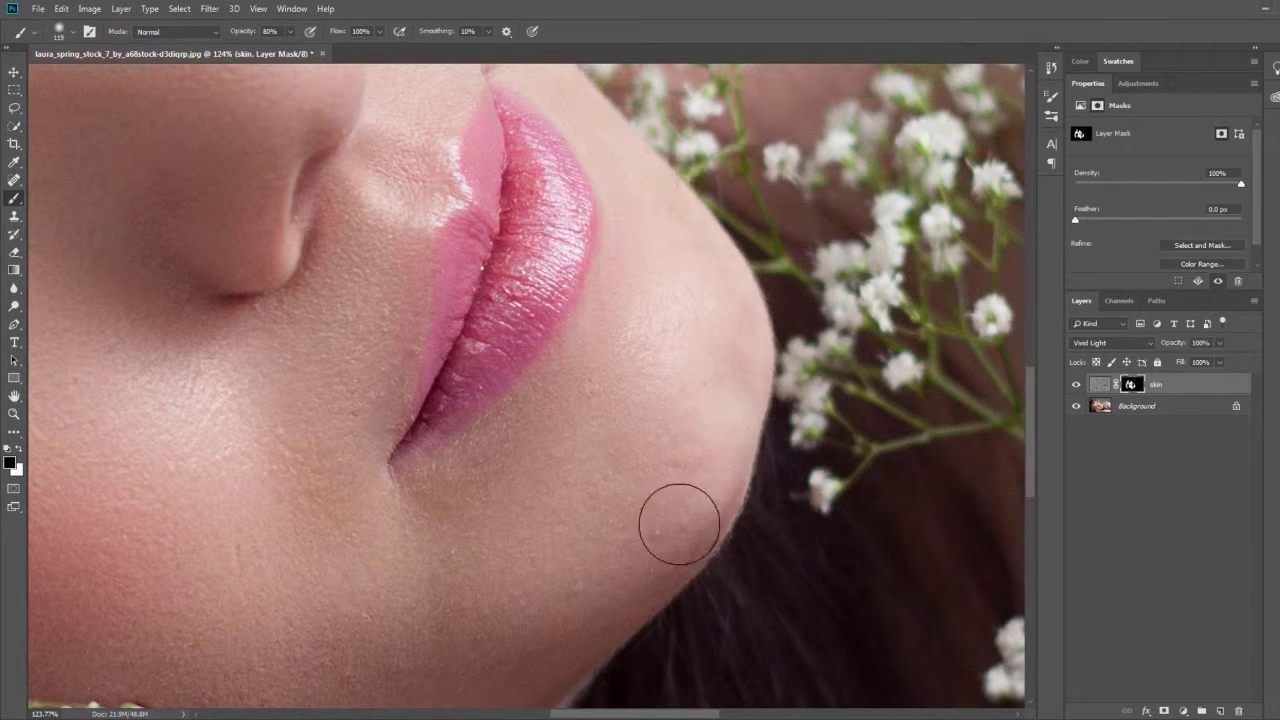
click(19, 449)
mouse_move(696, 483)
mouse_down()
mouse_move(672, 486)
mouse_move(730, 435)
mouse_up()
drag(682, 514, 722, 430)
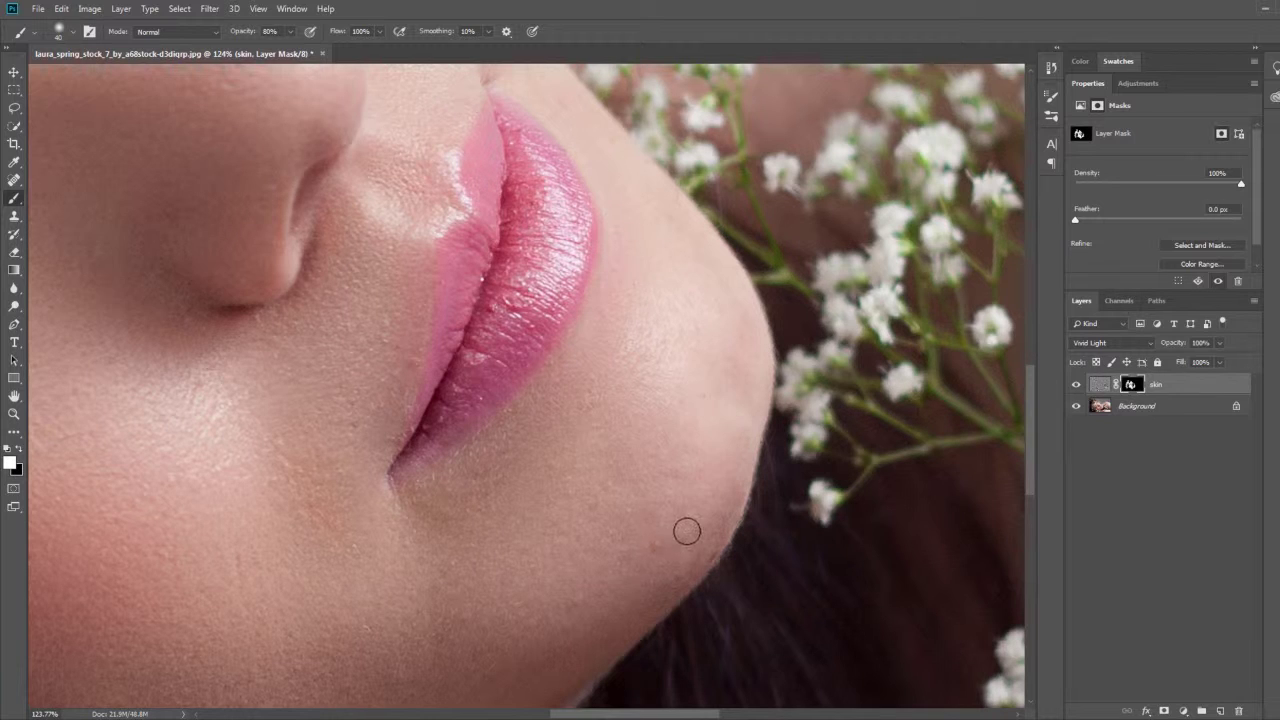
scroll(741, 459, down, 1)
scroll(725, 460, down, 1)
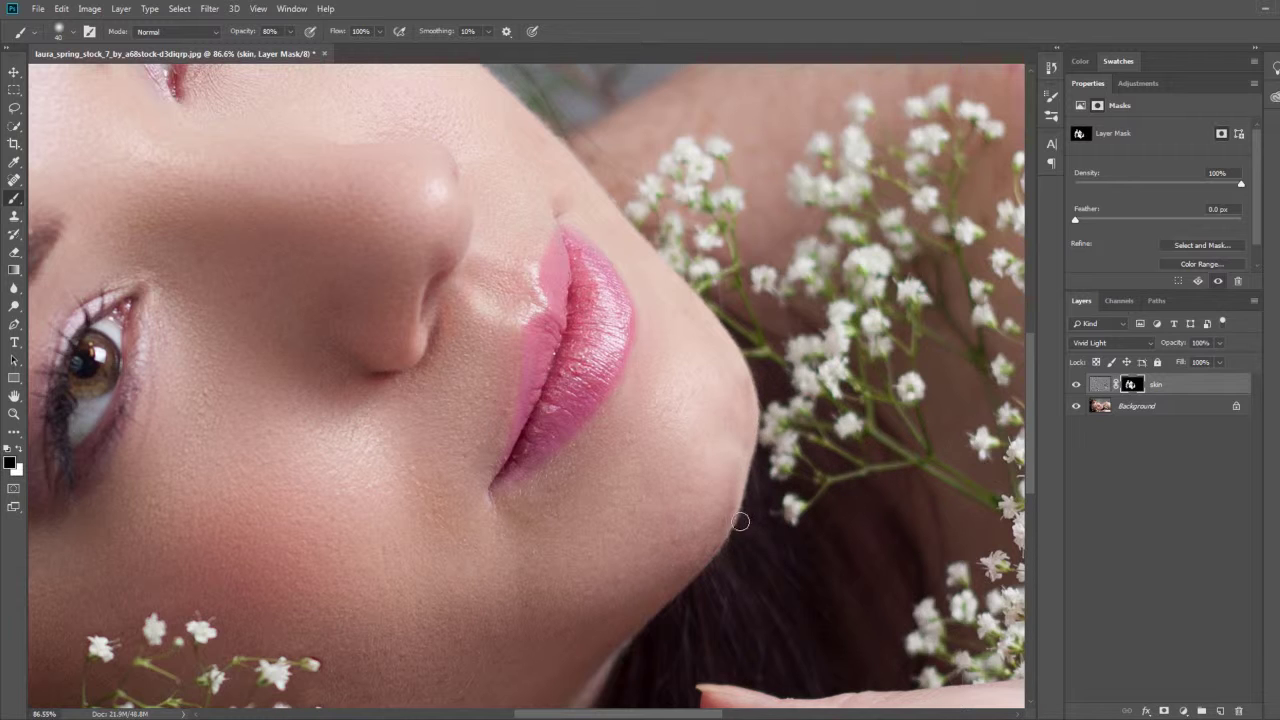
scroll(735, 545, down, 1)
scroll(751, 523, up, 2)
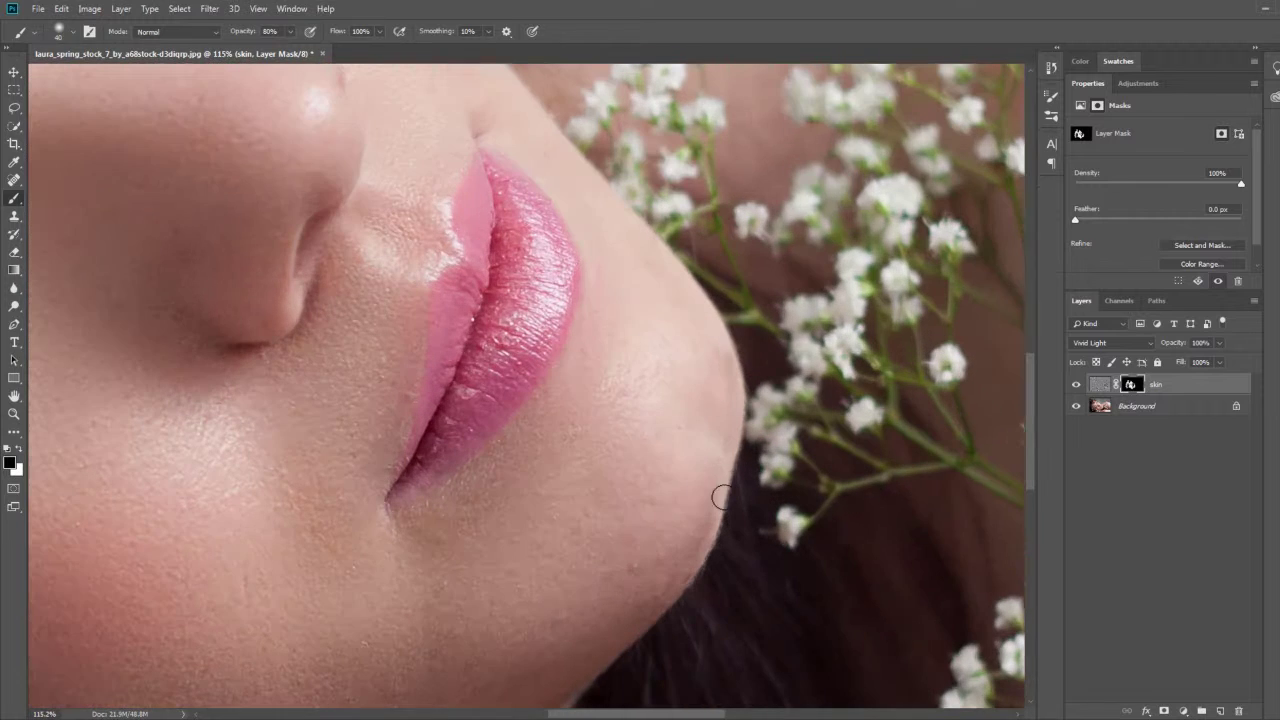
drag(714, 476, 686, 567)
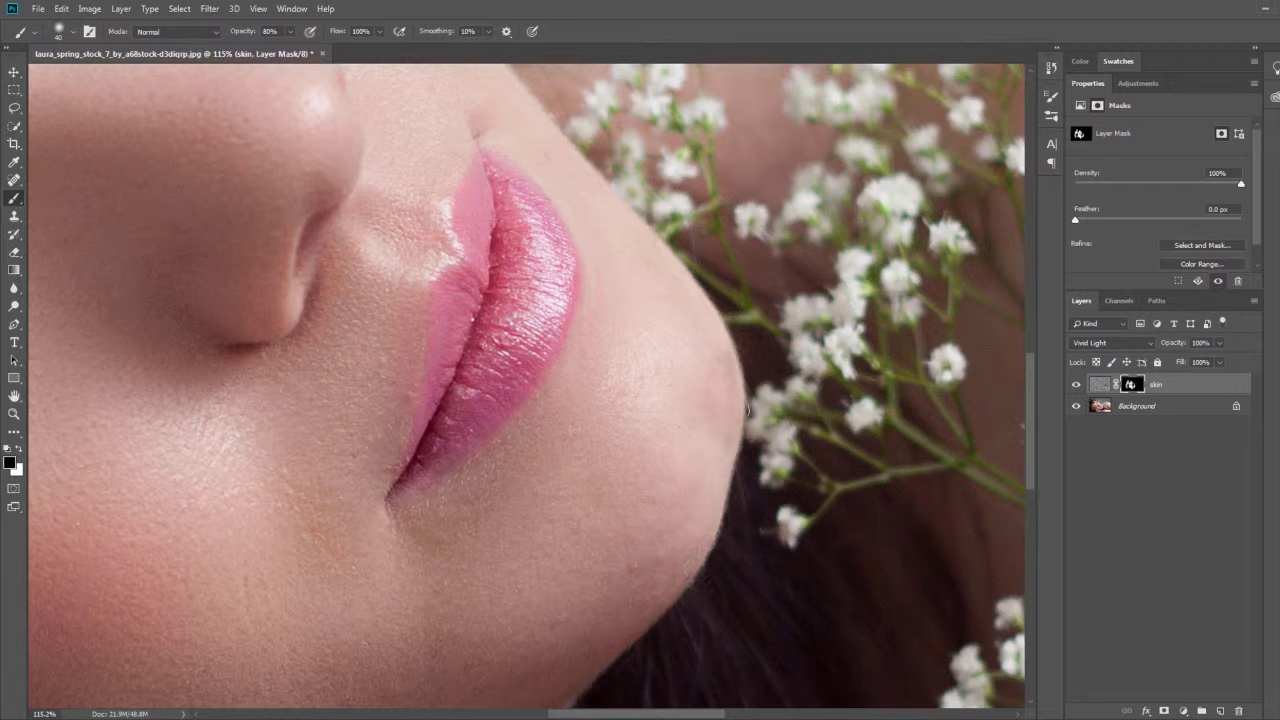
drag(734, 372, 733, 444)
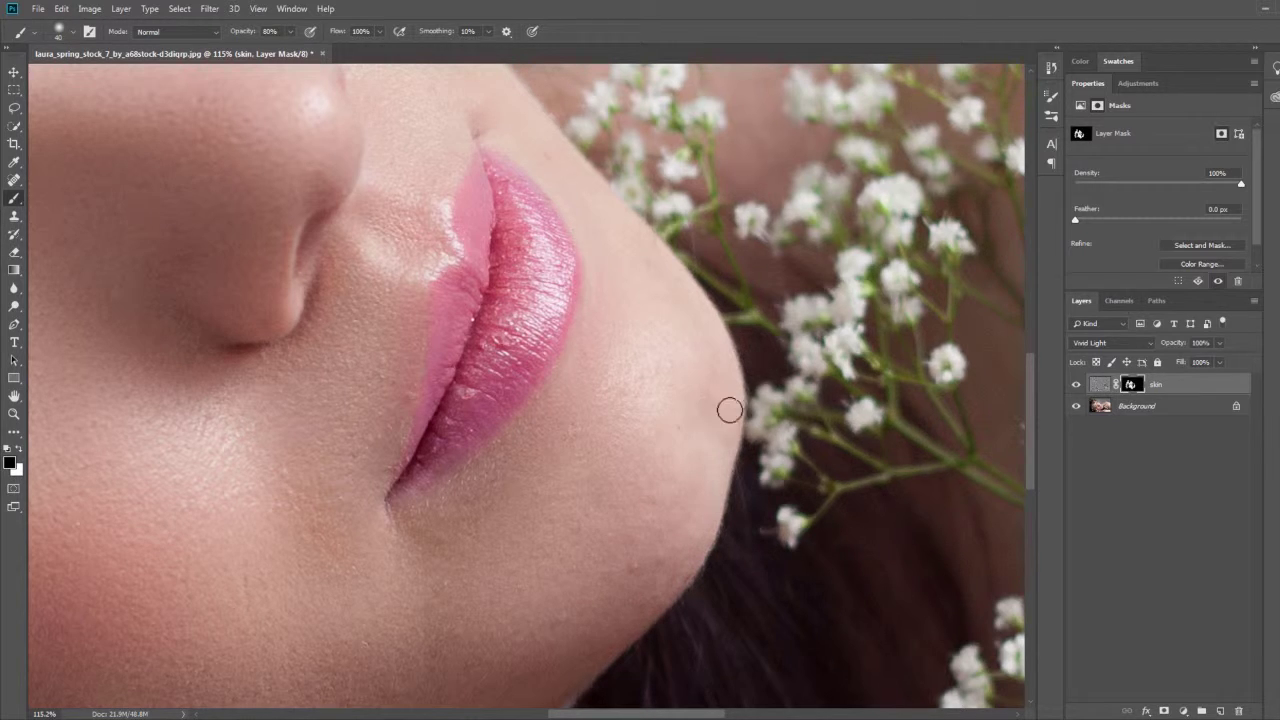
- Toggle the skin layer repeatedly to compare the image with and without smoothing
key(x)
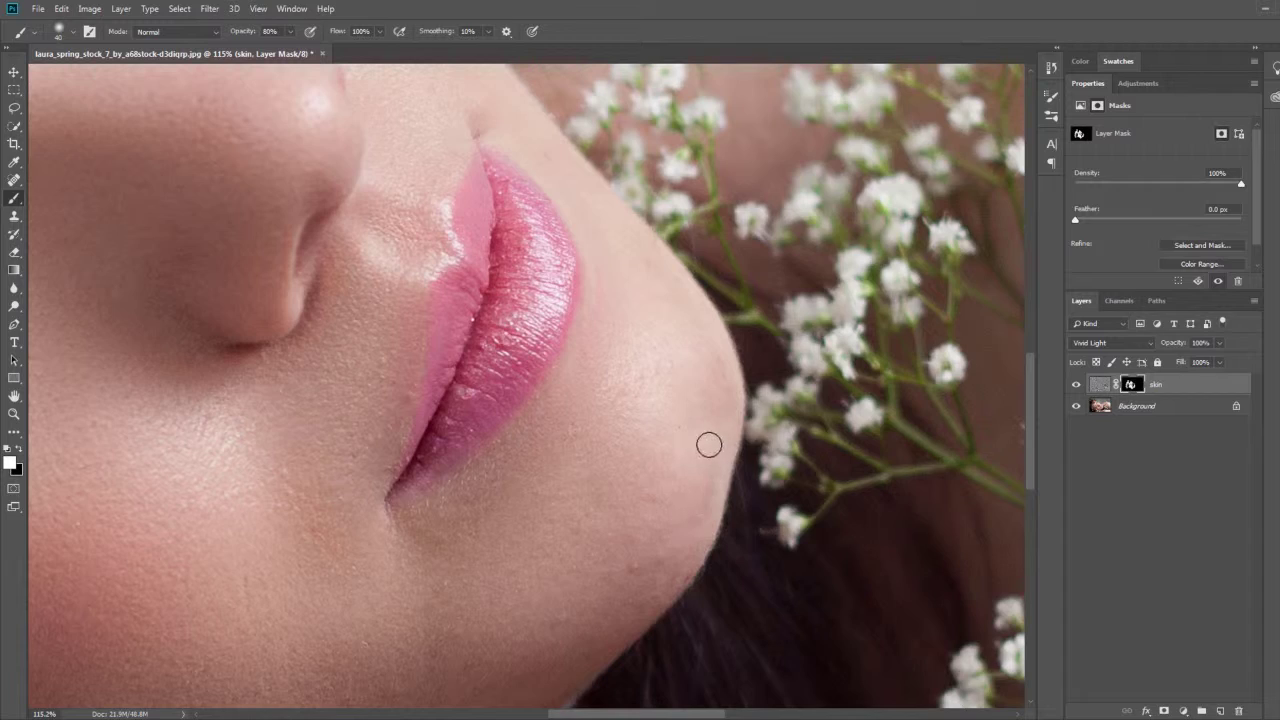
scroll(686, 537, down, 3)
scroll(731, 539, down, 3)
scroll(760, 420, up, 2)
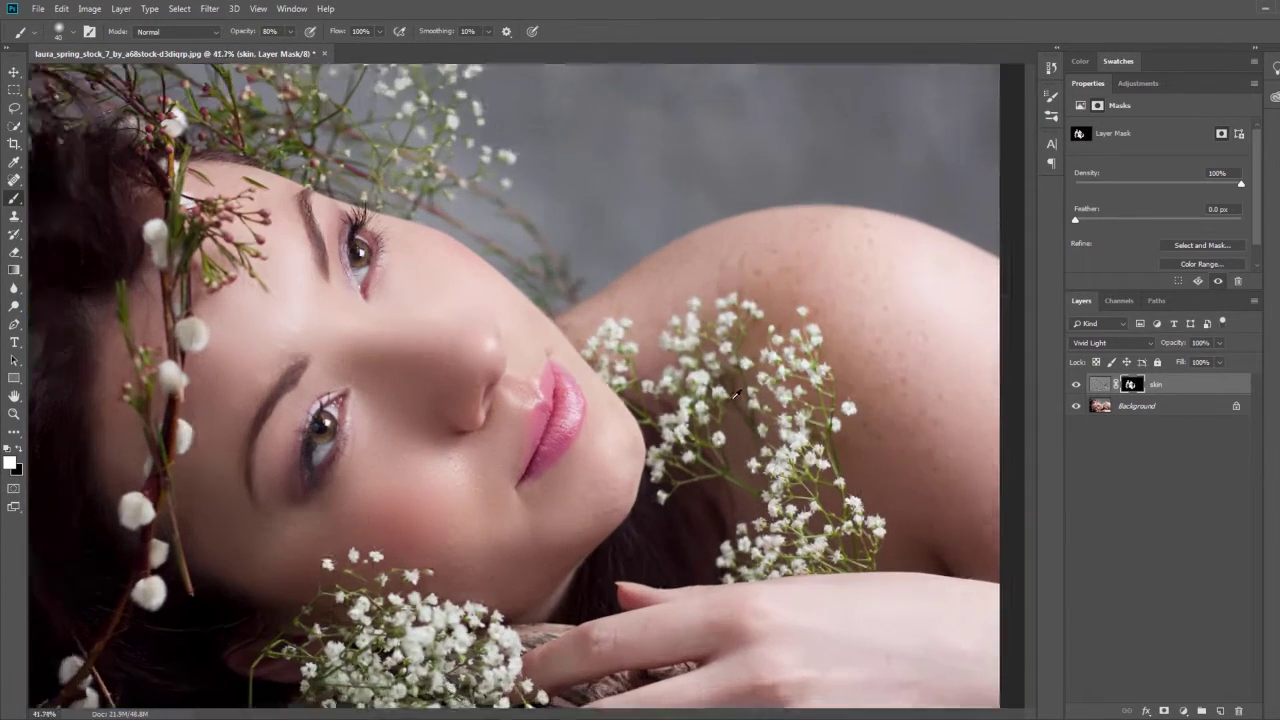
scroll(785, 351, up, 1)
click(1075, 384)
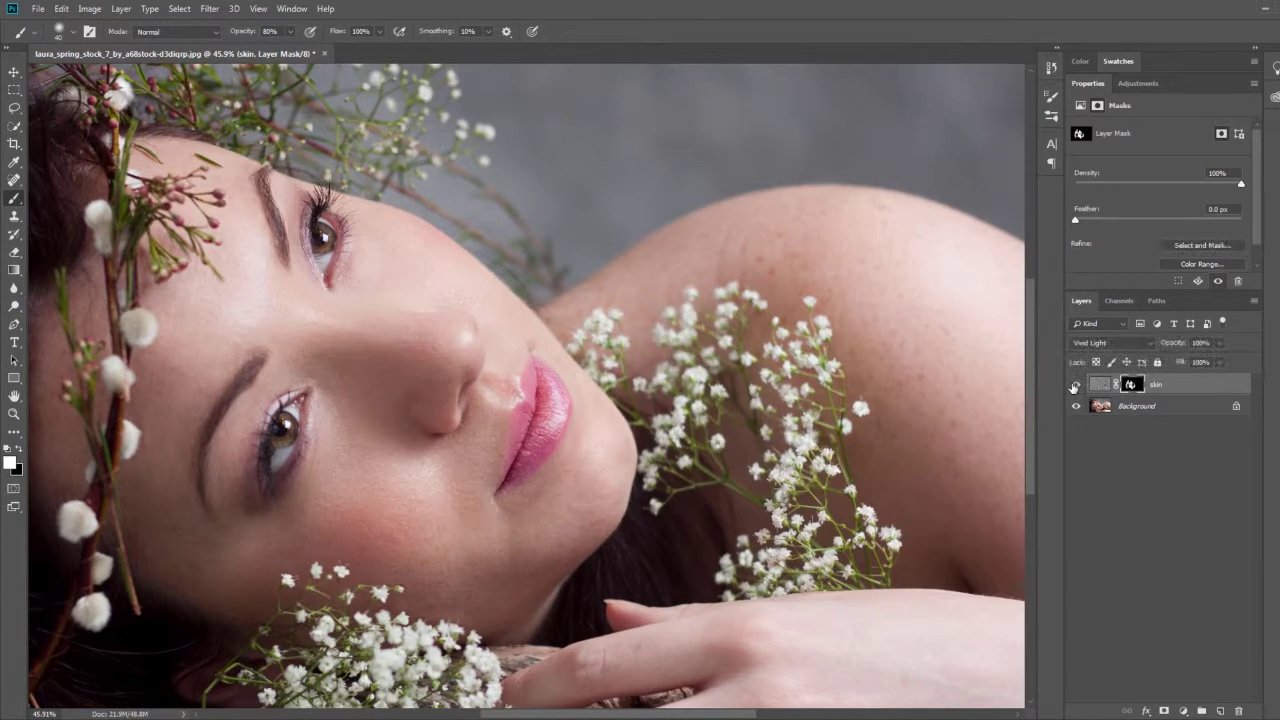
click(1075, 384)
click(1075, 384)
click(1075, 384)
click(1075, 384)
scroll(676, 382, up, 1)
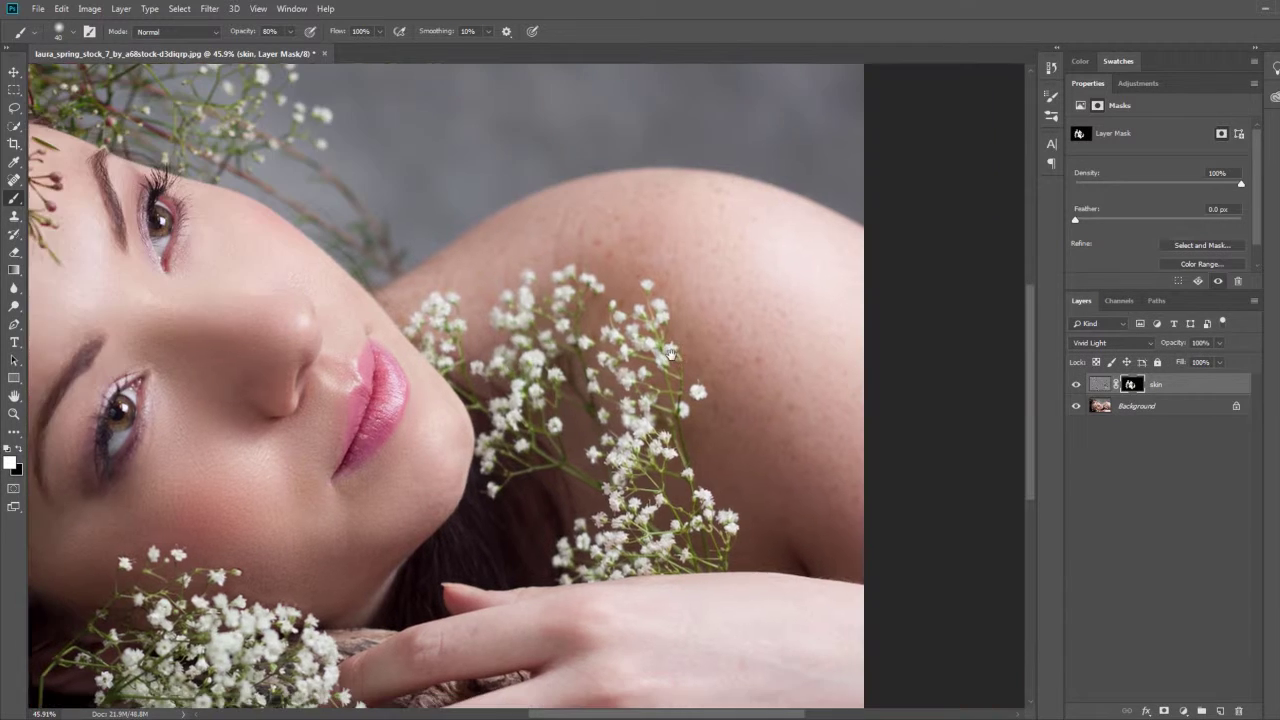
scroll(772, 272, up, 2)
- Paint smoothing over the bare shoulder with a brush enlarged to 264 px, then switch to black
alt+drag(737, 277, 725, 277)
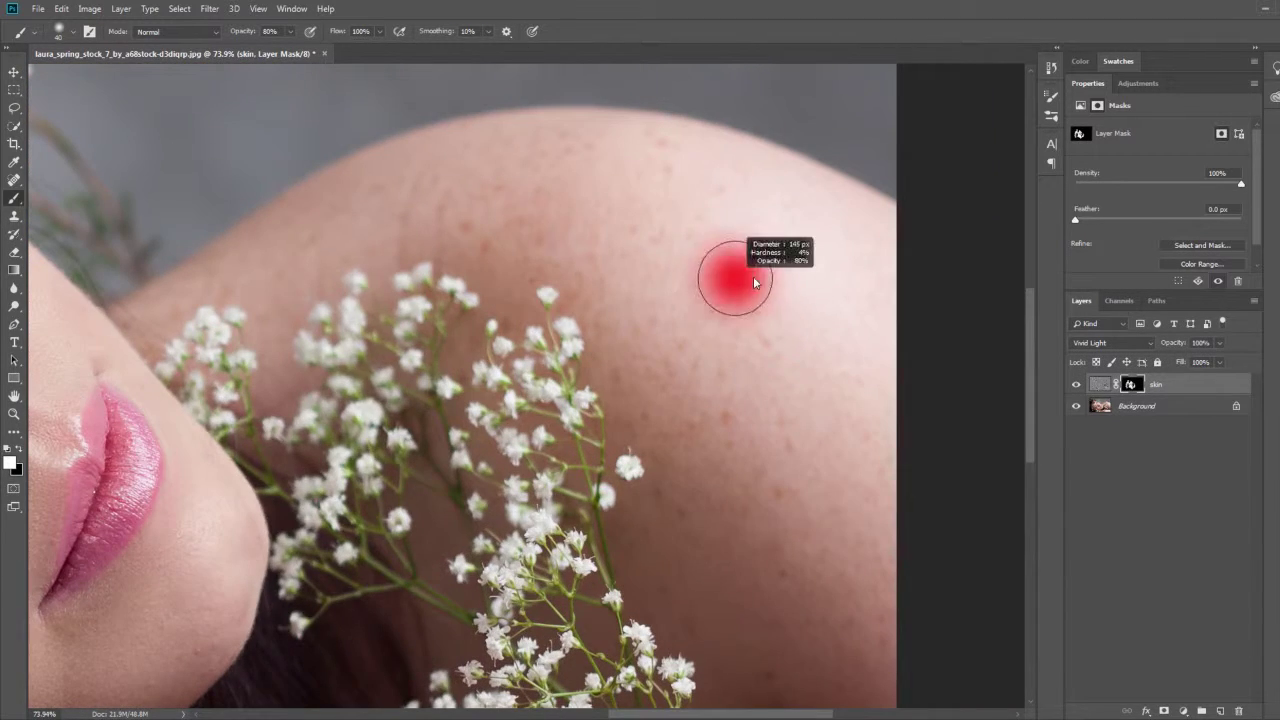
mouse_move(563, 145)
mouse_down()
mouse_move(740, 174)
mouse_move(646, 137)
mouse_move(871, 231)
mouse_move(696, 179)
mouse_move(637, 231)
mouse_move(496, 234)
mouse_move(480, 246)
mouse_move(463, 211)
mouse_move(429, 217)
mouse_move(420, 191)
mouse_move(351, 194)
mouse_move(269, 277)
mouse_move(186, 286)
mouse_move(417, 211)
mouse_move(360, 257)
mouse_move(436, 242)
mouse_move(480, 200)
mouse_move(417, 203)
mouse_move(494, 214)
mouse_move(553, 249)
mouse_move(597, 220)
mouse_move(569, 220)
mouse_move(518, 269)
mouse_move(623, 337)
mouse_move(711, 360)
mouse_move(775, 341)
mouse_move(697, 289)
mouse_move(786, 303)
mouse_move(654, 157)
mouse_move(549, 159)
mouse_move(569, 134)
mouse_move(771, 191)
mouse_move(857, 417)
mouse_move(852, 443)
mouse_move(828, 365)
mouse_up()
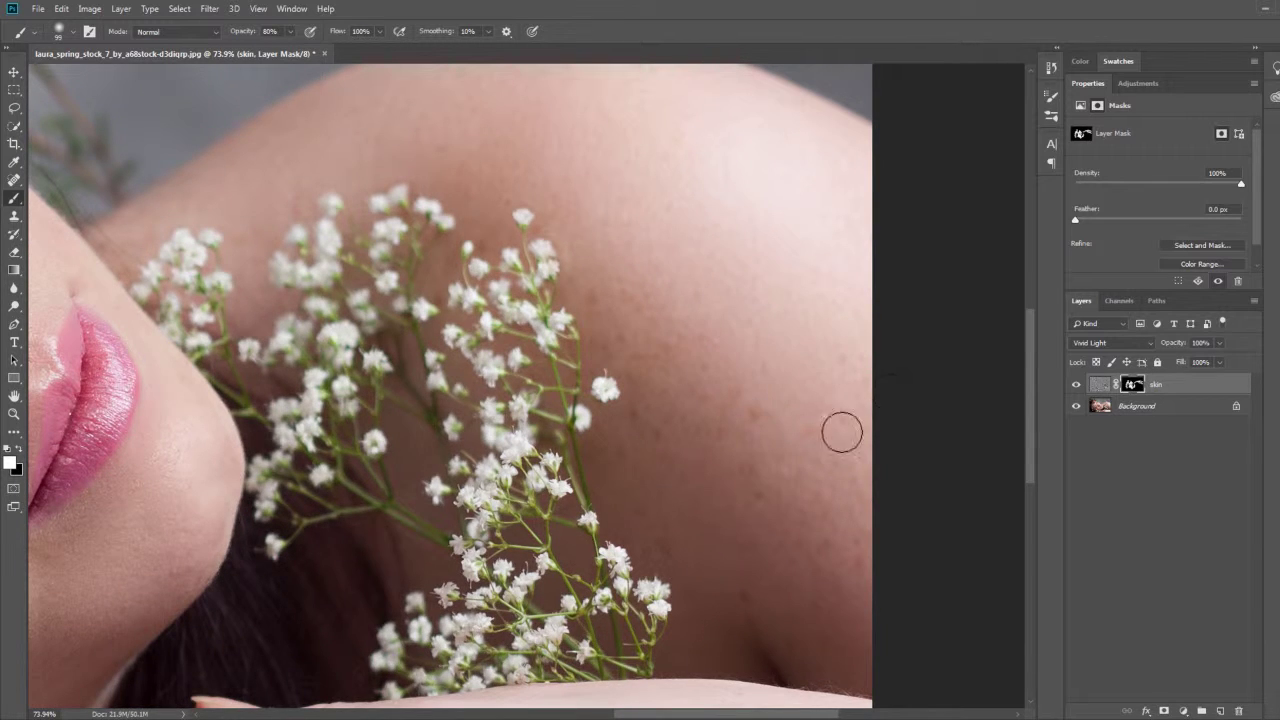
drag(771, 446, 756, 381)
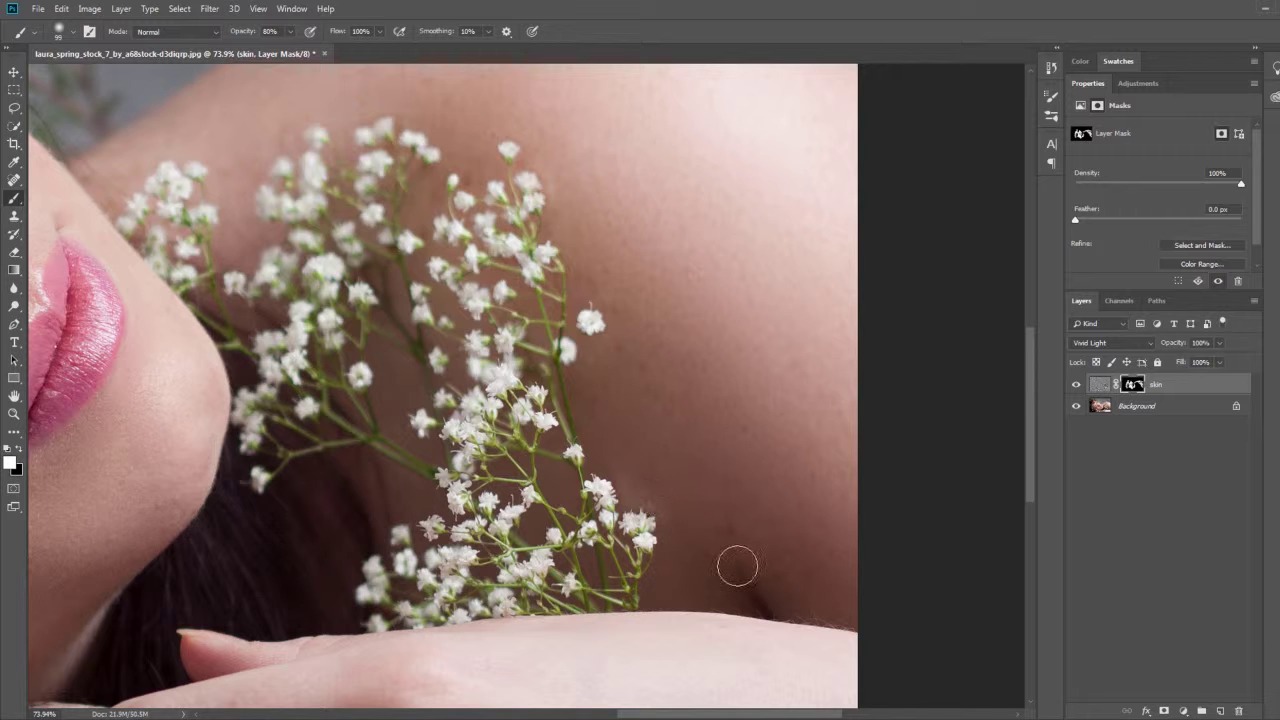
drag(755, 458, 800, 458)
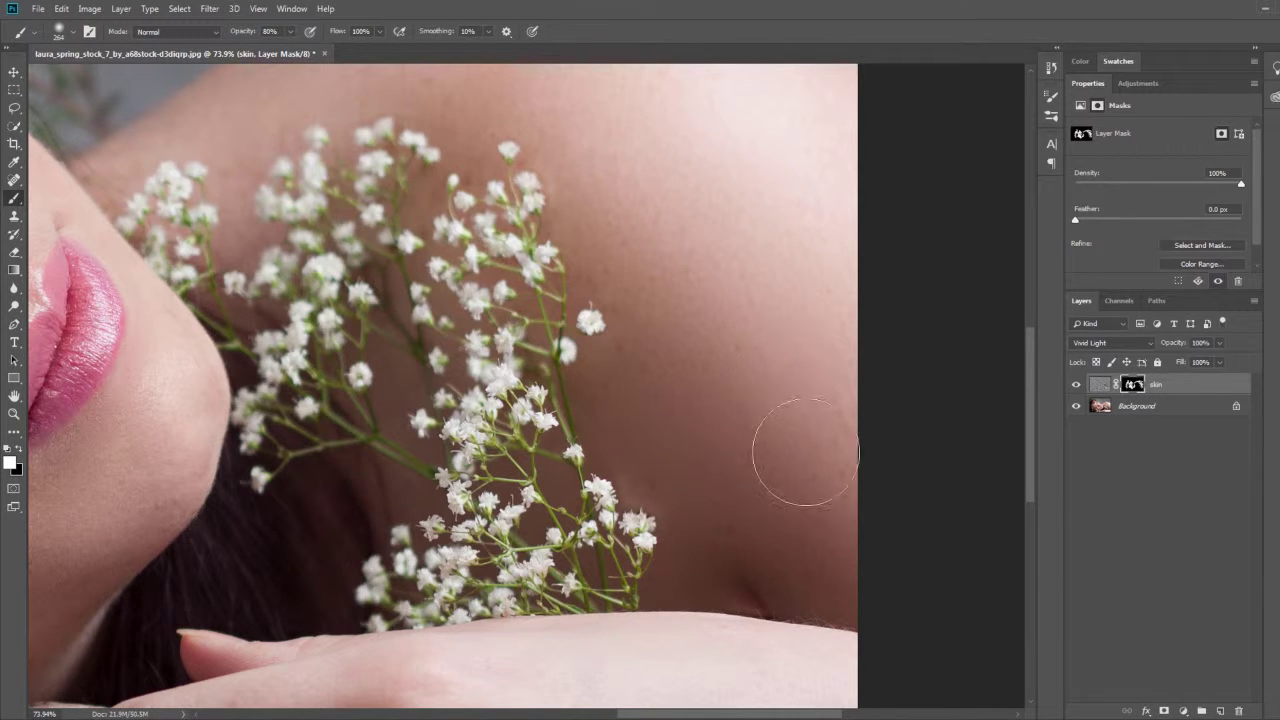
scroll(814, 457, down, 2)
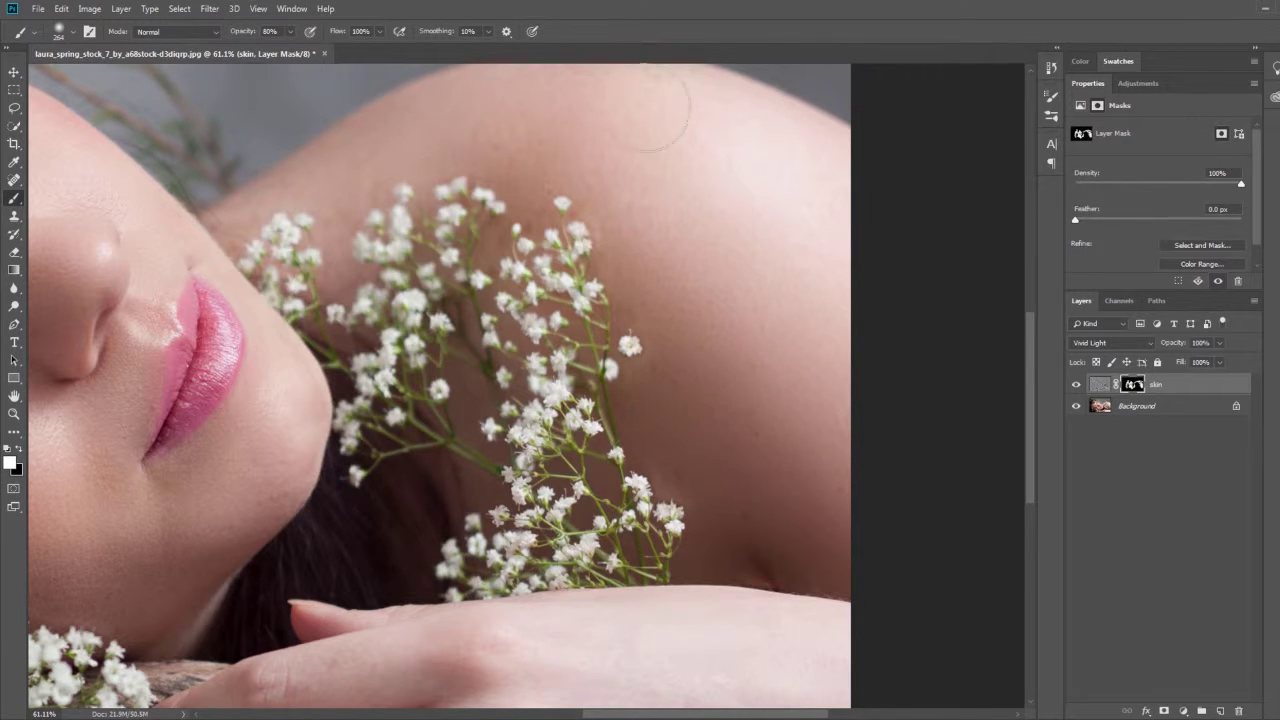
drag(669, 283, 722, 425)
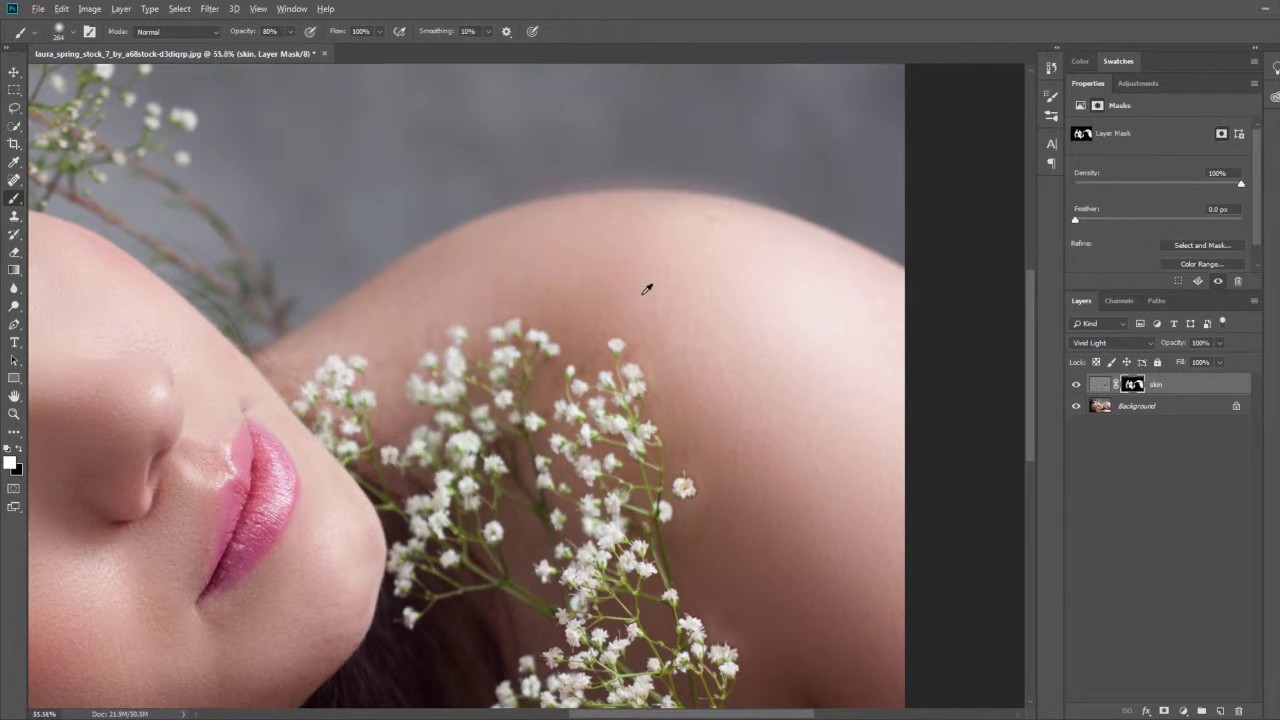
scroll(646, 286, down, 3)
key(x)
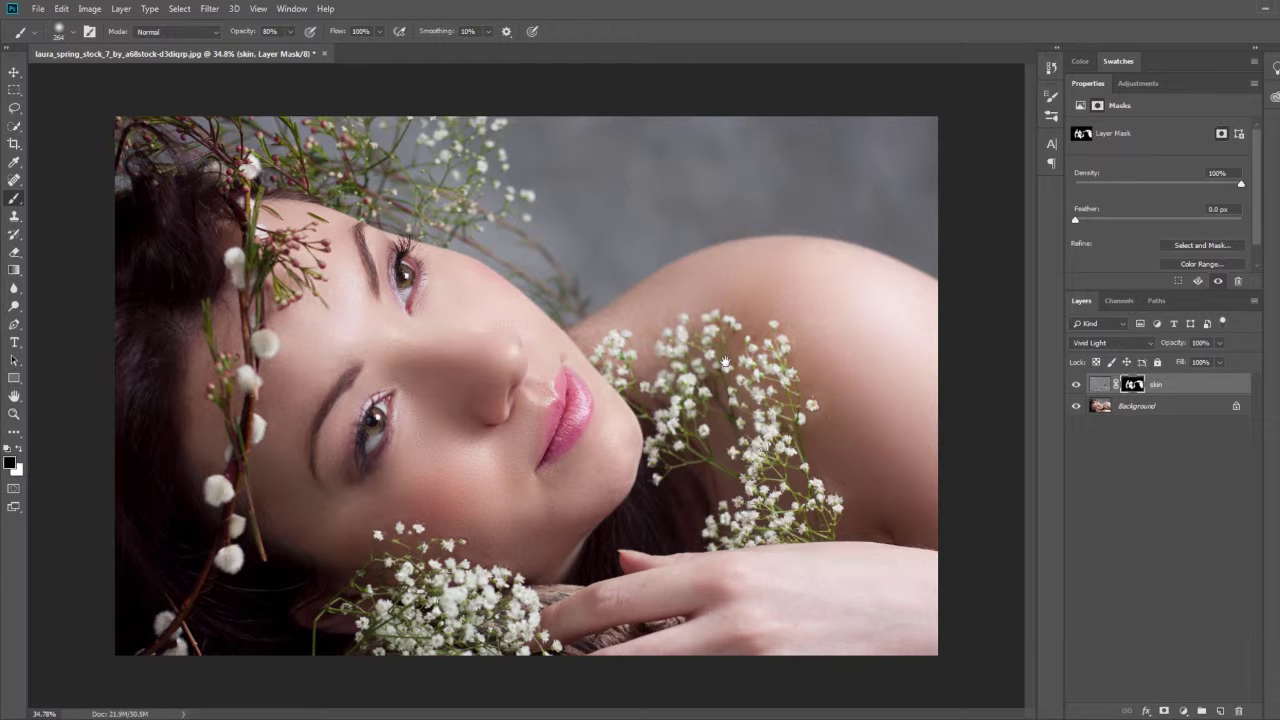
- Resize the brush to 131 px, paint smoothing over the foreground hand, then zoom out
scroll(869, 603, up, 2)
scroll(774, 531, up, 1)
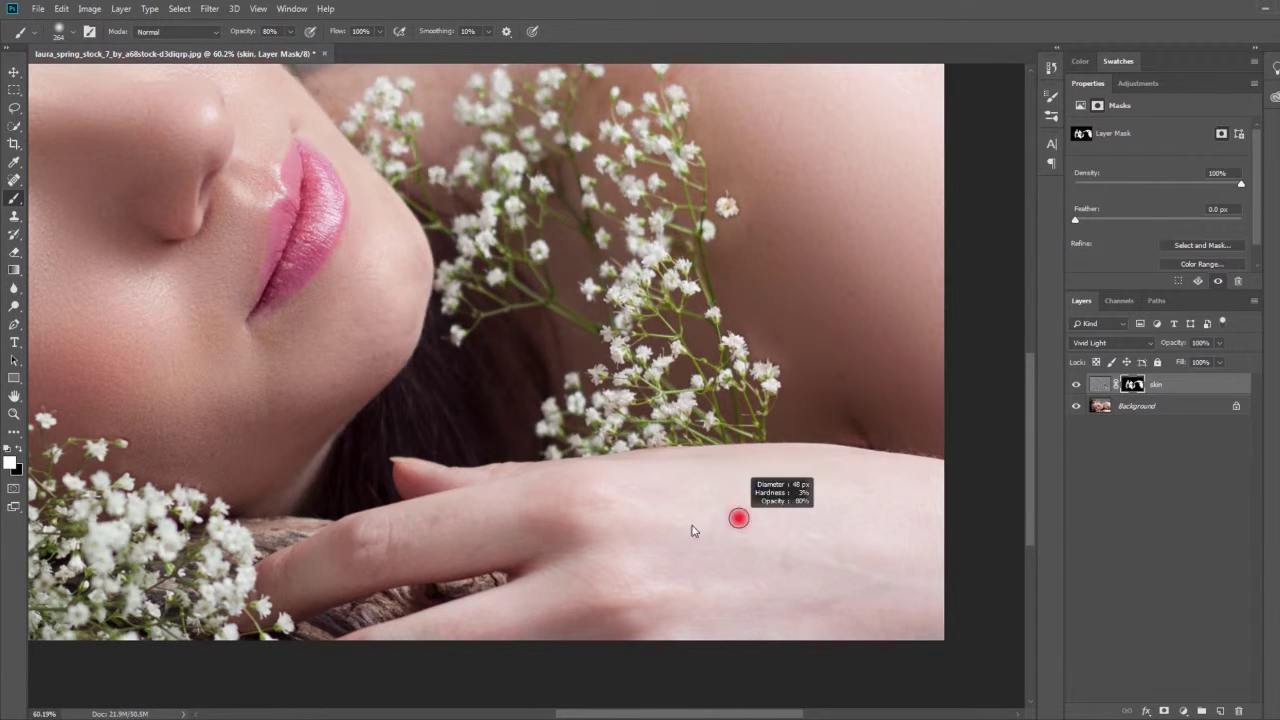
drag(737, 517, 771, 517)
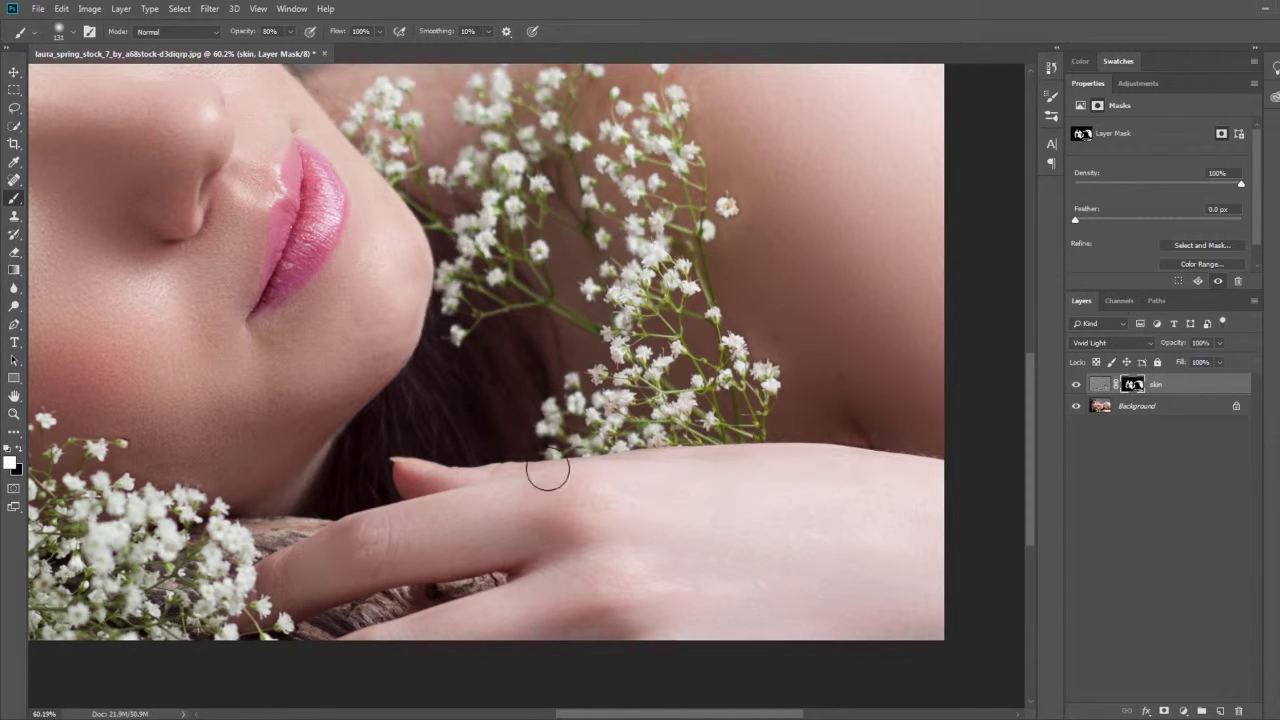
scroll(914, 486, down, 3)
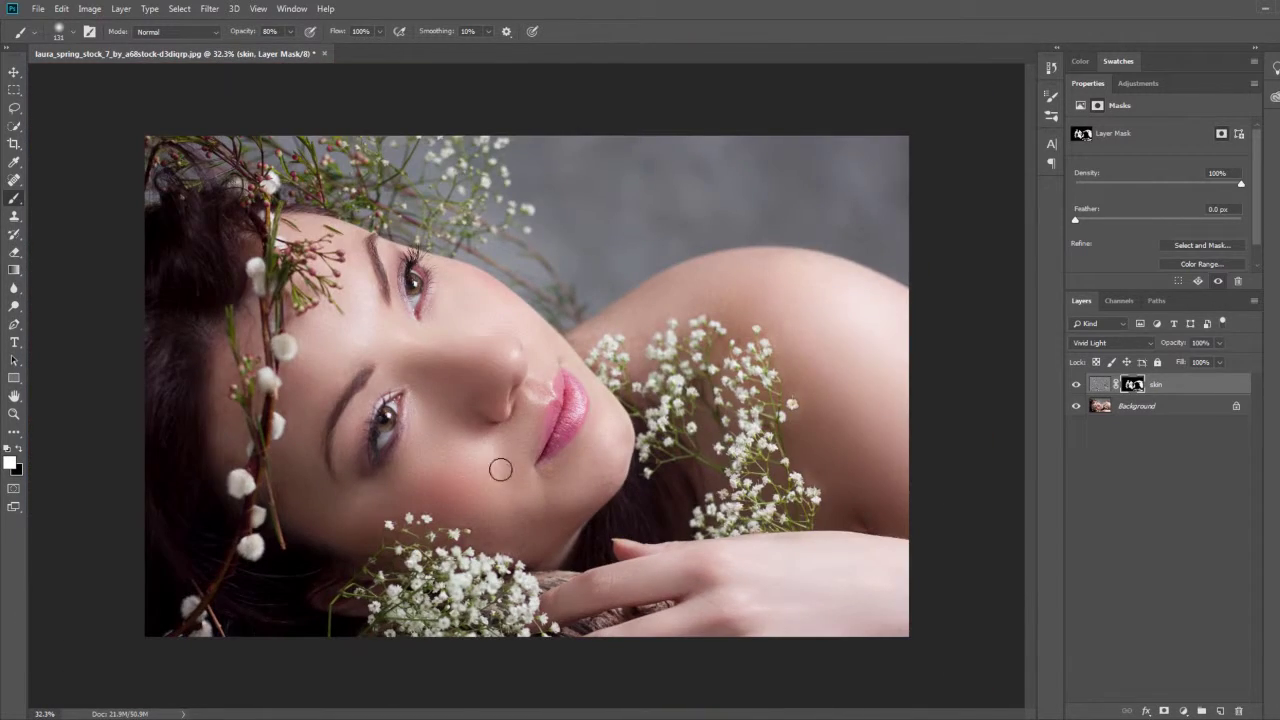
scroll(500, 466, up, 3)
scroll(577, 600, up, 2)
scroll(577, 600, up, 2)
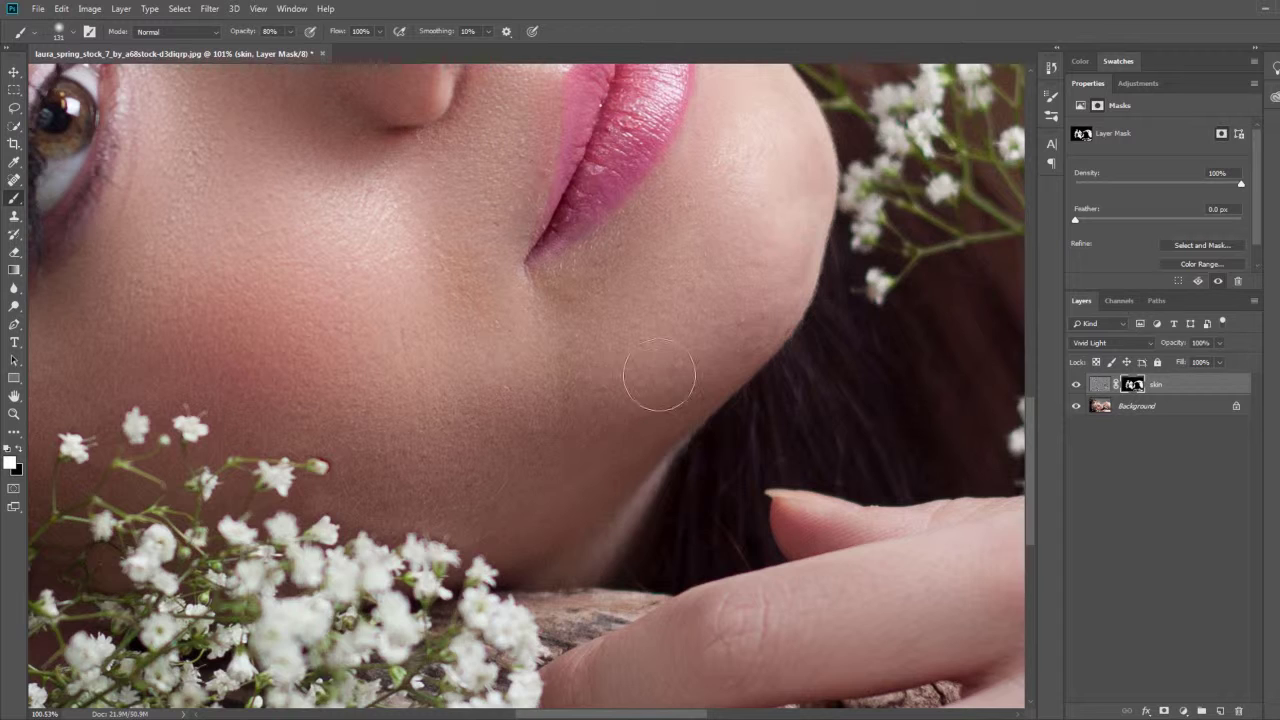
scroll(726, 353, down, 4)
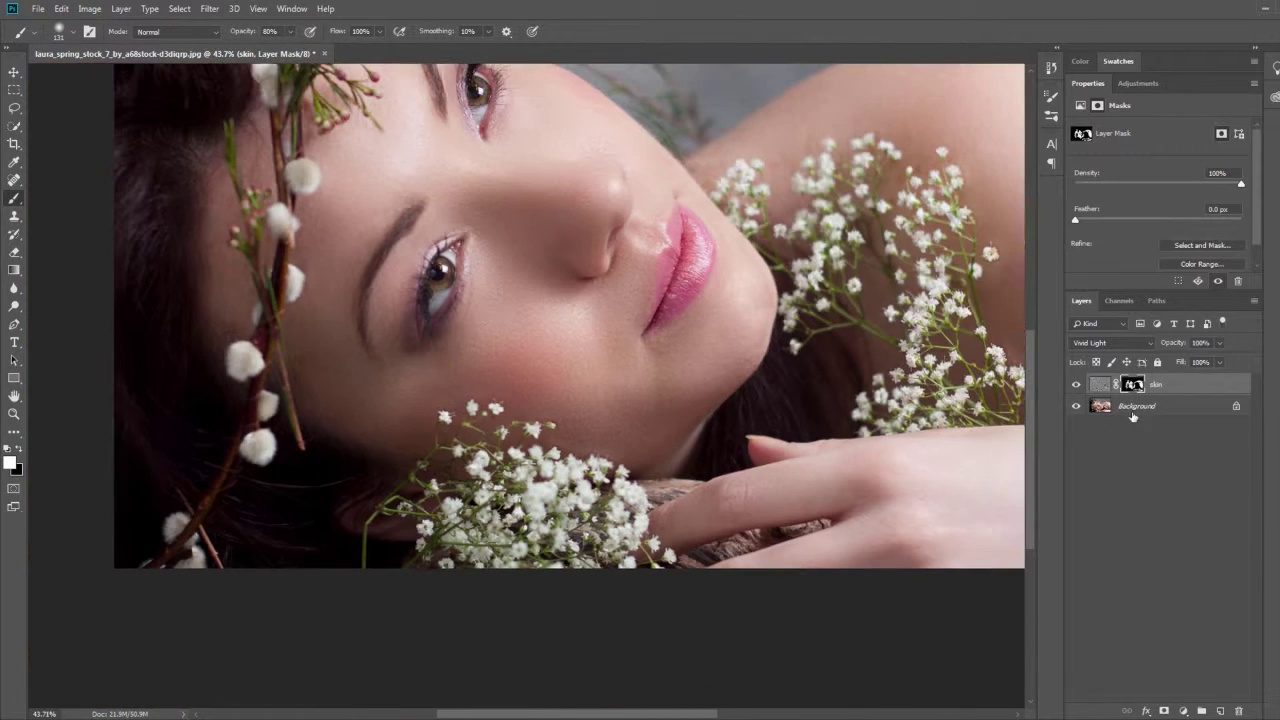
scroll(640, 349, down, 2)
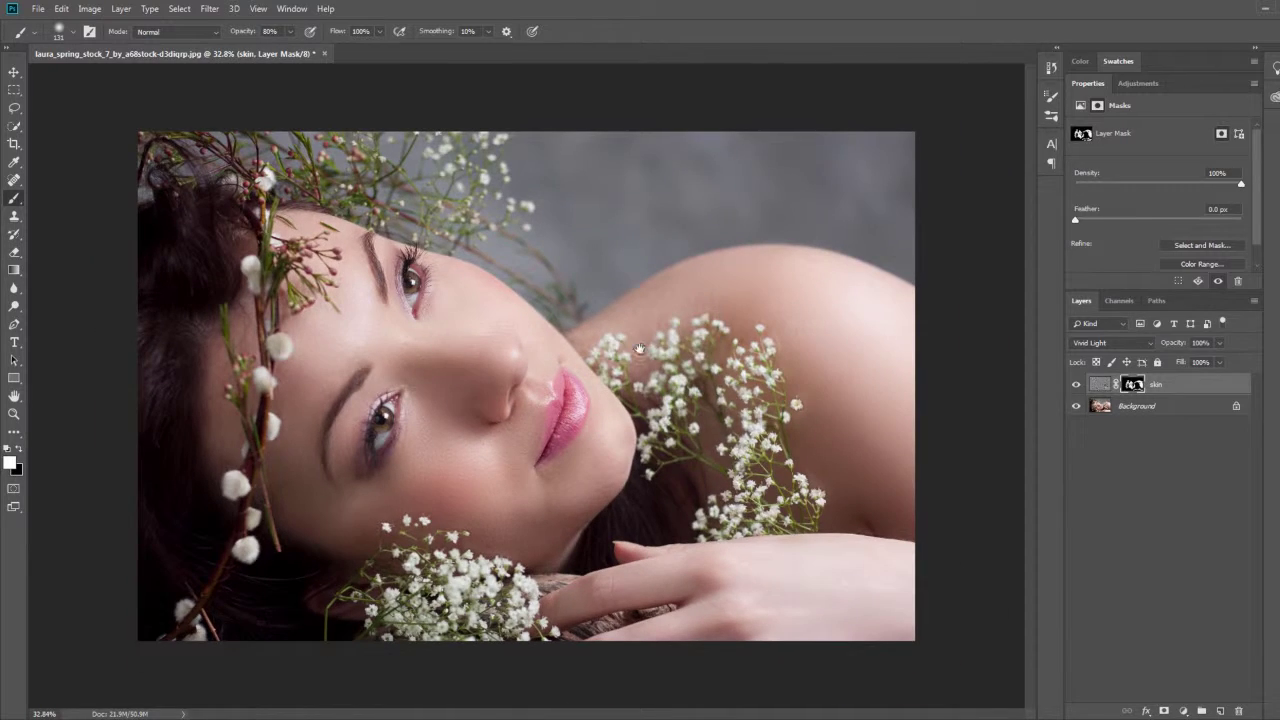
- Remove the duplicate skin copy layer, keeping only the masked skin layer
click(1195, 386)
key(ctrl+j)
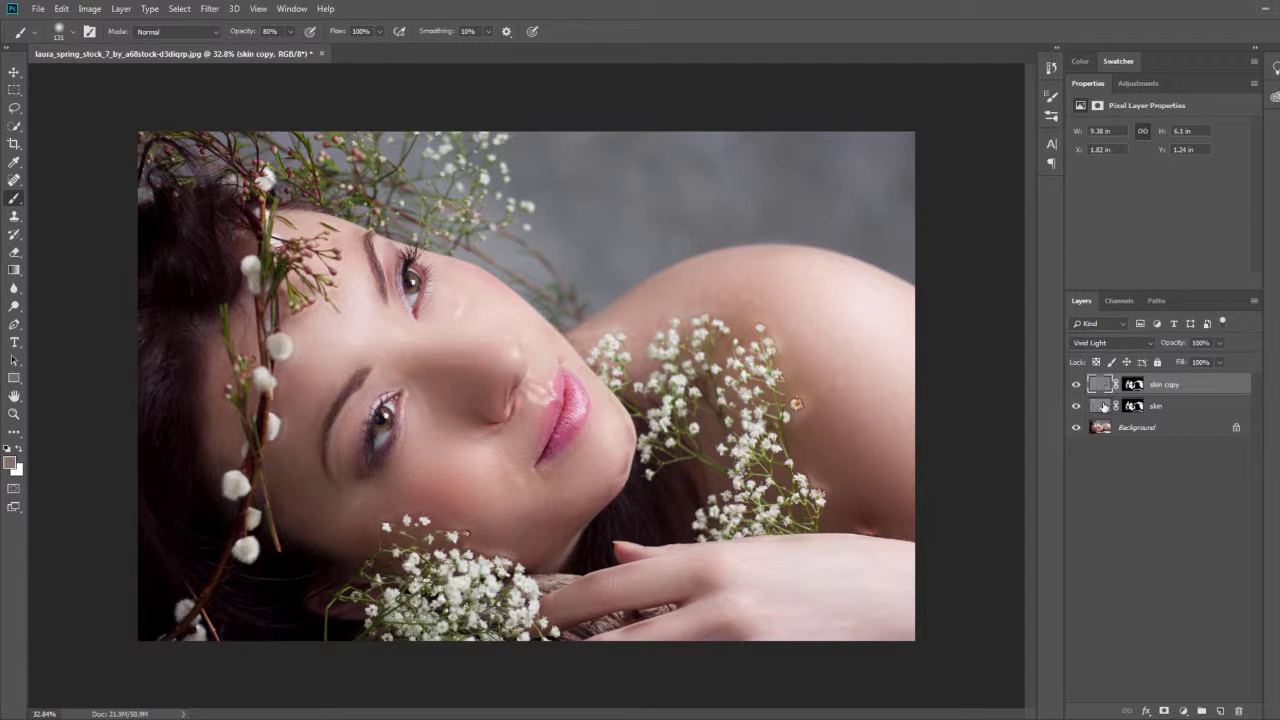
scroll(723, 420, up, 2)
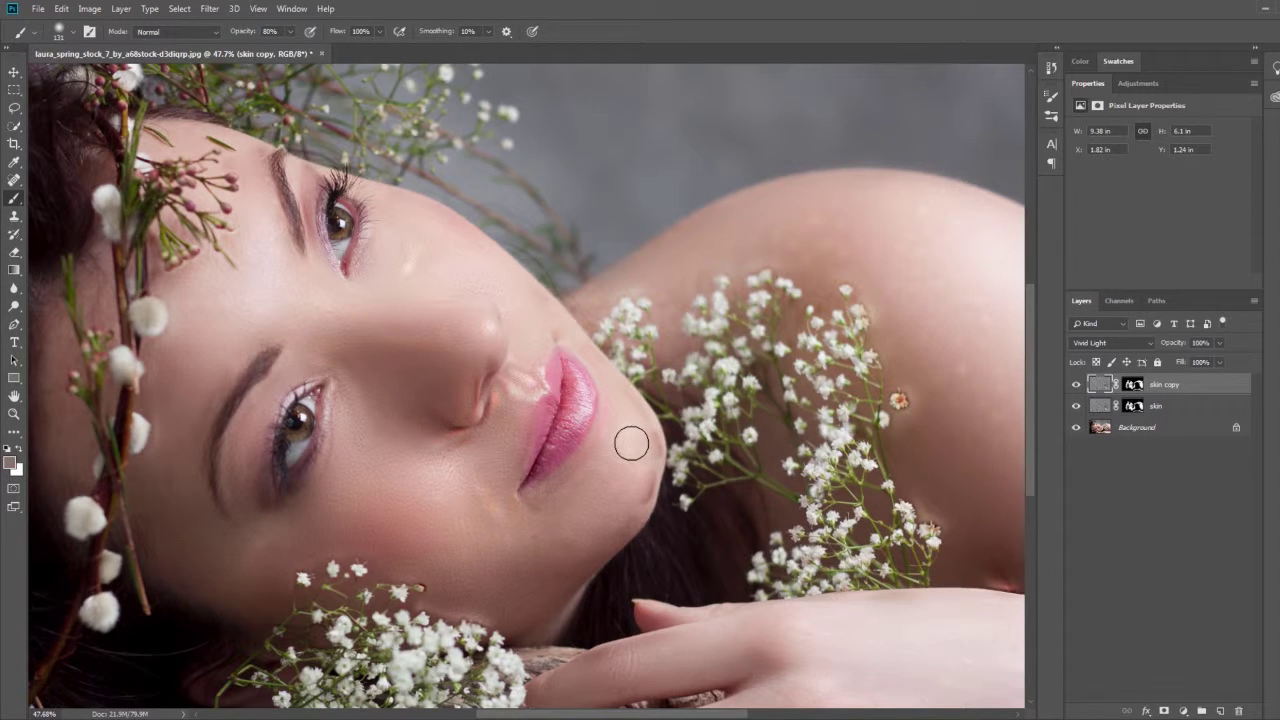
key(ctrl+e)
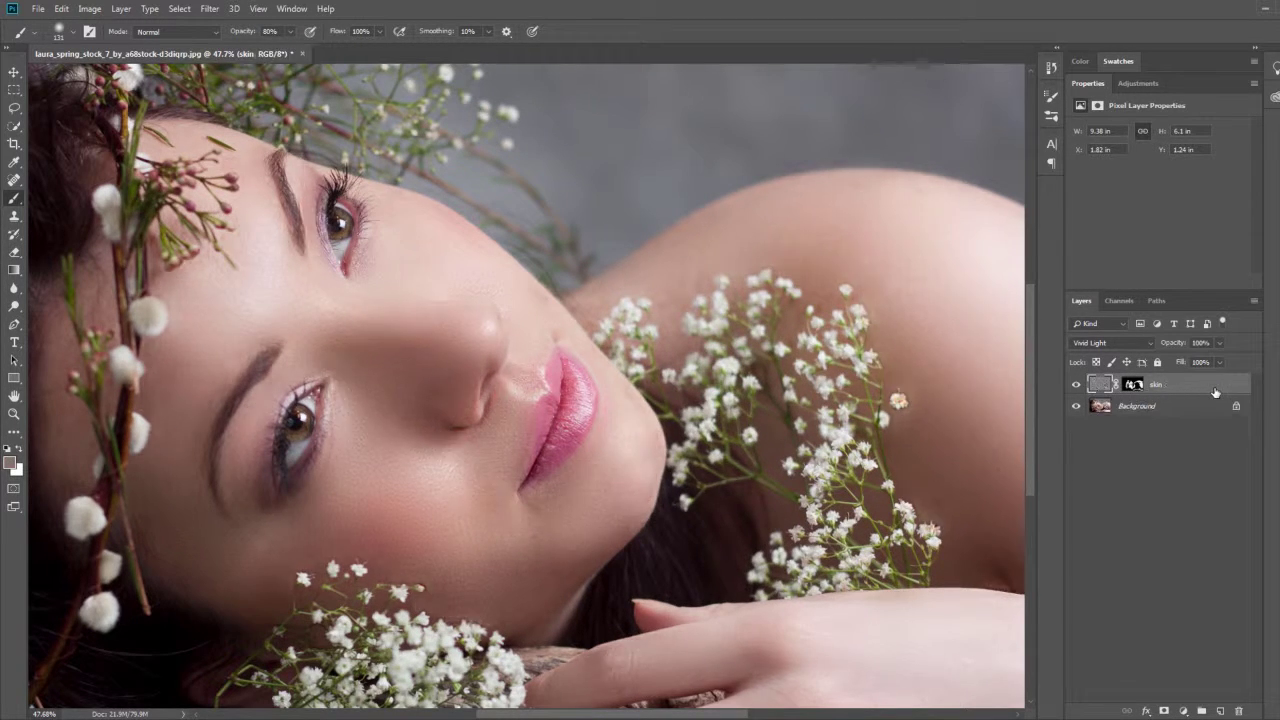
- Compare without smoothing, switch to the Move tool and add Background to the selection
click(1077, 385)
drag(870, 471, 804, 433)
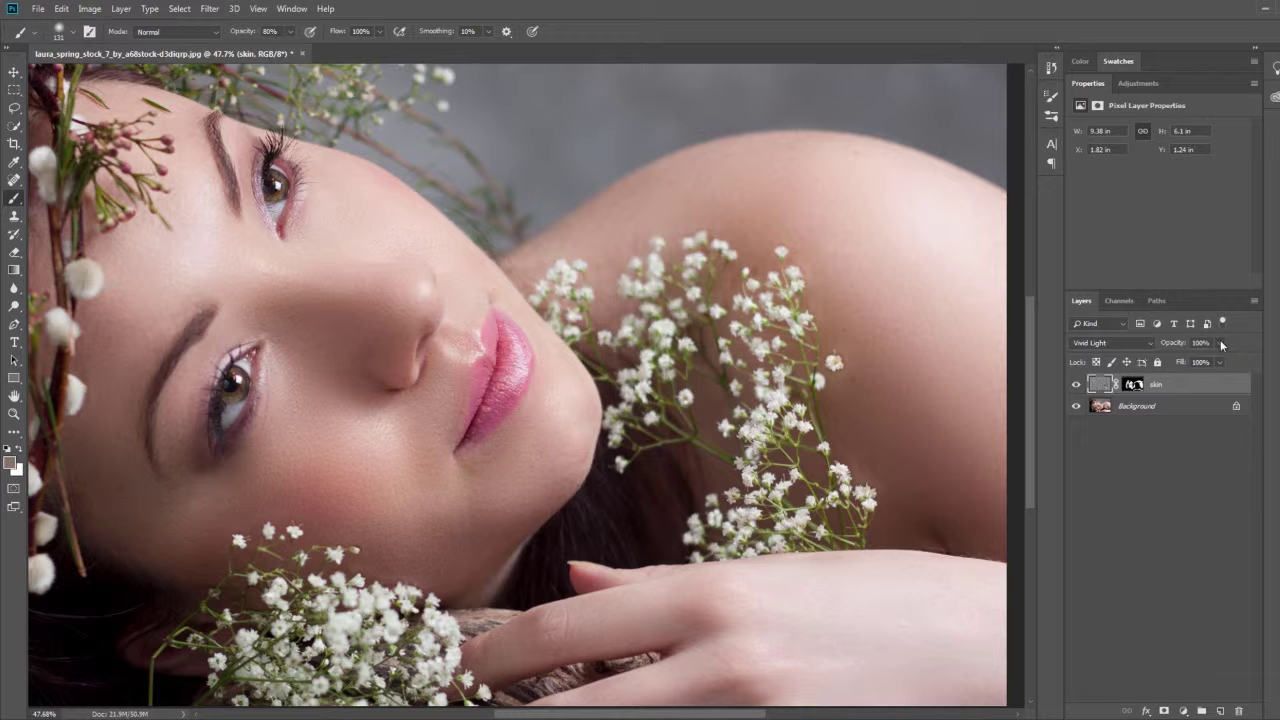
click(14, 72)
scroll(363, 338, down, 1)
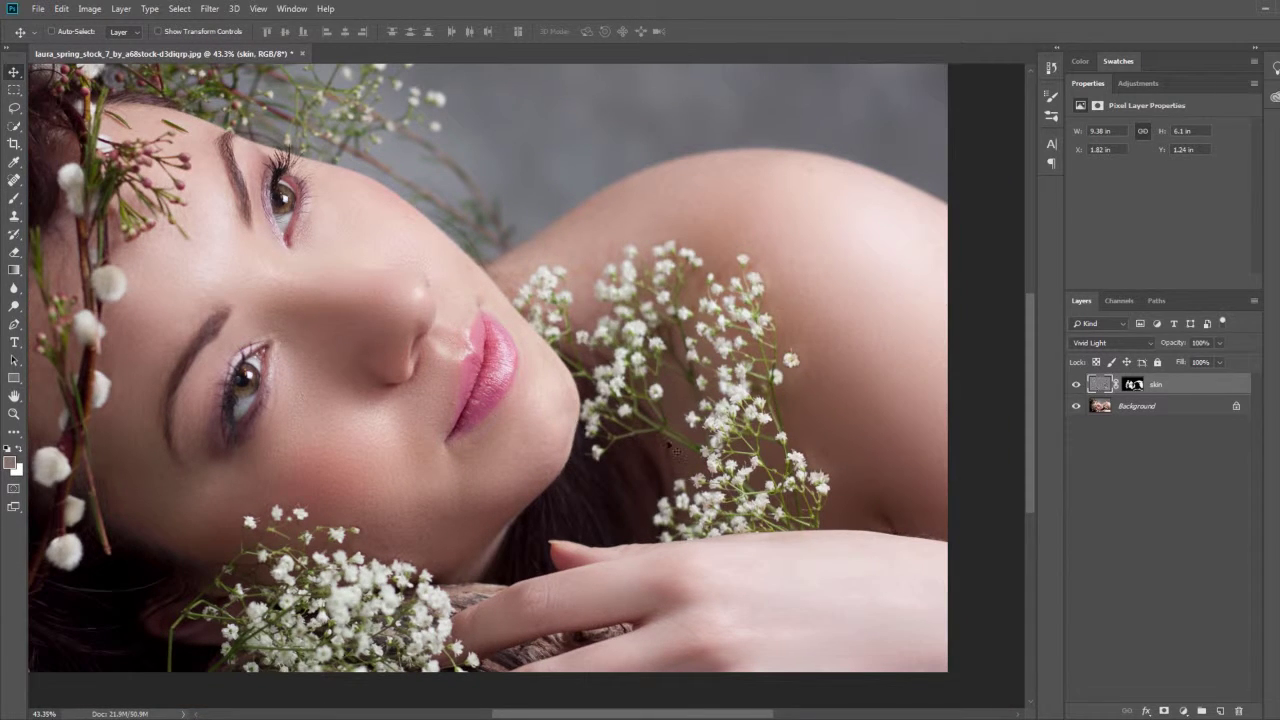
scroll(676, 452, down, 1)
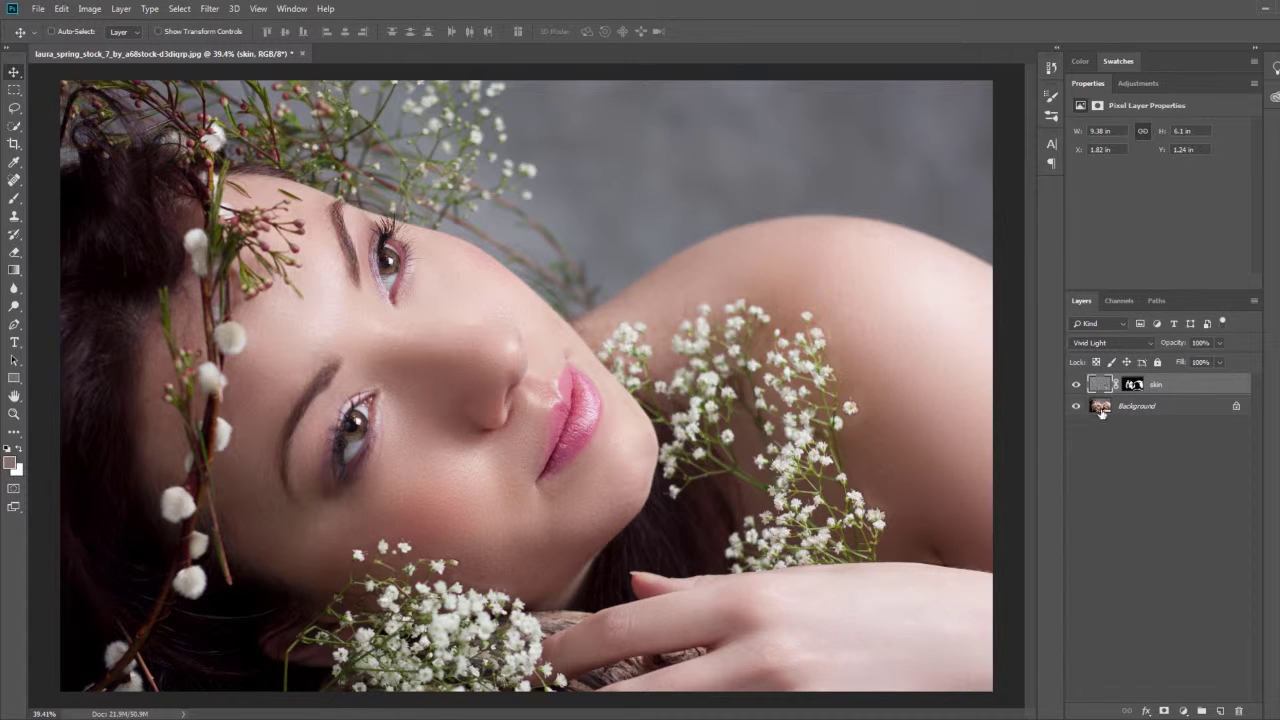
shift+click(1162, 408)
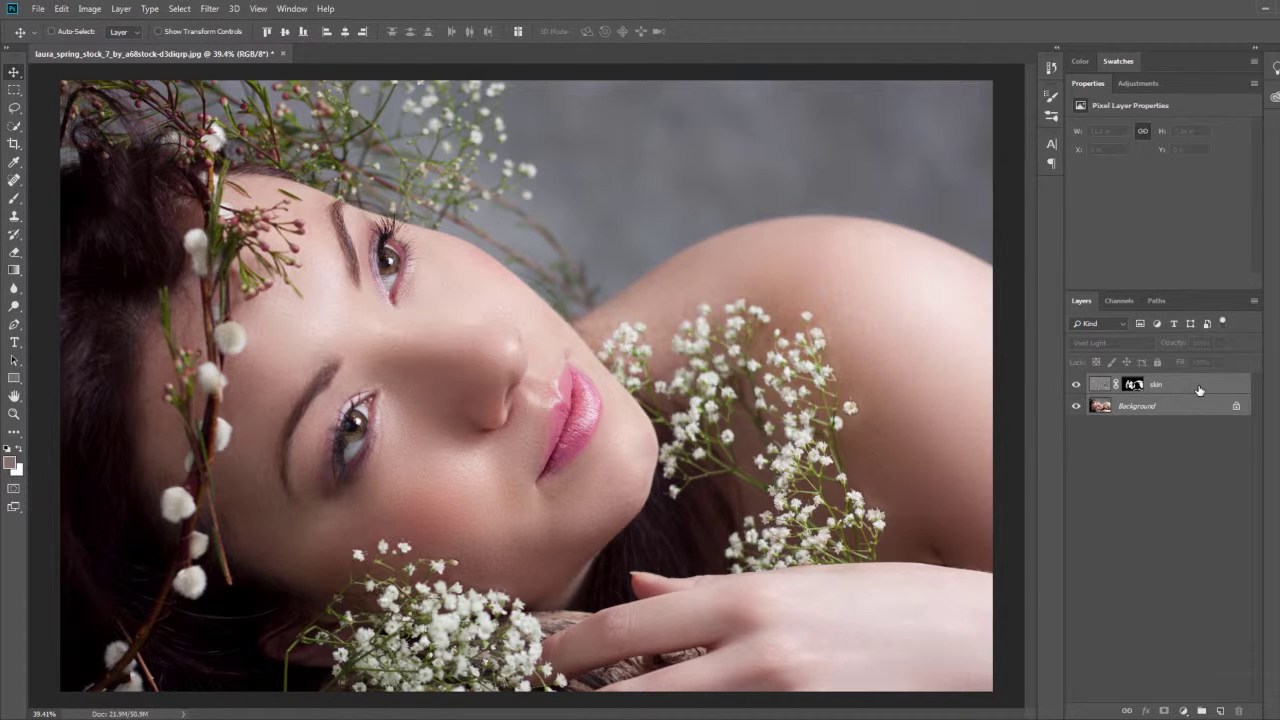
key(ctrl+alt+shift+e)
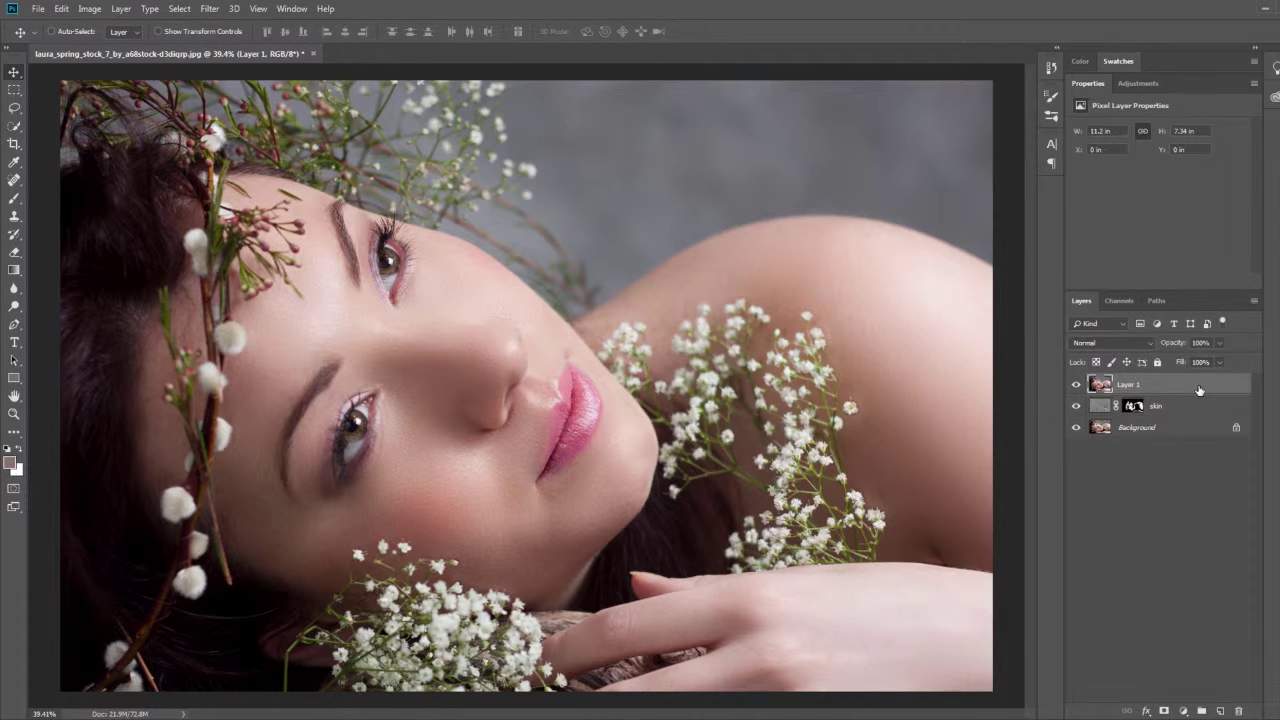
key(ctrl+z)
- Duplicate Background as a layer named 'high pass' and move it to the top
click(1199, 407)
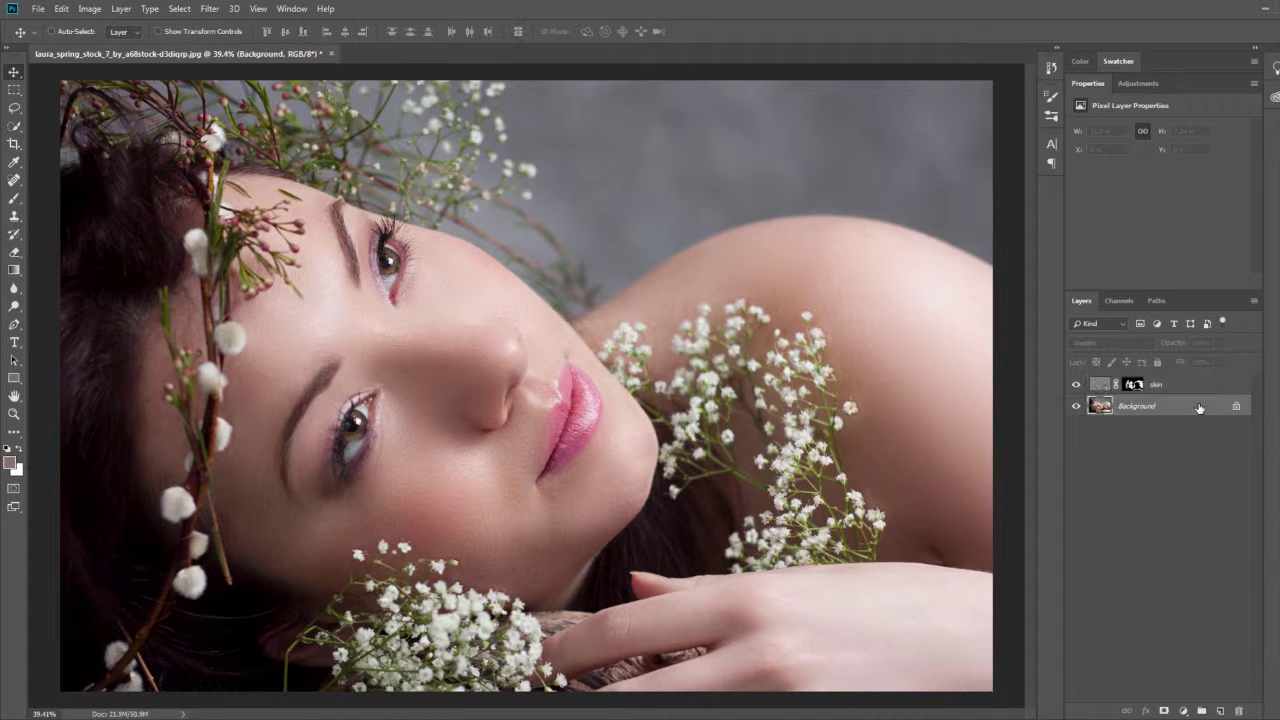
drag(1188, 410, 1220, 709)
text(l)
text(high pass)
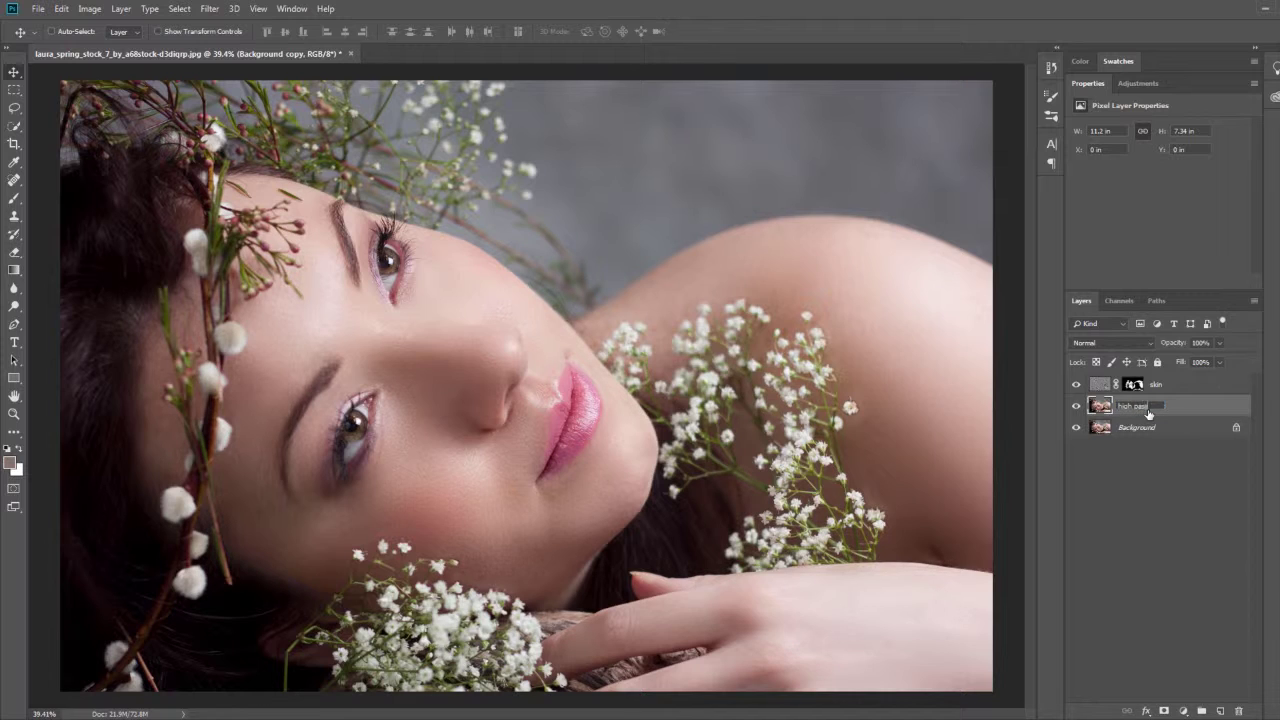
key(Return)
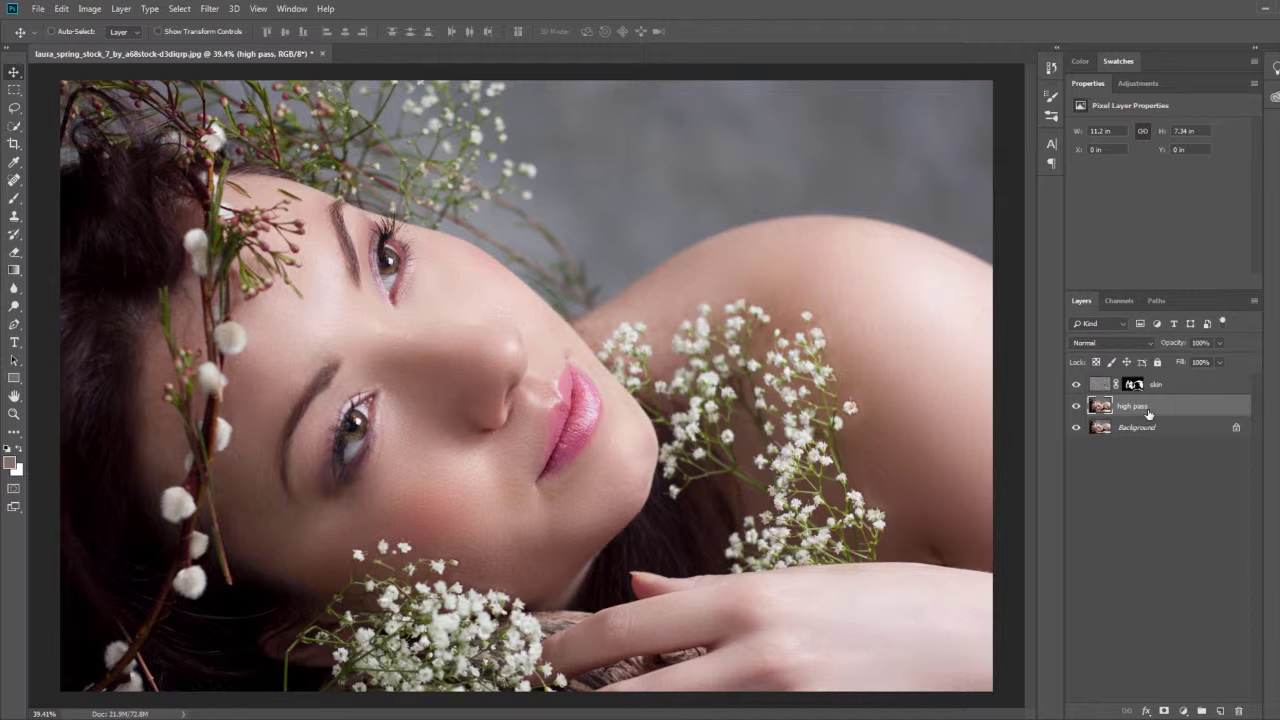
drag(1173, 409, 1137, 362)
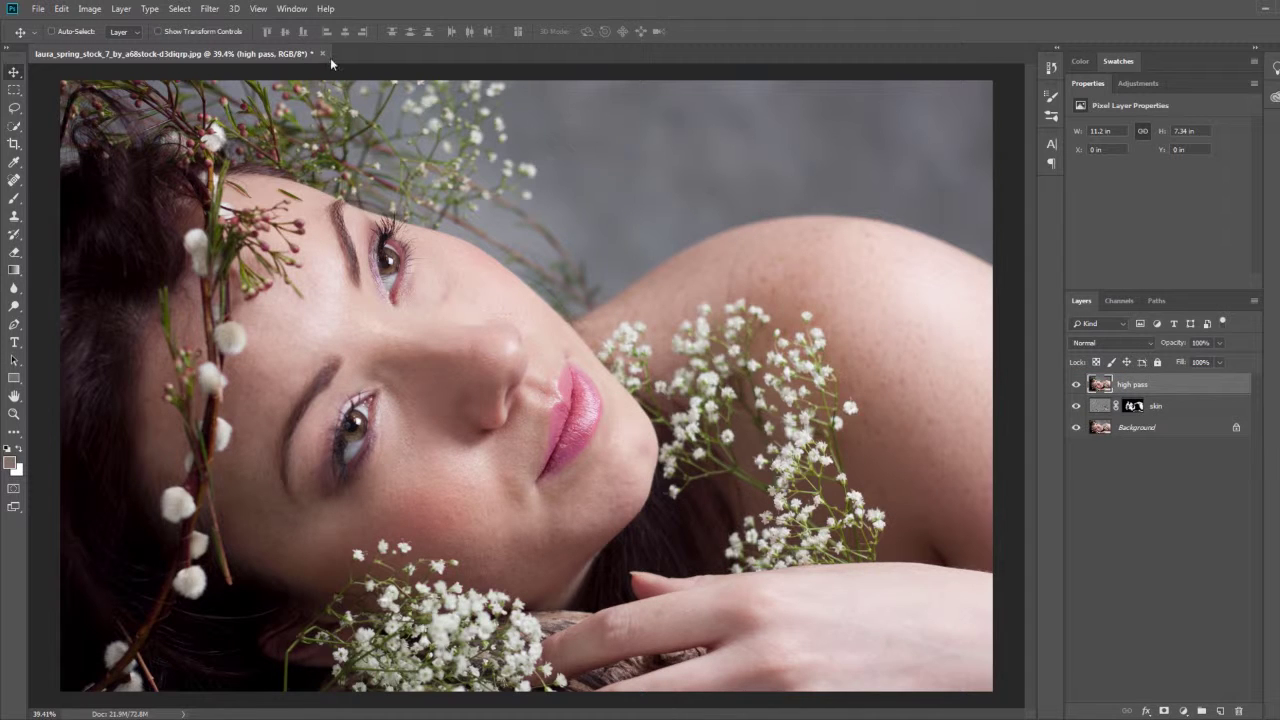
- Apply the High Pass filter with radius 1 to the high pass layer
click(209, 8)
mouse_move(220, 284)
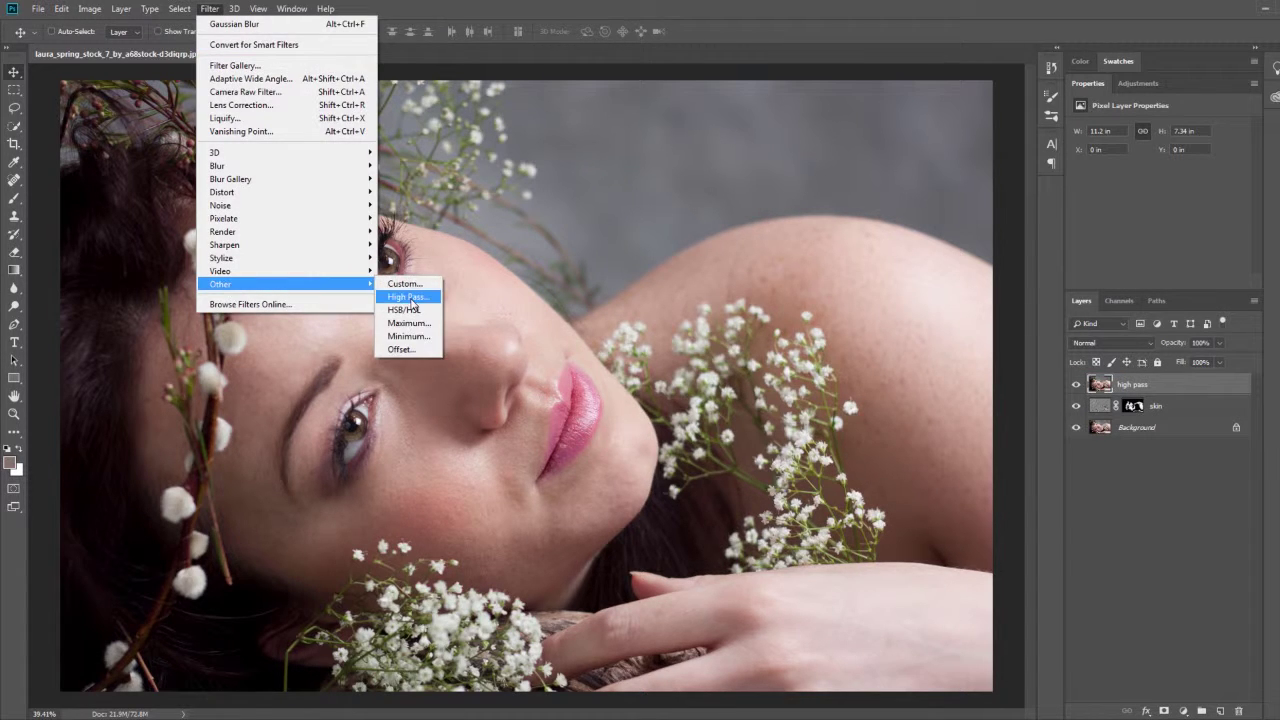
click(407, 296)
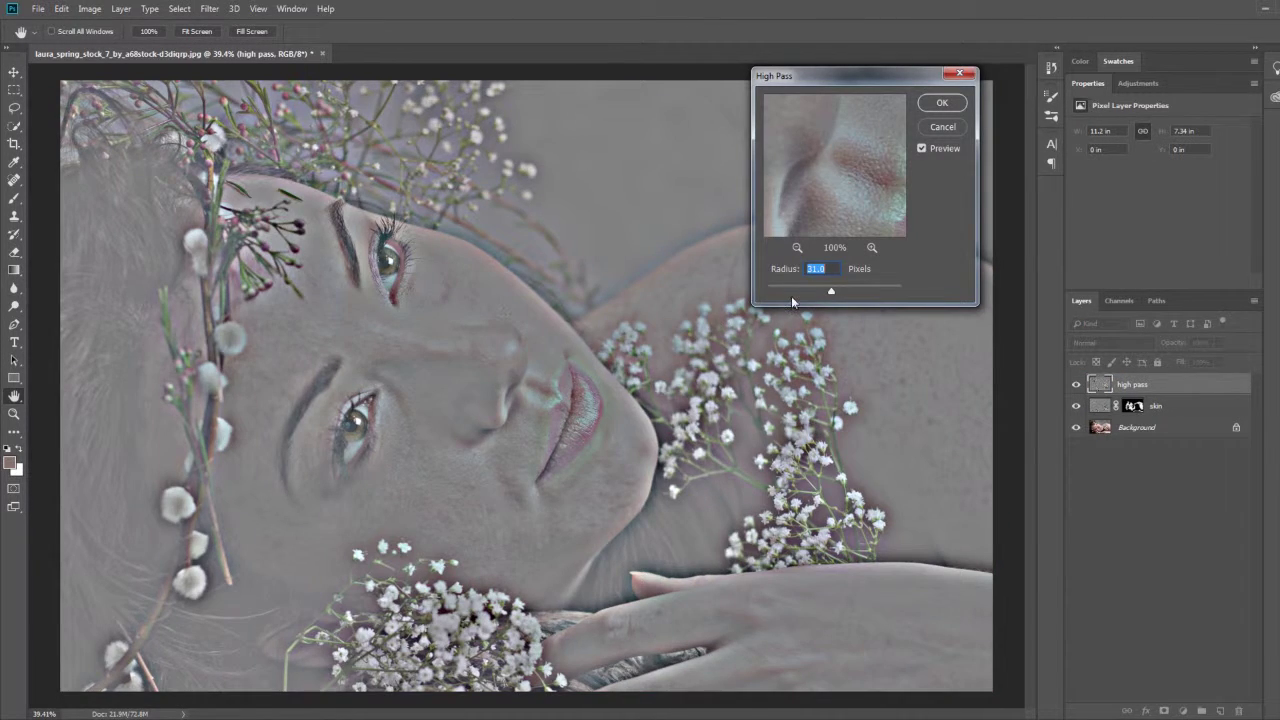
text(1)
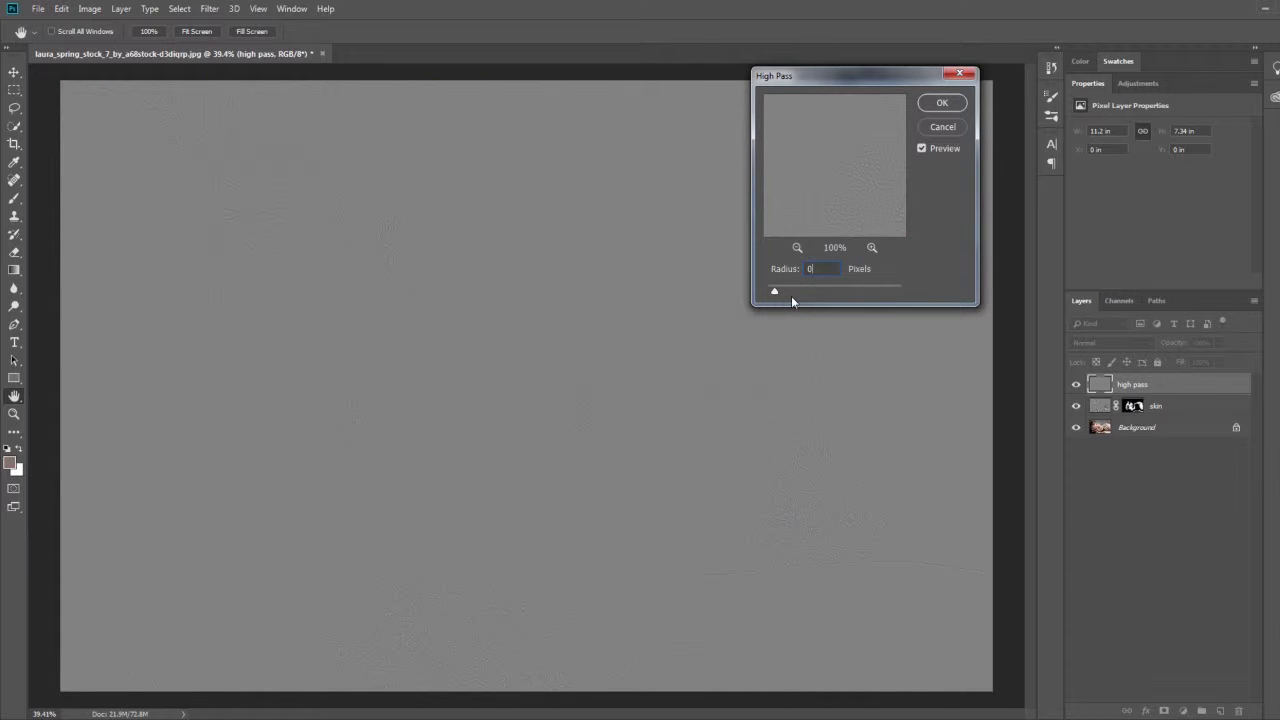
text(9)
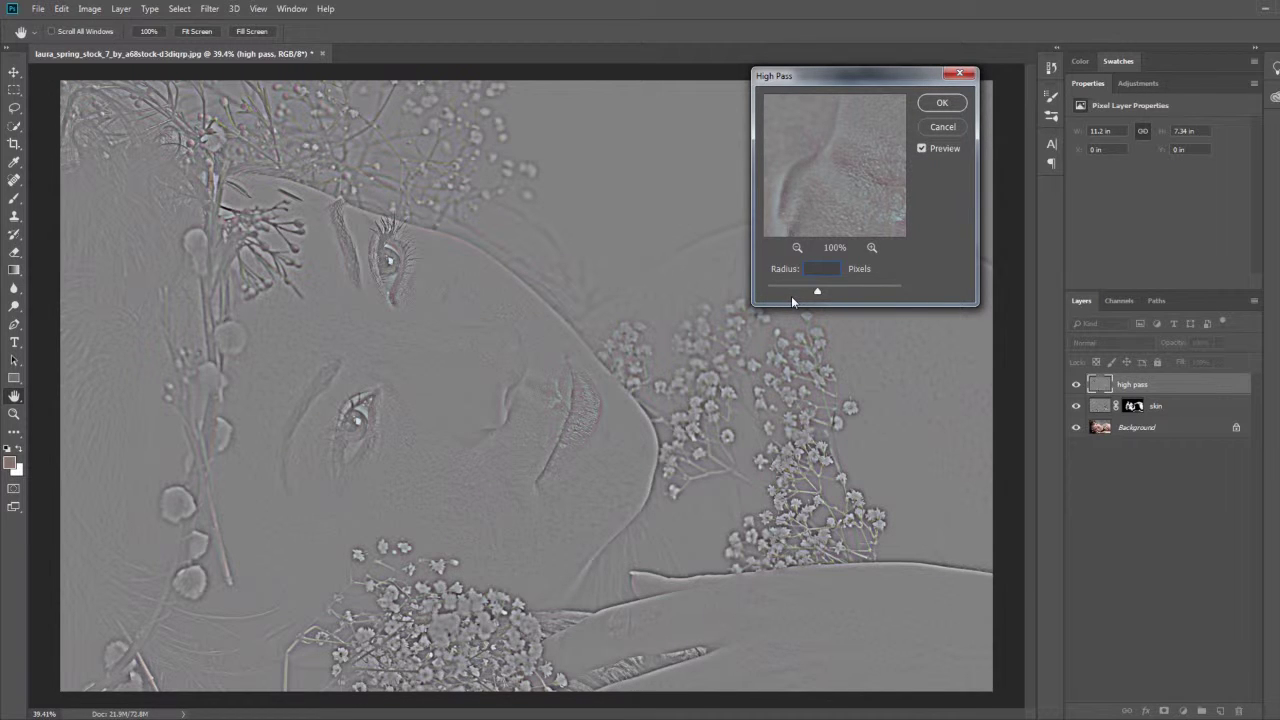
text(1)
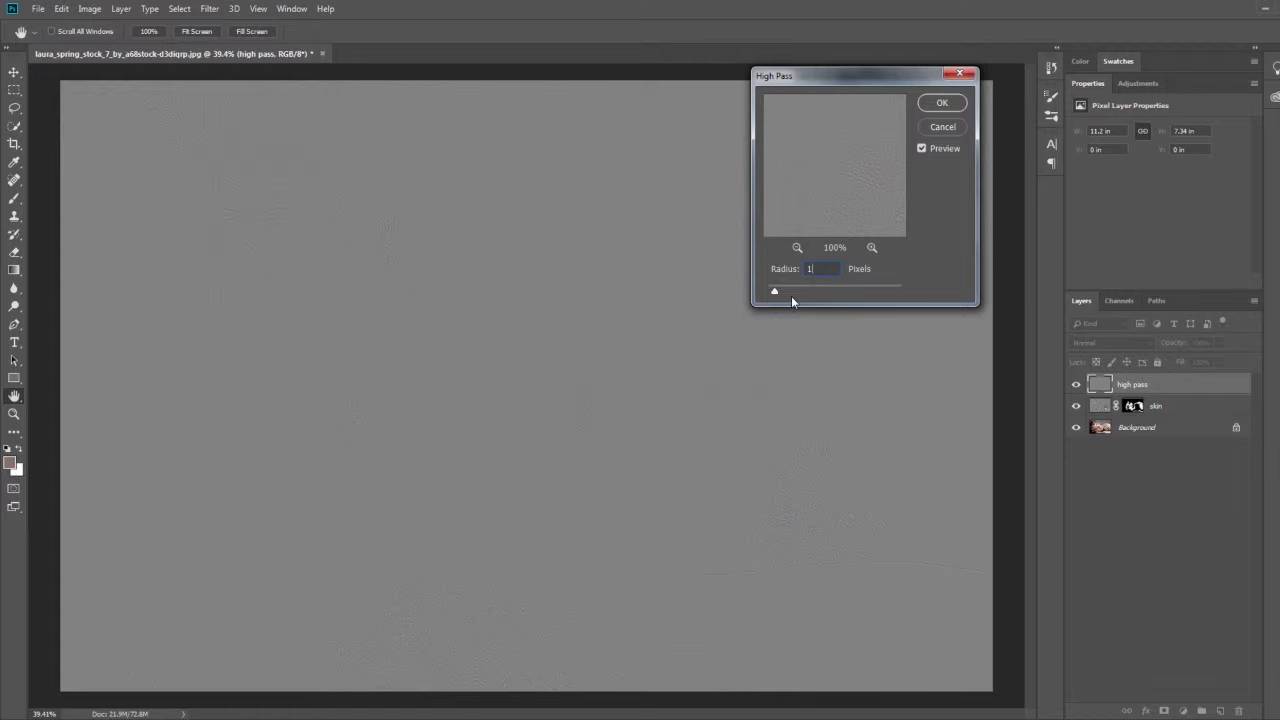
key(Return)
- Set the high pass layer's blend mode to Soft Light
click(1112, 344)
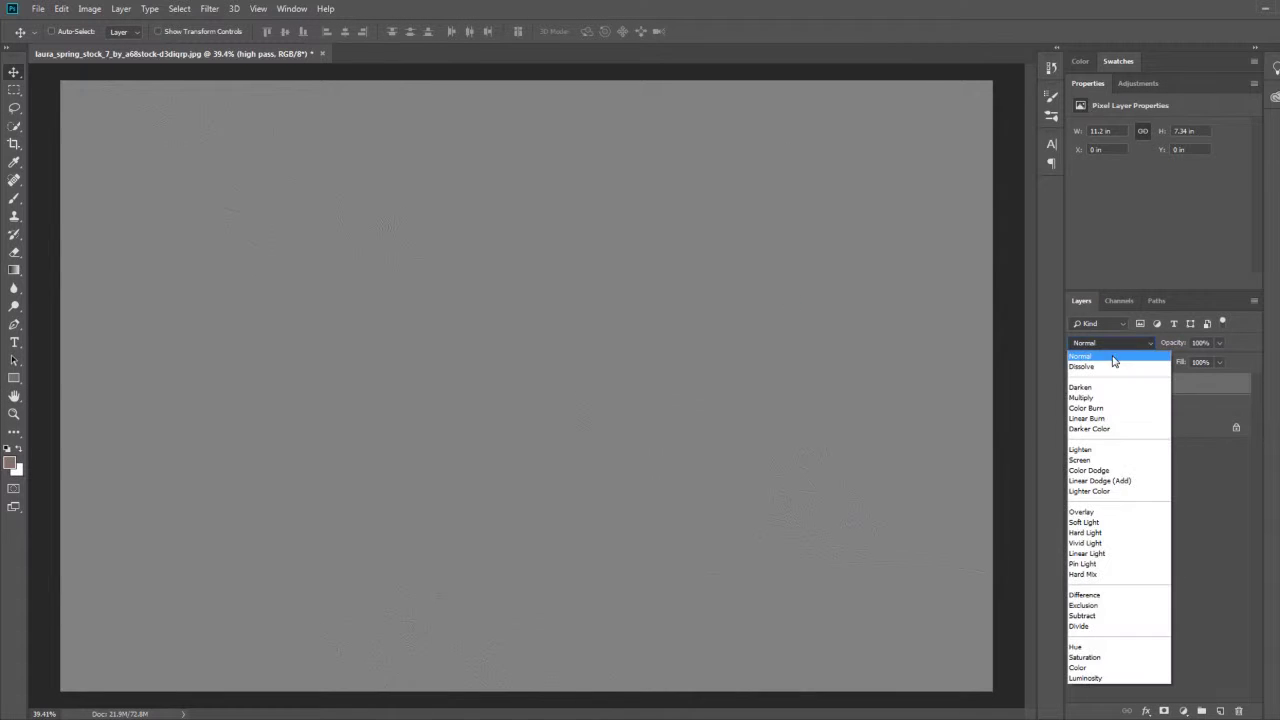
click(1118, 522)
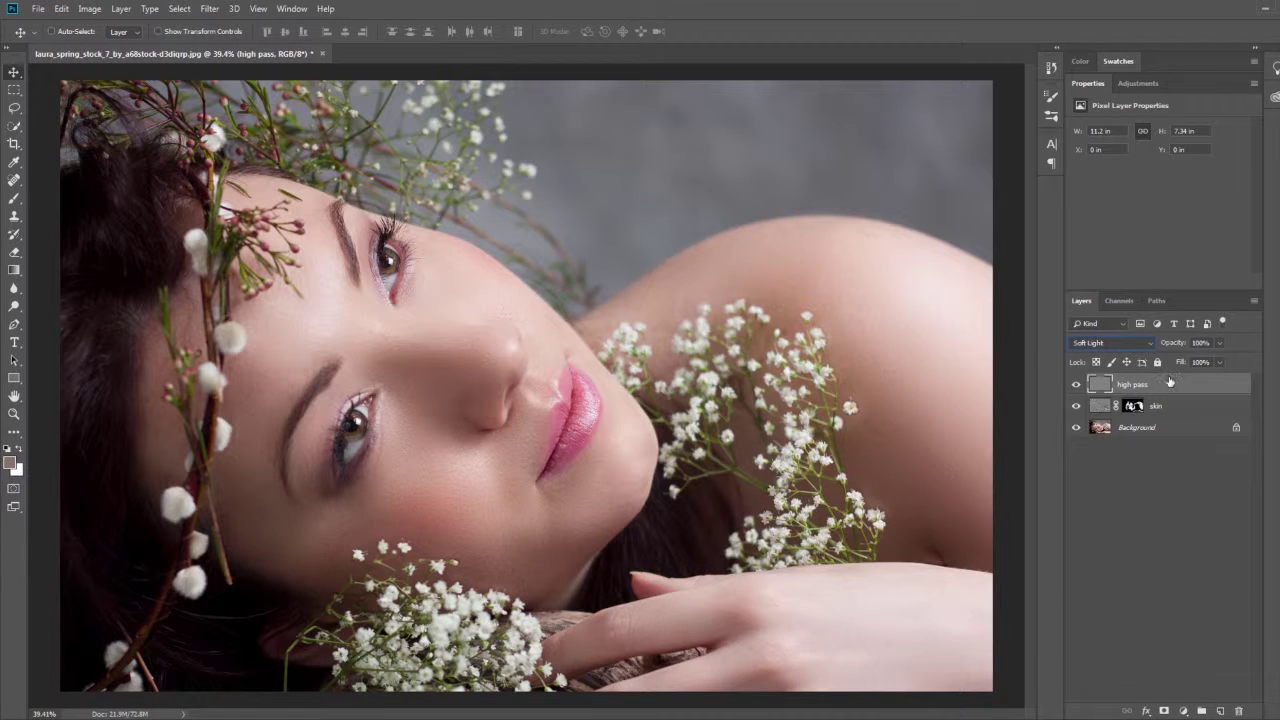
scroll(520, 405, up, 3)
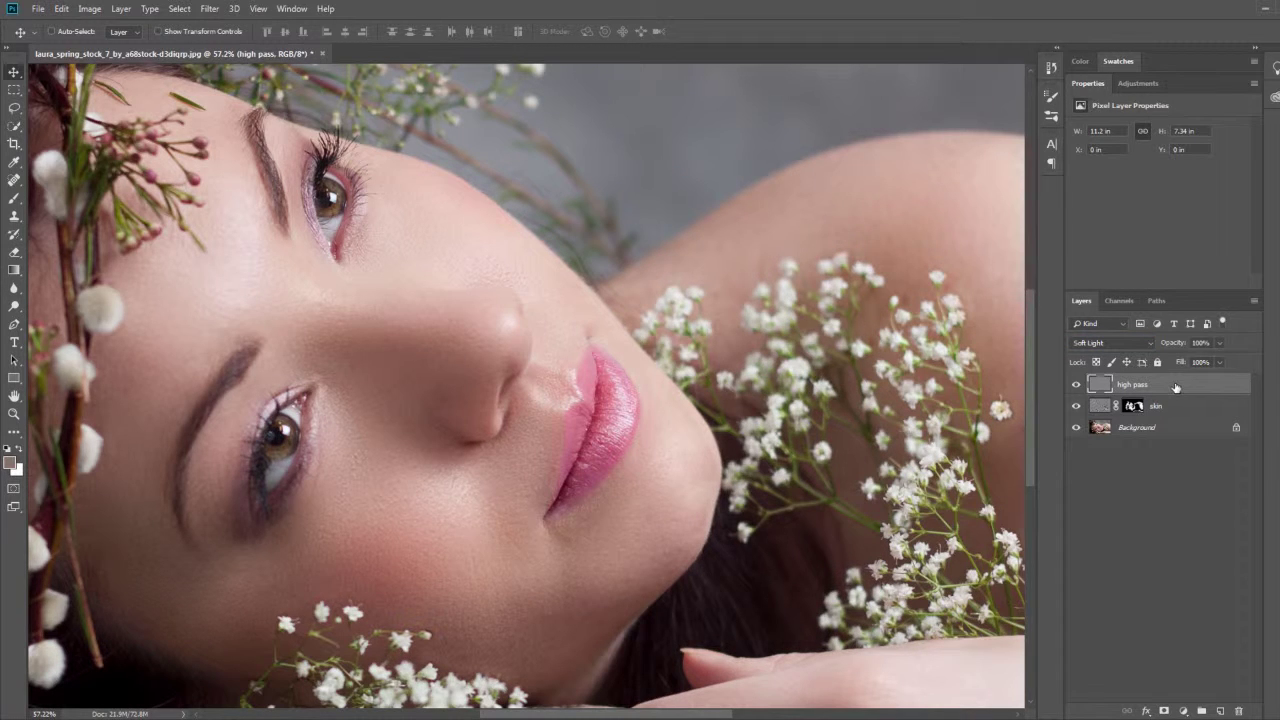
- Make three duplicates of the high pass layer and group all four as Group 1
drag(1176, 388, 1220, 711)
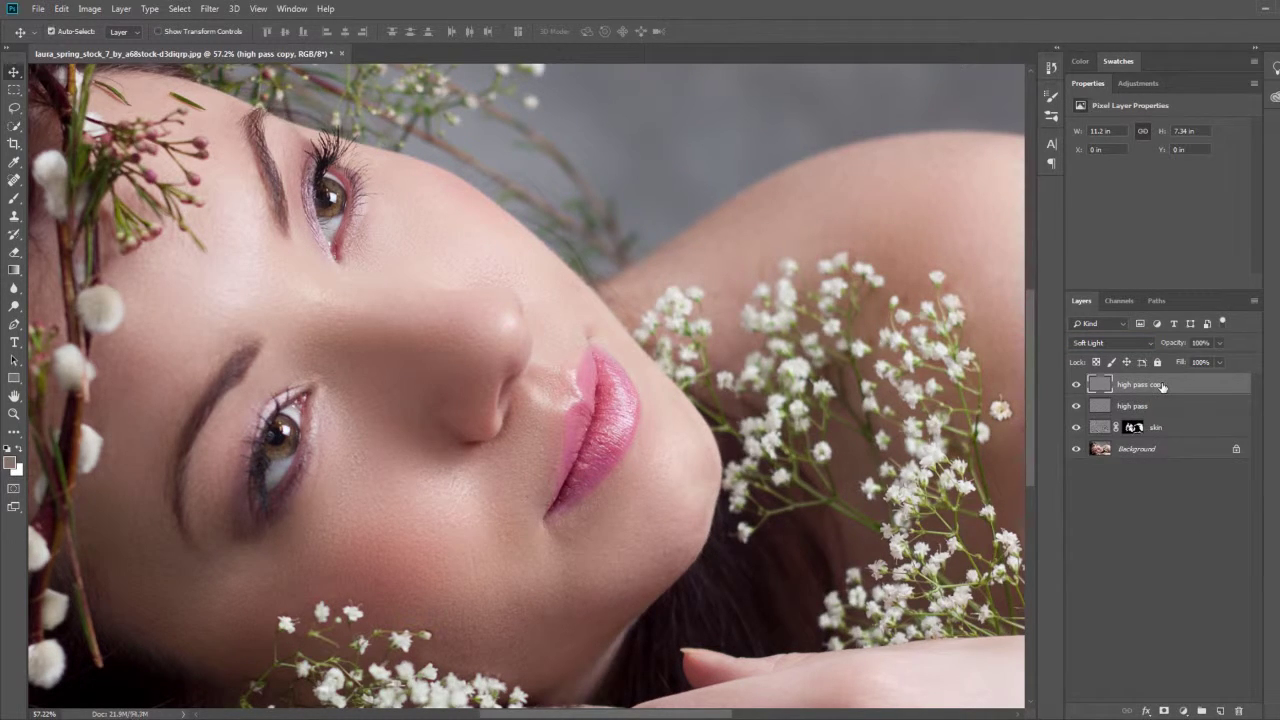
key(ctrl+j)
key(ctrl+j)
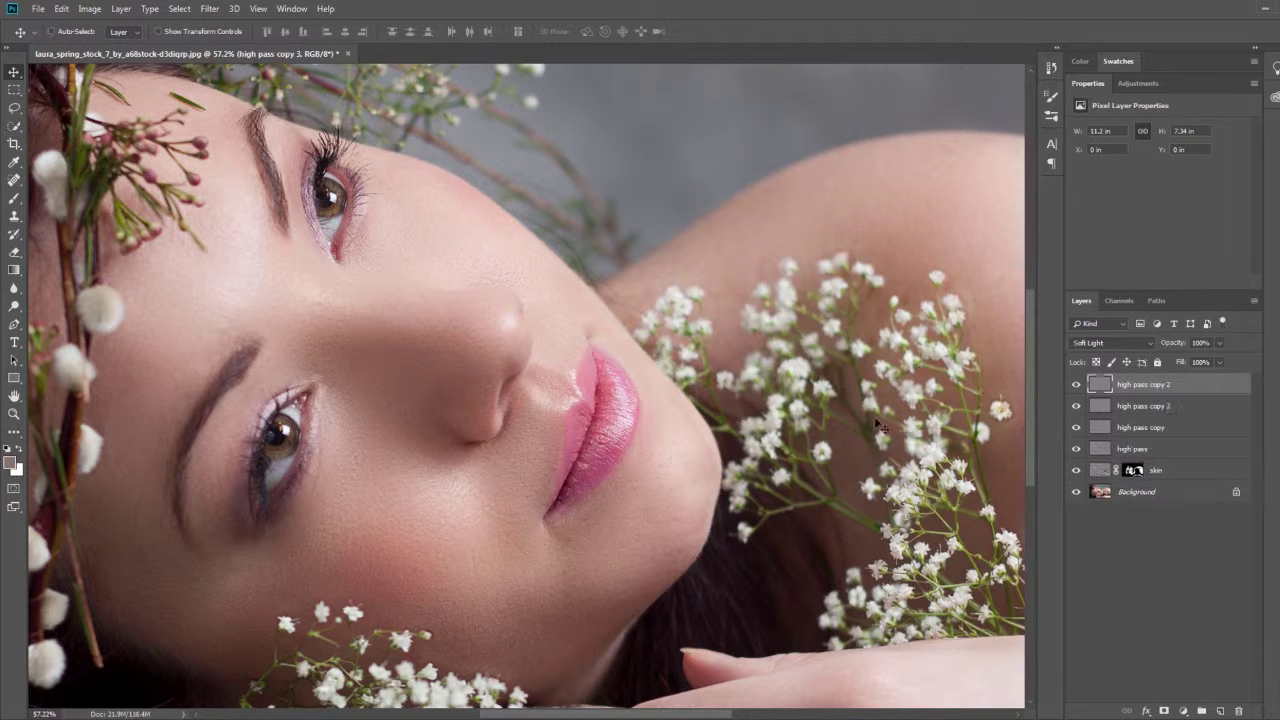
click(1166, 449)
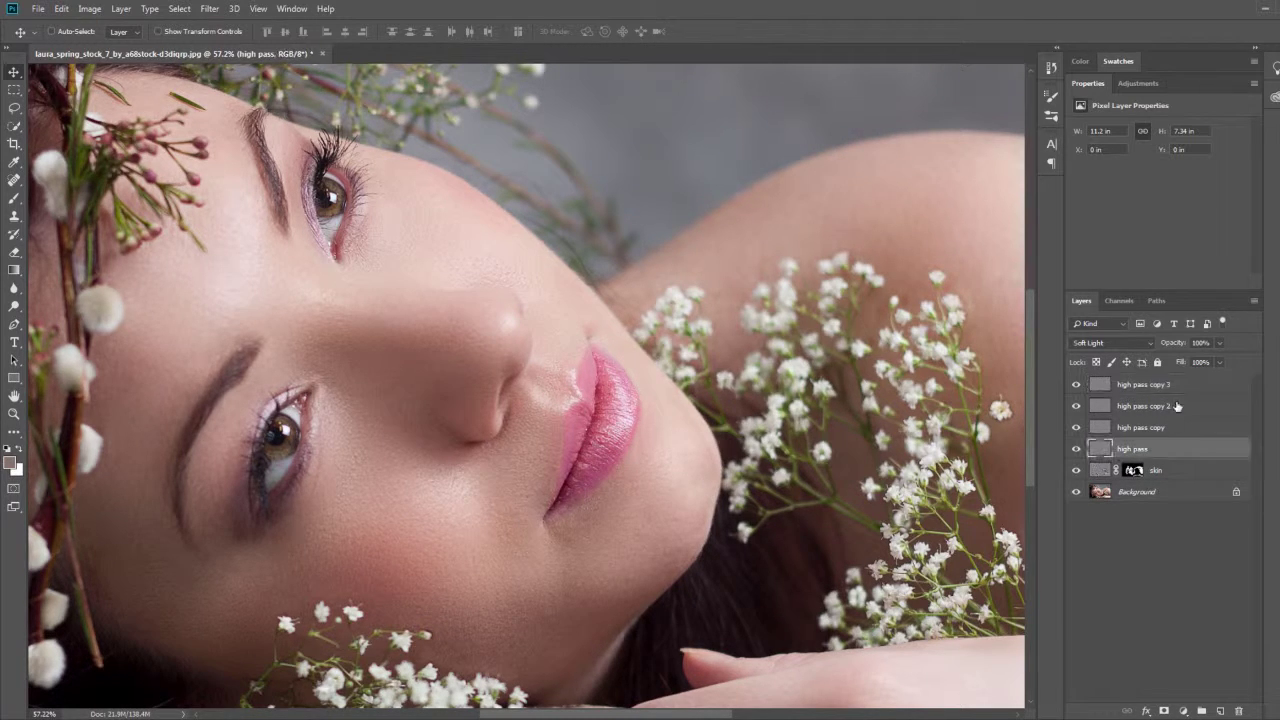
shift+click(1180, 392)
key(ctrl+g)
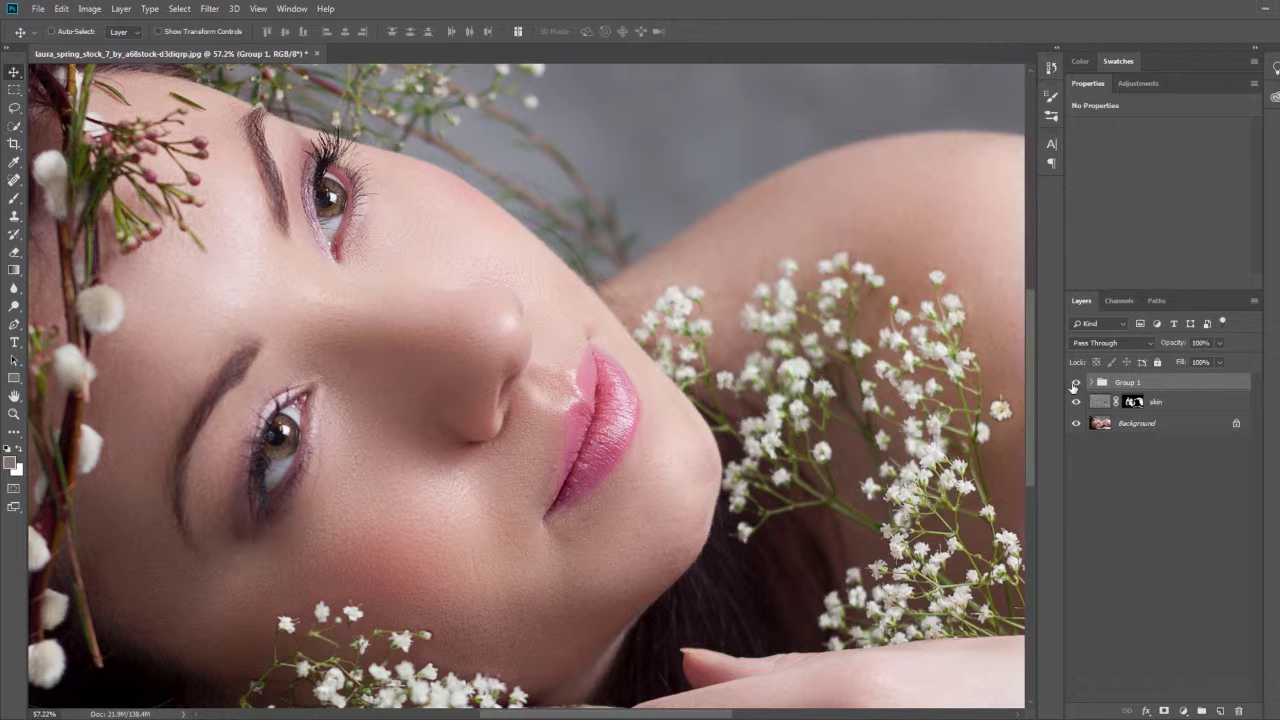
- Show Group 1 again, then stamp all visible layers into a merged Layer 1 with Ctrl+Alt+Shift+E
click(1077, 383)
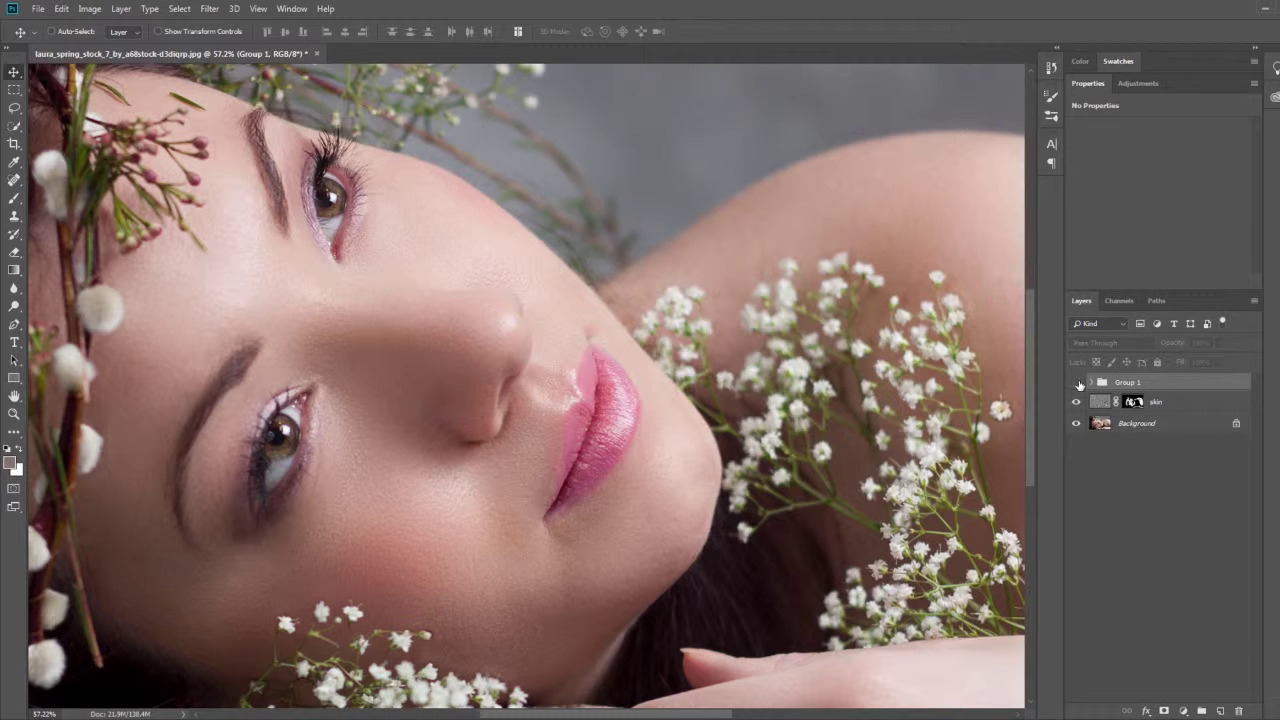
scroll(450, 395, down, 1)
scroll(452, 396, down, 1)
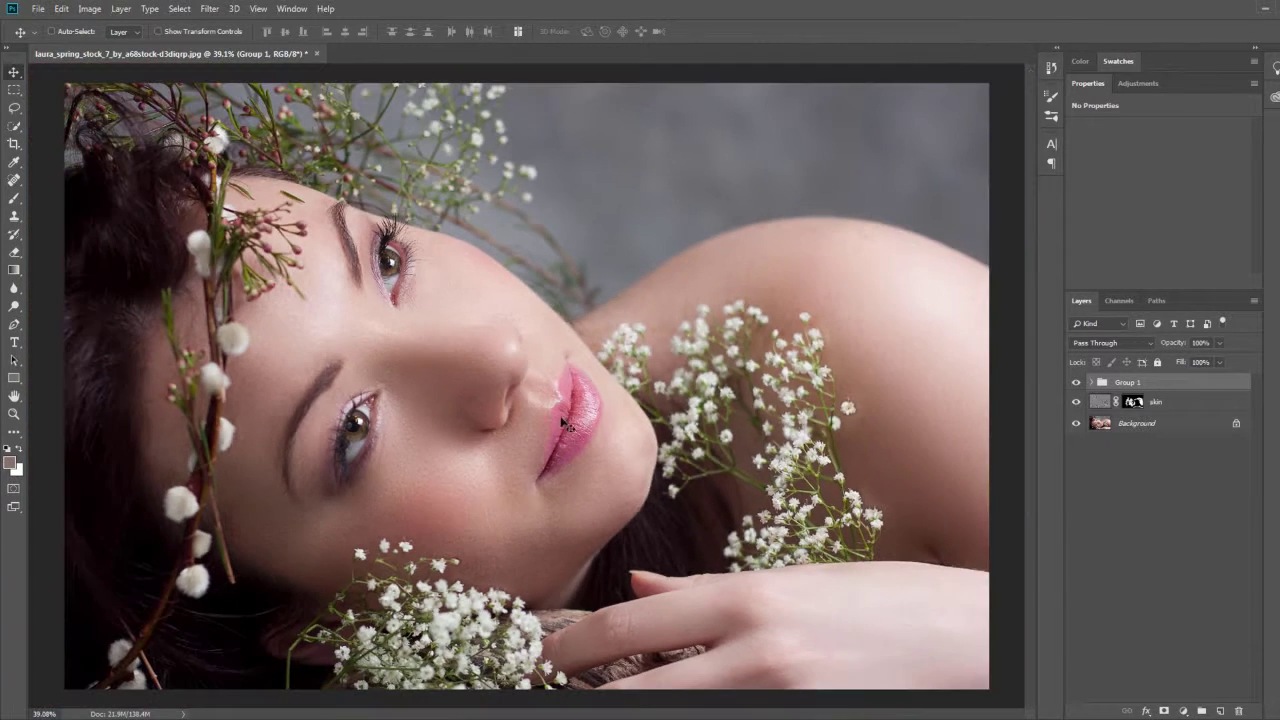
scroll(661, 443, down, 1)
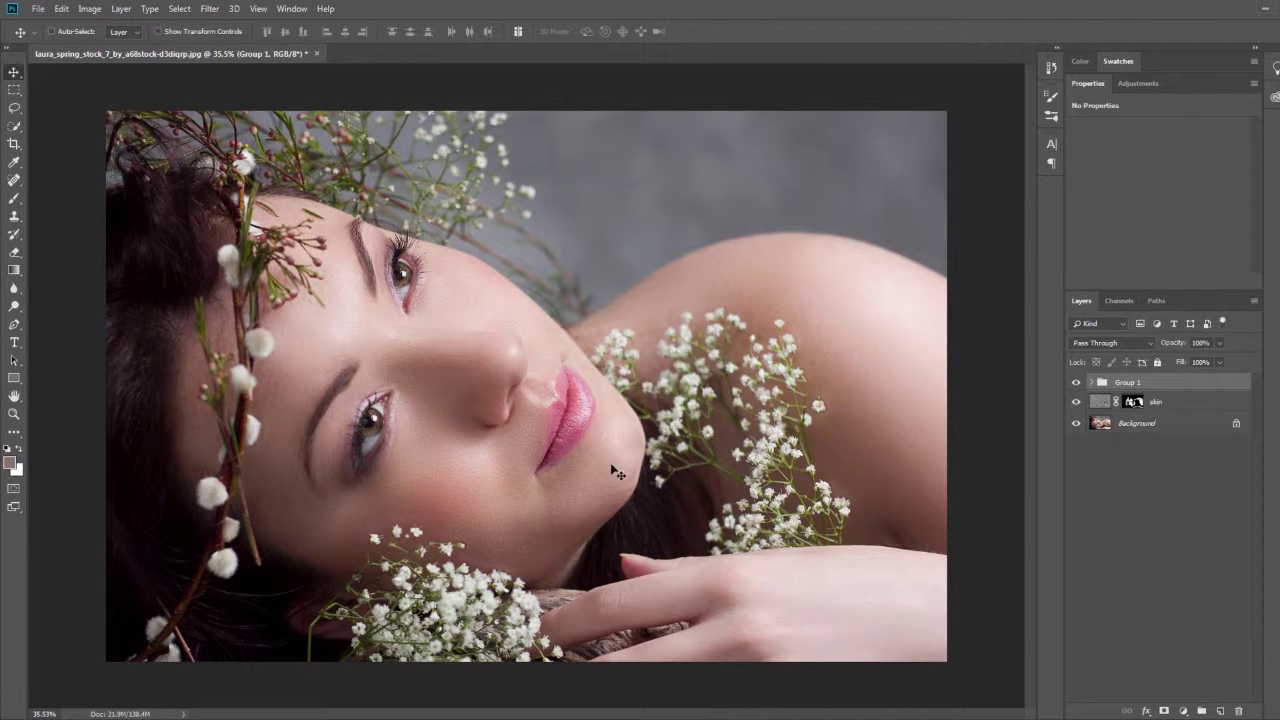
click(1176, 421)
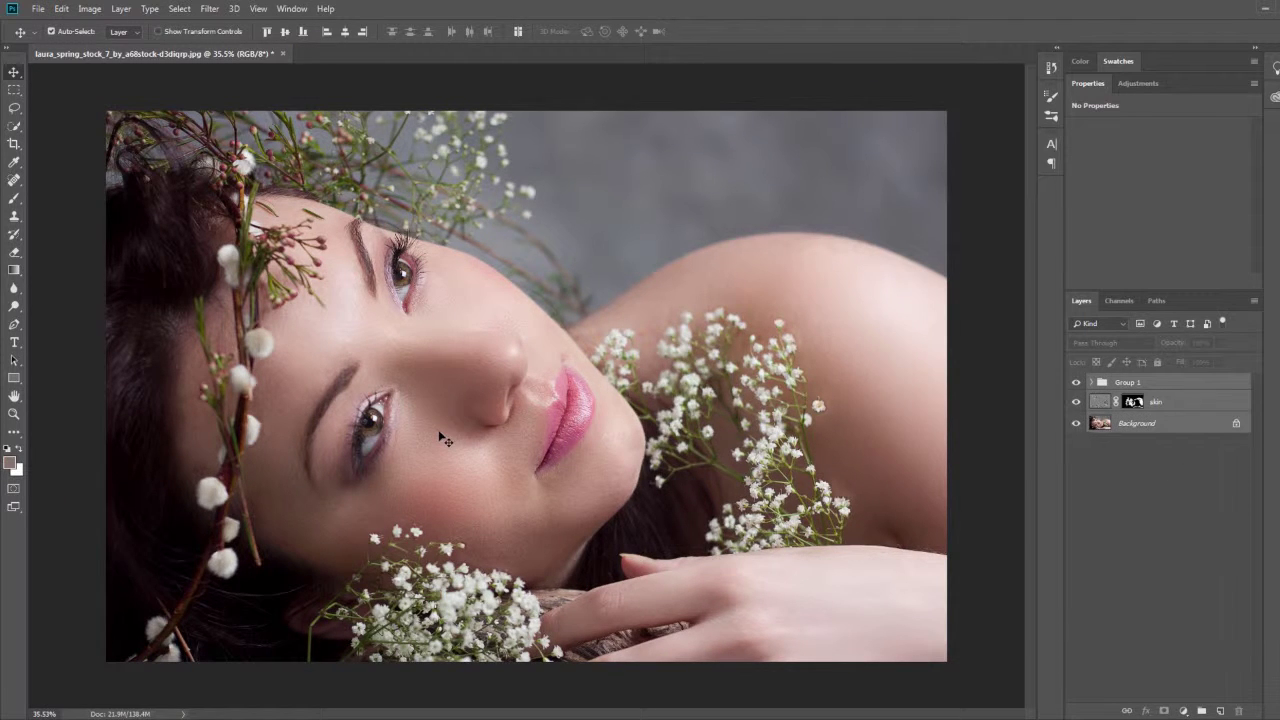
key(ctrl+shift+alt+e)
scroll(403, 416, down, 2)
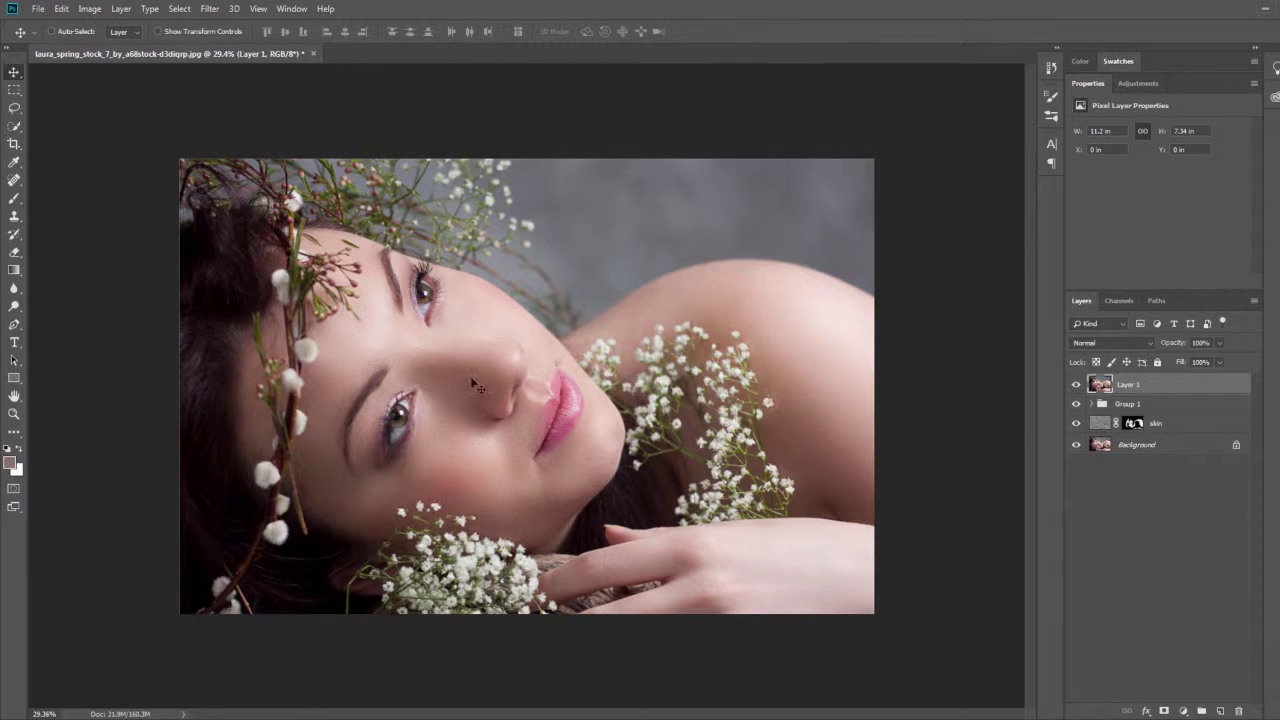
scroll(476, 386, up, 1)
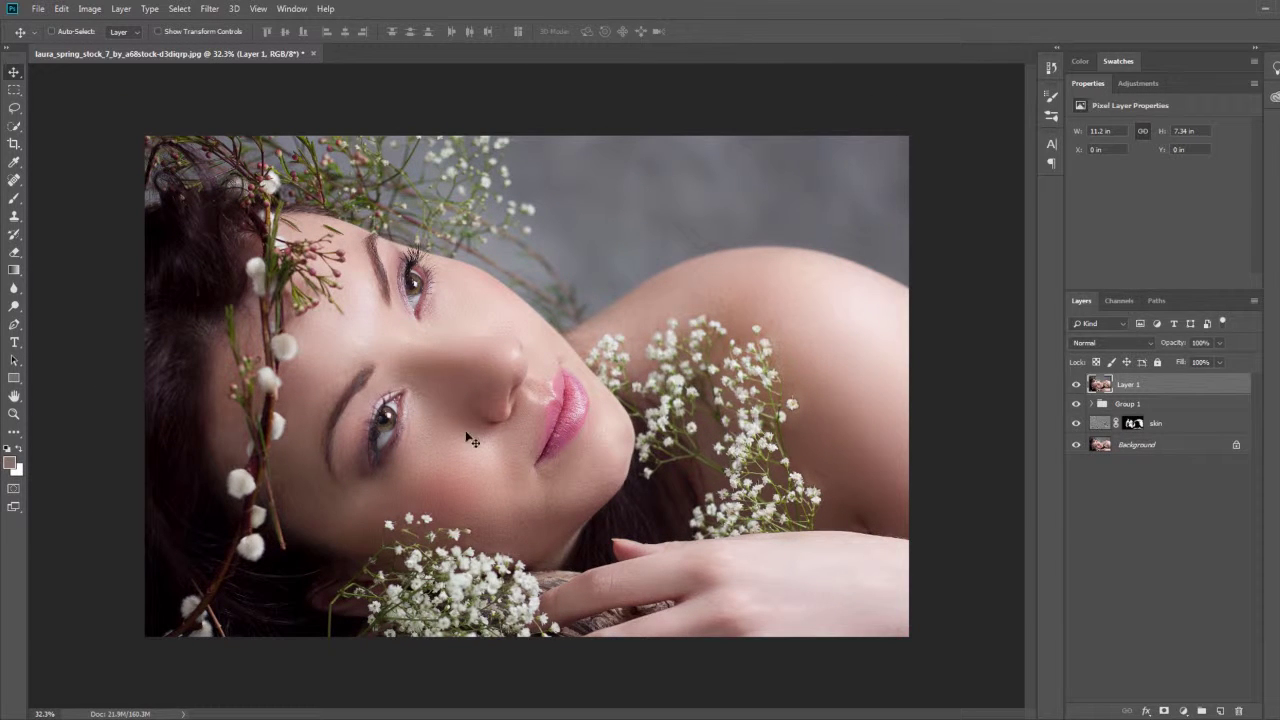
scroll(560, 453, up, 1)
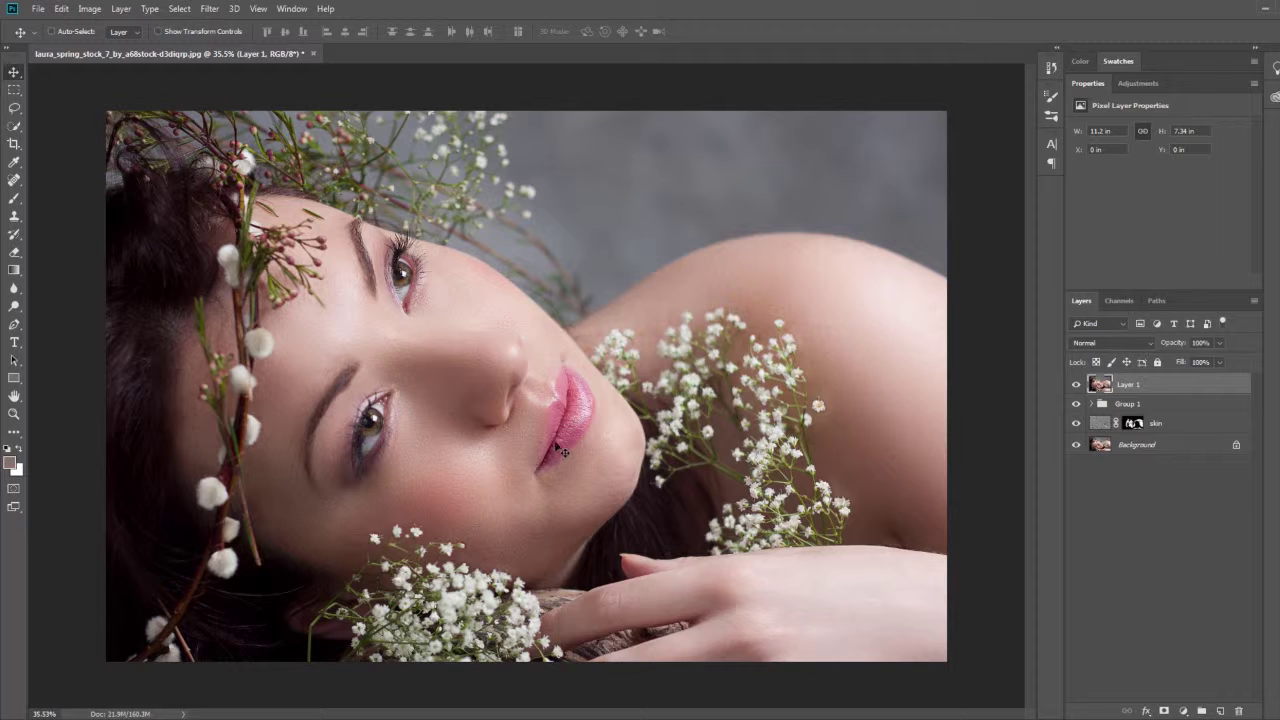